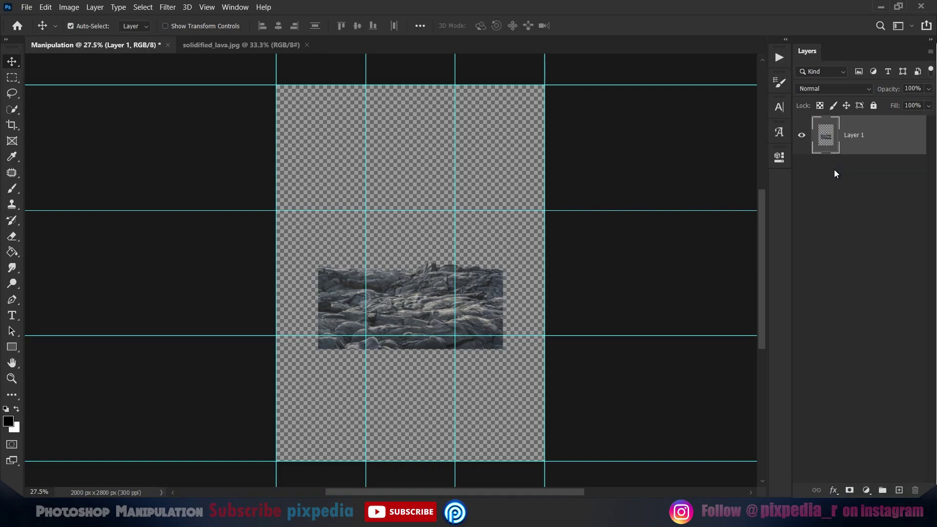
# Step: Duplicate the lava rock and transform the copy to cover the lower left side of the canvas
pyautogui.moveTo(411, 297); pyautogui.dragTo(352, 350)
pyautogui.hotkey('ctrl', 't')
pyautogui.moveTo(443, 402); pyautogui.dragTo(480, 424)
pyautogui.moveTo(426, 392); pyautogui.dragTo(377, 359)
pyautogui.rightClick(402, 376)
pyautogui.click(423, 357)
pyautogui.moveTo(445, 315); pyautogui.dragTo(386, 315)
pyautogui.moveTo(448, 257); pyautogui.dragTo(433, 233)
pyautogui.click(604, 26)
# Step: Duplicate the left rock piece, flip it horizontally and place it on the lower right side of the canvas
pyautogui.hotkey('ctrl', 'j')
pyautogui.hotkey('ctrl', 't')
pyautogui.moveTo(381, 324); pyautogui.dragTo(554, 303)
pyautogui.rightClick(362, 322)
pyautogui.click(382, 307)
pyautogui.moveTo(470, 315); pyautogui.dragTo(469, 322)
pyautogui.click(604, 26)
# Step: Move Layer 1 to the top of the layer stack and hide the guides
pyautogui.moveTo(858, 214); pyautogui.dragTo(874, 142)
pyautogui.scroll(3, 442, 326)
pyautogui.hotkey('ctrl', 'h')
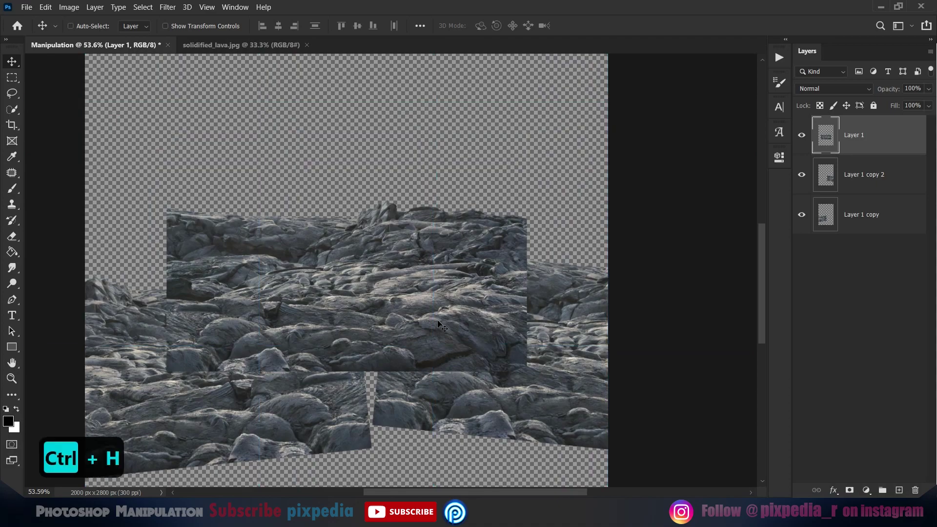
pyautogui.scroll(1, 438, 321)
pyautogui.moveTo(438, 321); pyautogui.dragTo(500, 304)
# Step: Add a new layer beneath all the rock layers and fill it with dark navy blue
pyautogui.click(899, 490)
pyautogui.moveTo(871, 137); pyautogui.dragTo(871, 270)
pyautogui.click(9, 421)
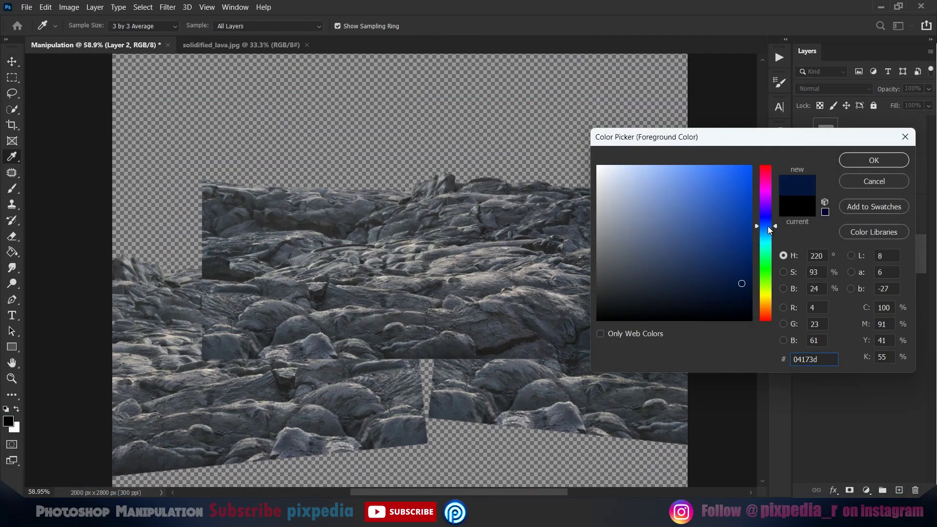
pyautogui.press('Return')
pyautogui.press('g')
pyautogui.click(429, 156)
# Step: Remove the faint leftover edge lines above the rocks on the three rock layers using a rectangular selection
pyautogui.click(861, 214)
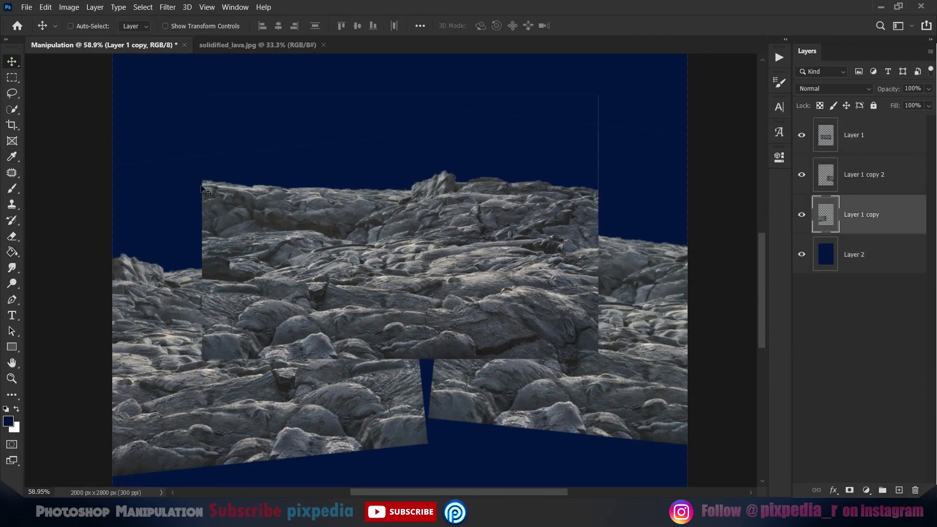
pyautogui.press('m')
pyautogui.moveTo(162, 77); pyautogui.dragTo(537, 109)
pyautogui.click(867, 141)
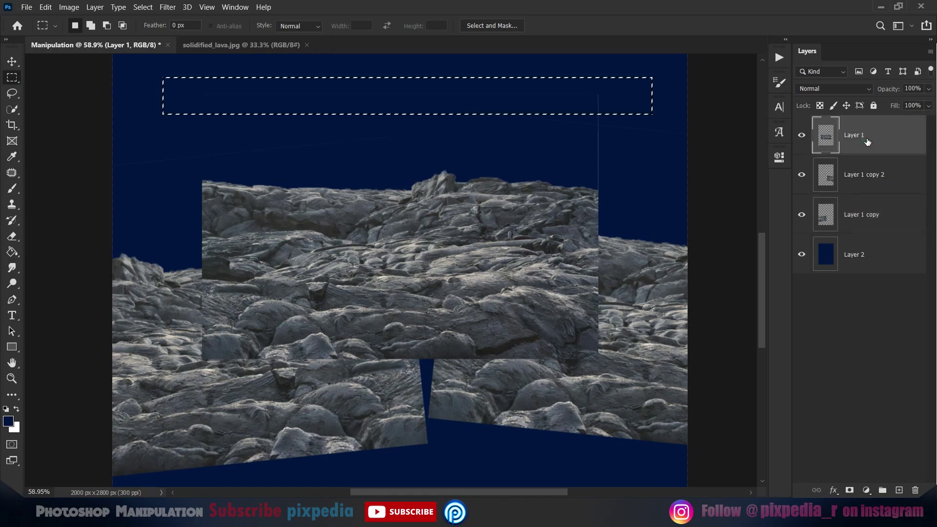
pyautogui.hotkey('ctrl', 'd')
pyautogui.press('v')
pyautogui.click(846, 175)
pyautogui.hotkey('shift', '9')
pyautogui.hotkey('shift', '1')
pyautogui.click(826, 213)
pyautogui.click(12, 62)
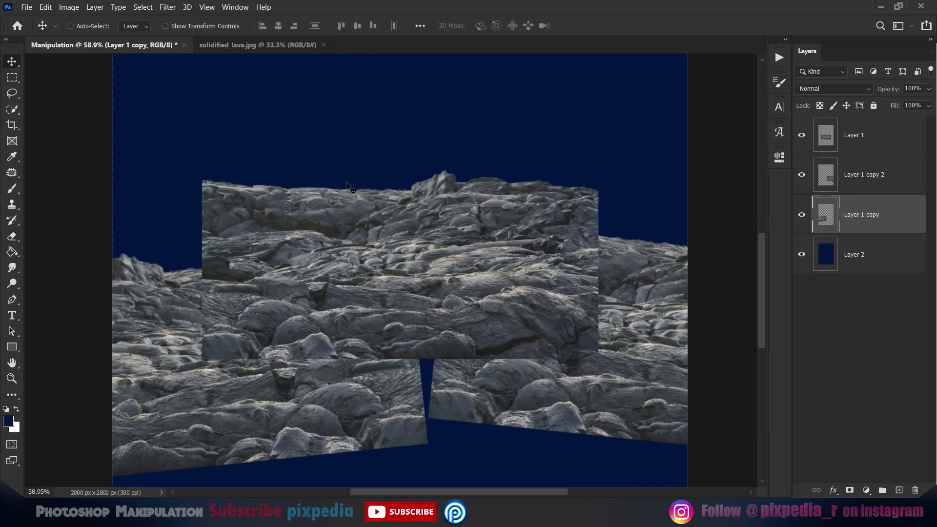
# Step: Erase the lower edges of Layer 1 with a soft Eraser brush so it blends into the rocks beneath
pyautogui.click(830, 179)
pyautogui.click(801, 135)
pyautogui.click(801, 135)
pyautogui.click(822, 149)
pyautogui.click(14, 237)
pyautogui.rightClick(389, 235)
pyautogui.moveTo(273, 28); pyautogui.dragTo(263, 39)
pyautogui.moveTo(428, 380)
pyautogui.mouseDown()
pyautogui.moveTo(464, 305)
pyautogui.moveTo(506, 319)
pyautogui.mouseUp()
# Step: Duplicate Layer 1 copy and Layer 1 copy 2 together and transform the duplicates to fill the lower part of the canvas
pyautogui.click(874, 187)
pyautogui.keyDown('ctrl'); pyautogui.click(872, 221); pyautogui.keyUp('ctrl')
pyautogui.hotkey('ctrl', 'j')
pyautogui.scroll(-5, 482, 284)
pyautogui.press('v')
pyautogui.hotkey('ctrl', 't')
pyautogui.moveTo(498, 394); pyautogui.dragTo(499, 490)
pyautogui.moveTo(512, 368); pyautogui.dragTo(547, 366)
pyautogui.click(605, 25)
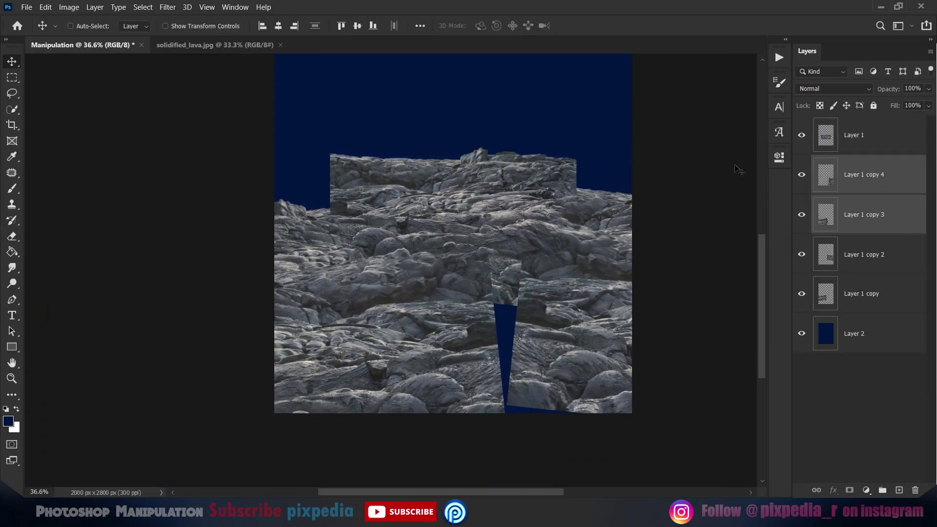
# Step: Shift Layer 1 copy 4 left to close the blue gap and erase its hard edge to blend the seam
pyautogui.click(855, 189)
pyautogui.moveTo(584, 296); pyautogui.dragTo(463, 301)
pyautogui.scroll(1, 462, 301)
pyautogui.press('e')
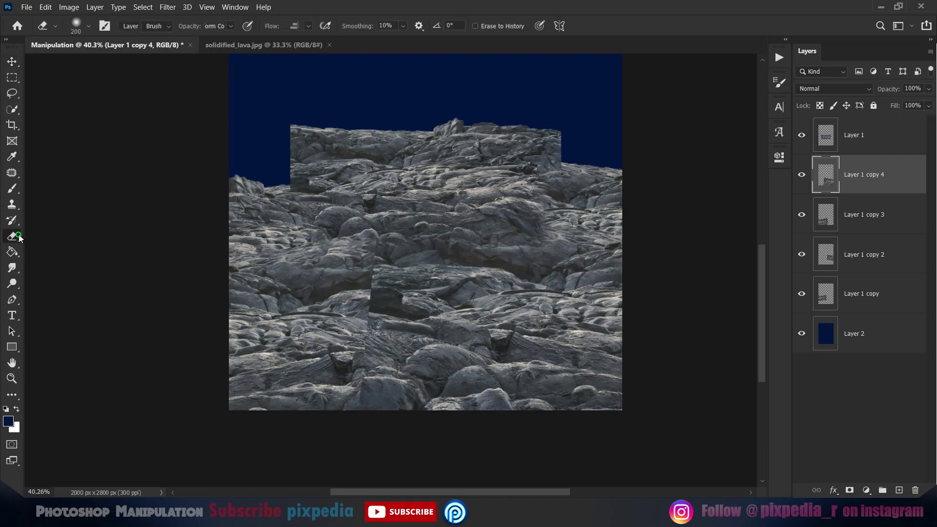
pyautogui.moveTo(363, 384); pyautogui.dragTo(368, 423)
pyautogui.moveTo(376, 272); pyautogui.dragTo(388, 345)
pyautogui.click(855, 215)
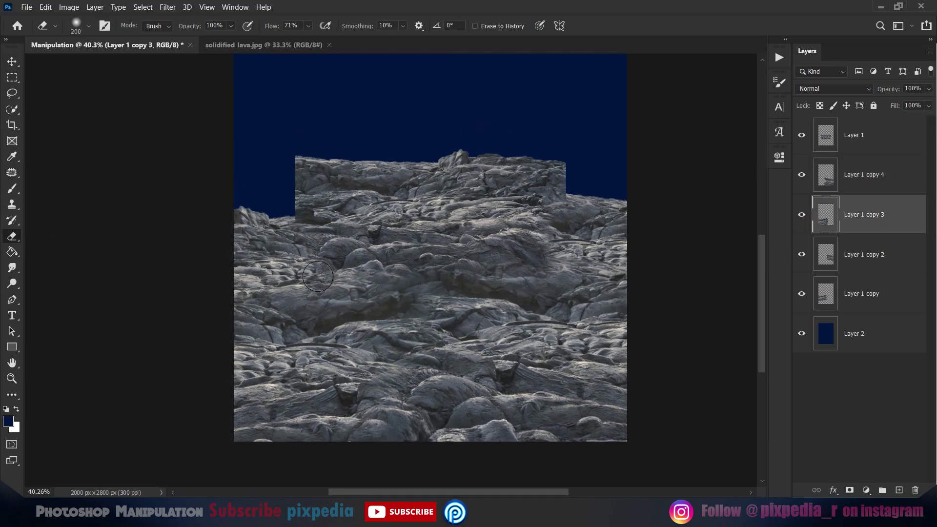
# Step: Merge the four rock layers from Layer 1 copy 4 down to Layer 1 copy into one layer
pyautogui.scroll(-1, 410, 279)
pyautogui.press('v')
pyautogui.click(868, 174)
pyautogui.keyDown('shift'); pyautogui.click(886, 293); pyautogui.keyUp('shift')
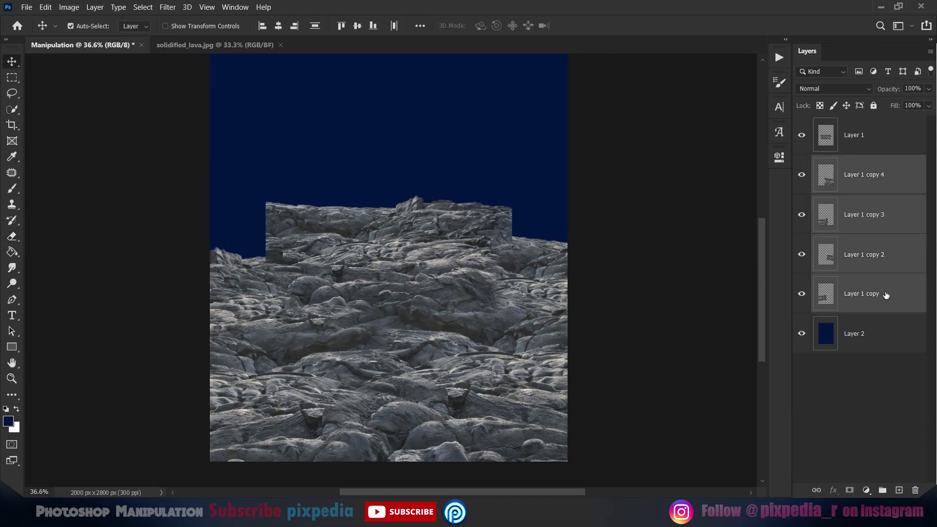
pyautogui.hotkey('ctrl', 'e')
# Step: Erase the square upper corners on both sides of Layer 1 to shape a rounded hill
pyautogui.doubleClick(802, 136)
pyautogui.click(868, 141)
pyautogui.scroll(5, 491, 218)
pyautogui.moveTo(491, 218); pyautogui.dragTo(517, 212)
pyautogui.press('e')
pyautogui.rightClick(429, 180)
pyautogui.click(538, 239)
pyautogui.click(279, 28)
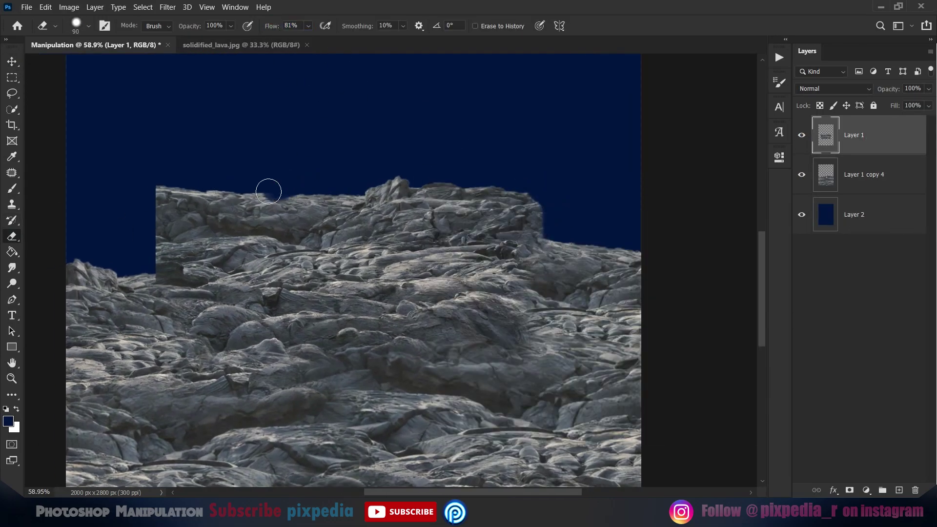
pyautogui.scroll(-3, 266, 210)
pyautogui.moveTo(187, 247)
pyautogui.mouseDown()
pyautogui.moveTo(234, 216)
pyautogui.moveTo(293, 220)
pyautogui.mouseUp()
# Step: Lasso the protruding rock peak at the left edge of Layer 1 copy 4 and delete it
pyautogui.press('v')
pyautogui.hotkey('ctrl', '0')
pyautogui.scroll(7, 435, 306)
pyautogui.moveTo(435, 306)
pyautogui.mouseDown()
pyautogui.moveTo(445, 304)
pyautogui.moveTo(428, 256)
pyautogui.mouseUp()
pyautogui.click(865, 188)
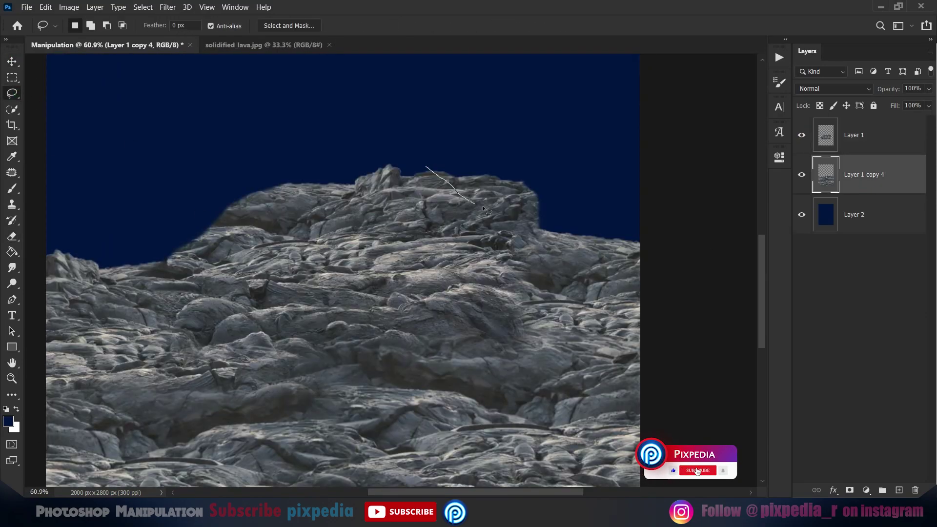
pyautogui.moveTo(203, 202); pyautogui.dragTo(299, 137)
pyautogui.moveTo(342, 110); pyautogui.dragTo(218, 212)
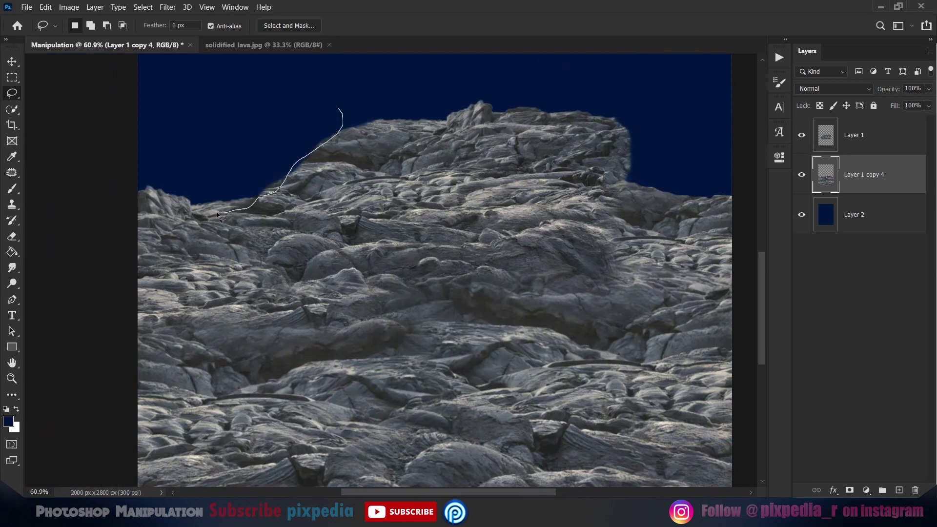
pyautogui.moveTo(262, 89); pyautogui.dragTo(266, 89)
pyautogui.press('Delete')
pyautogui.hotkey('ctrl', 'd')
# Step: Trim the blurry left slope of the hill on Layer 1 with a lasso selection
pyautogui.hotkey('alt', ']')
pyautogui.scroll(2, 329, 168)
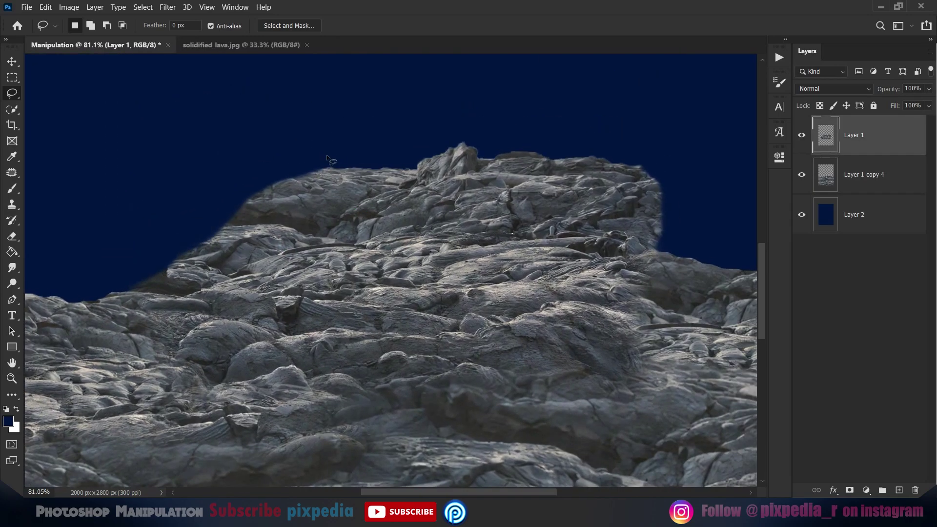
pyautogui.moveTo(109, 293); pyautogui.dragTo(326, 150)
pyautogui.press('Delete')
pyautogui.hotkey('ctrl', 'd')
# Step: Lasso the rounded right shoulder of the hill on Layer 1 and delete it to form a natural slope
pyautogui.moveTo(457, 223); pyautogui.dragTo(400, 216)
pyautogui.moveTo(471, 138); pyautogui.dragTo(526, 147)
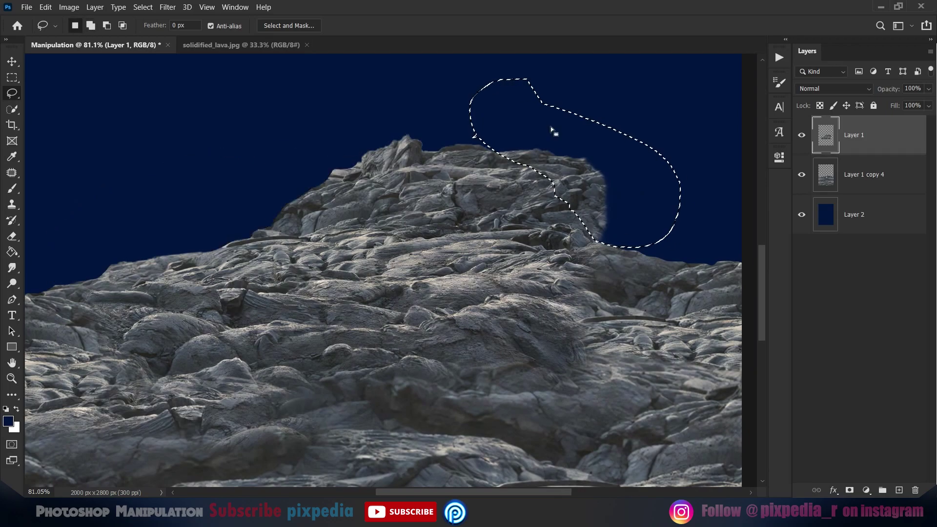
pyautogui.press('Delete')
pyautogui.hotkey('ctrl', 'd')
# Step: Duplicate the hill on Layer 1, flip the copy horizontally and place it as the right half of the hill
pyautogui.scroll(-3, 554, 130)
pyautogui.hotkey('ctrl', 'j')
pyautogui.hotkey('ctrl', 't')
pyautogui.rightClick(439, 254)
pyautogui.click(460, 445)
pyautogui.moveTo(444, 238); pyautogui.dragTo(583, 233)
pyautogui.click(605, 26)
# Step: Center the two hill halves together on the canvas and merge them into one layer
pyautogui.keyDown('shift'); pyautogui.click(869, 175); pyautogui.keyUp('shift')
pyautogui.moveTo(498, 227); pyautogui.dragTo(452, 226)
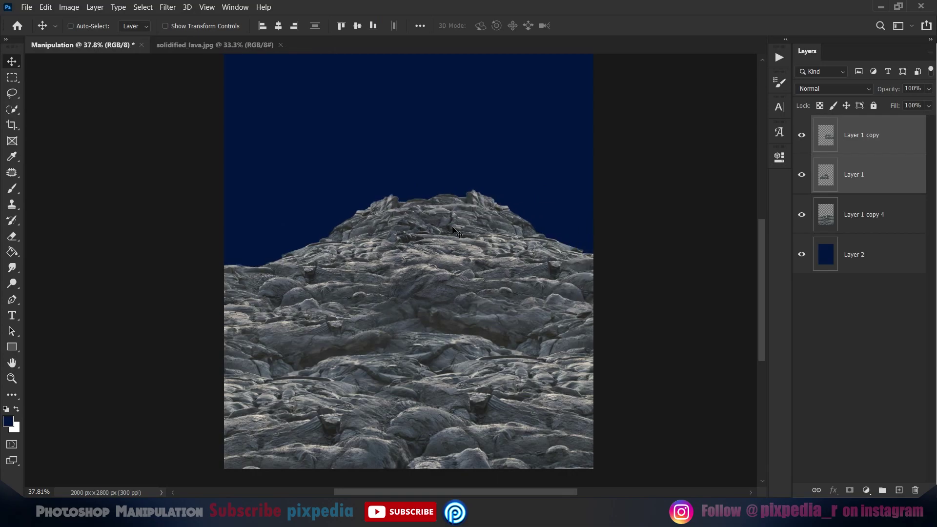
pyautogui.scroll(-6, 449, 292)
pyautogui.scroll(5, 452, 268)
pyautogui.hotkey('ctrl', 'e')
# Step: Select both rock layers and move the whole rock formation slightly down
pyautogui.keyDown('shift'); pyautogui.click(902, 186); pyautogui.keyUp('shift')
pyautogui.scroll(-4, 446, 333)
pyautogui.scroll(1, 442, 272)
pyautogui.moveTo(444, 286); pyautogui.dragTo(439, 303)
pyautogui.scroll(3, 439, 303)
# Step: Lasso the stray rock bit at the right canvas edge on Layer 1 copy 4 and delete it
pyautogui.click(891, 181)
pyautogui.press('l')
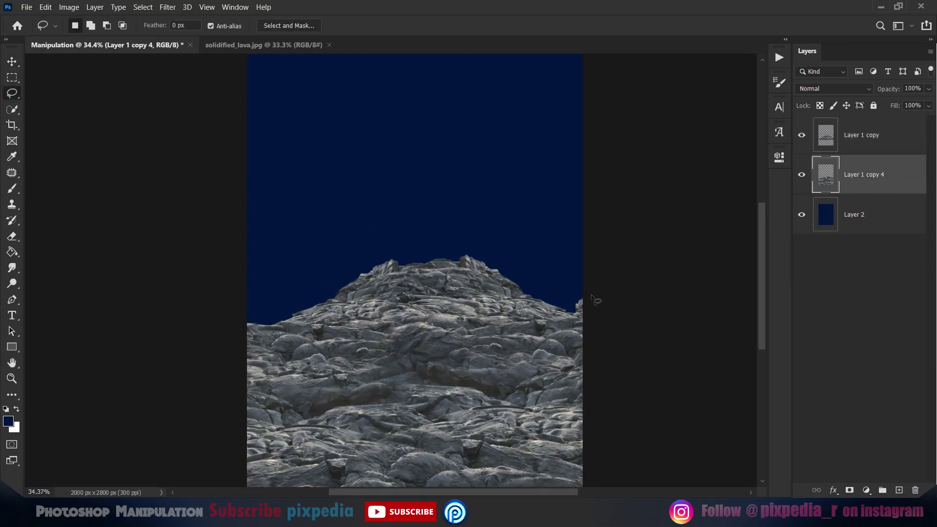
pyautogui.hotkey('ctrl', 'd')
pyautogui.press('v')
# Step: Group the two rock layers and name the group Rock
pyautogui.scroll(-1, 473, 359)
pyautogui.keyDown('shift'); pyautogui.click(861, 134); pyautogui.keyUp('shift')
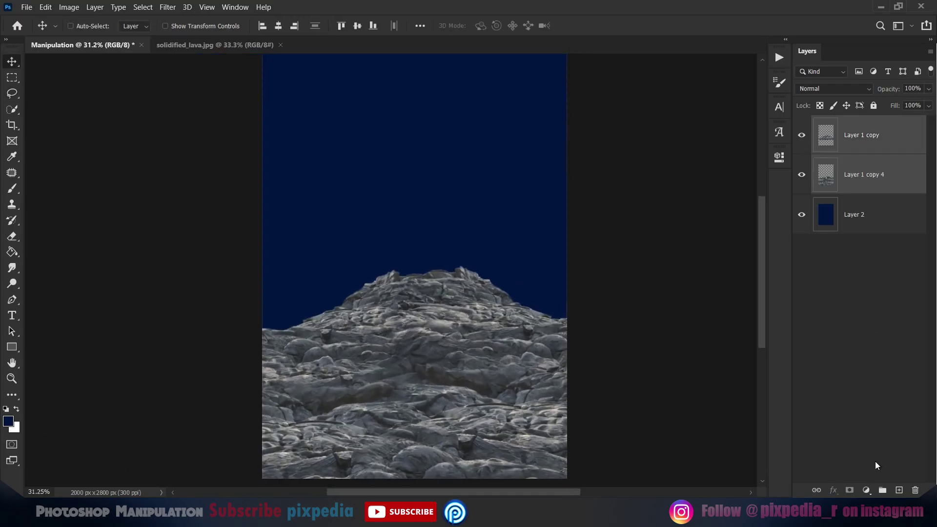
pyautogui.hotkey('ctrl', 'g')
pyautogui.doubleClick(841, 123)
# Step: Darken the Rock group with a clipped Levels adjustment, setting the white output level to 119
pyautogui.scroll(-1, 566, 223)
pyautogui.click(866, 490)
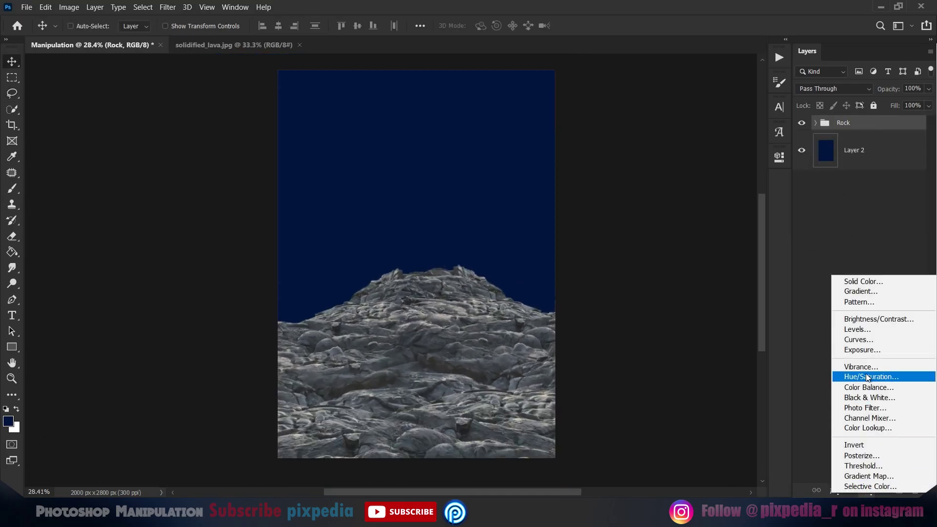
pyautogui.click(862, 334)
pyautogui.click(675, 363)
pyautogui.moveTo(750, 316); pyautogui.dragTo(677, 316)
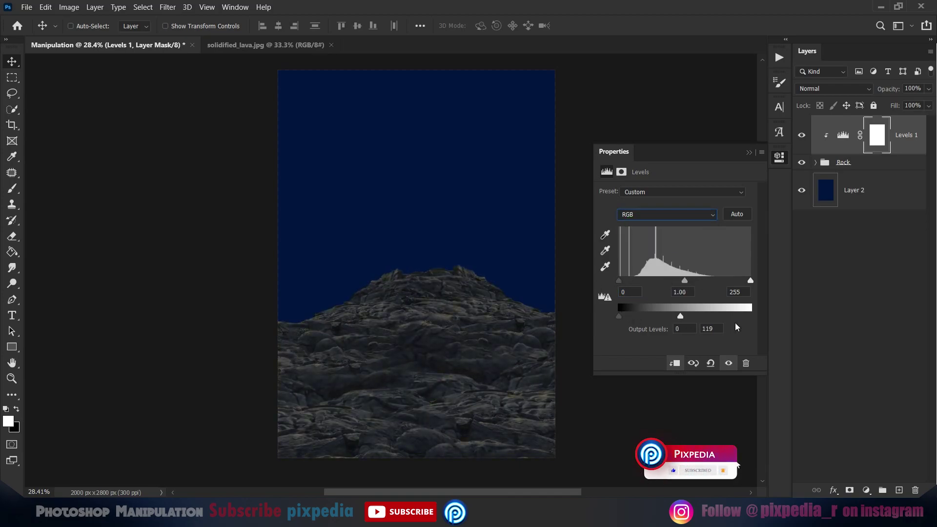
# Step: Move the Levels adjustment into the Rock group and set the group's blend mode to Normal
pyautogui.click(749, 152)
pyautogui.moveTo(841, 148); pyautogui.dragTo(843, 163)
pyautogui.click(834, 89)
pyautogui.click(815, 111)
pyautogui.moveTo(467, 303); pyautogui.dragTo(454, 312)
# Step: Fill a tall rectangular selection over the middle of the hill with bright sky blue on a new layer
pyautogui.click(897, 490)
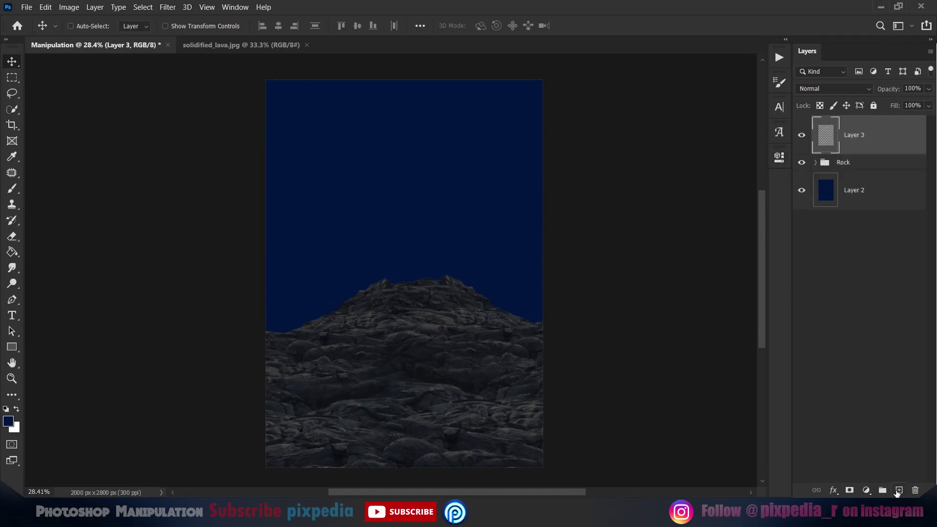
pyautogui.press('m')
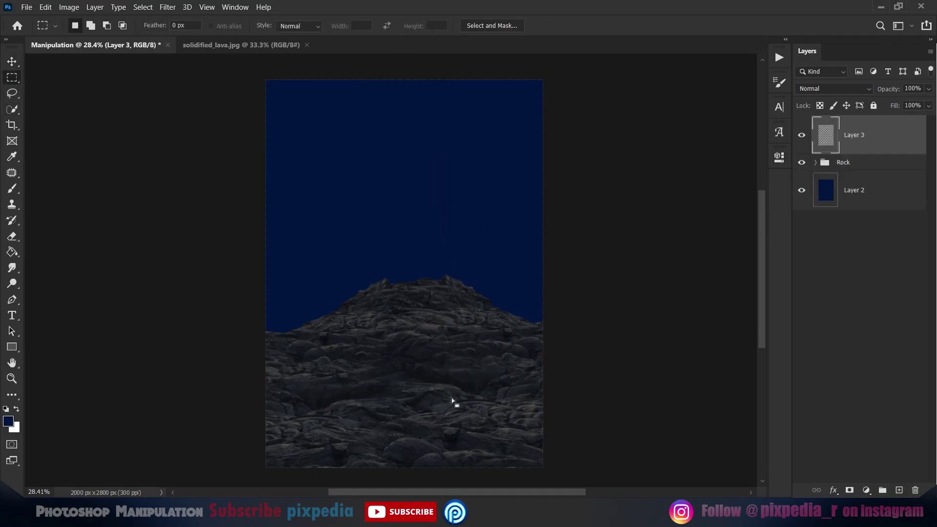
pyautogui.press('g')
pyautogui.click(8, 421)
pyautogui.click(766, 234)
pyautogui.click(752, 165)
pyautogui.click(874, 161)
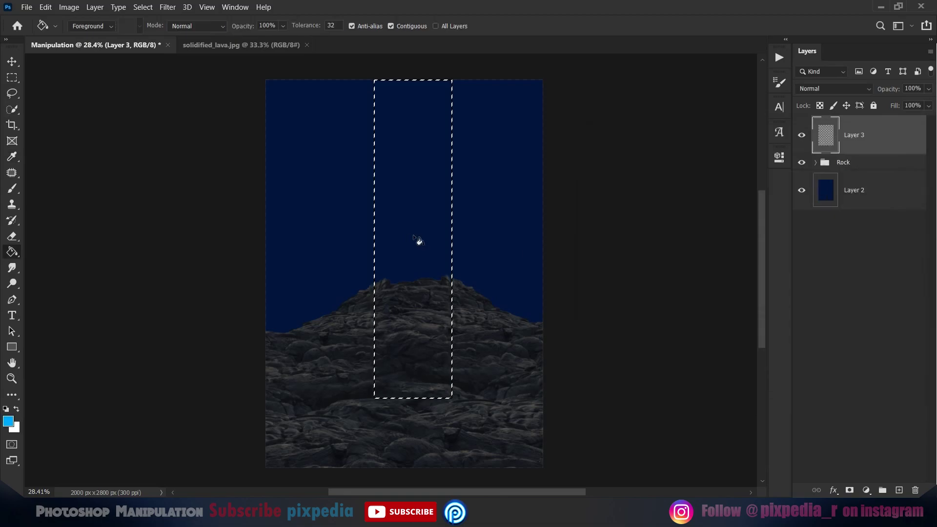
pyautogui.click(418, 241)
# Step: Deselect the rectangle and move the blue beam layer beneath the Rock group
pyautogui.press('v')
pyautogui.hotkey('ctrl', 'd')
pyautogui.moveTo(829, 162); pyautogui.dragTo(806, 125)
pyautogui.hotkey('ctrl', '0')
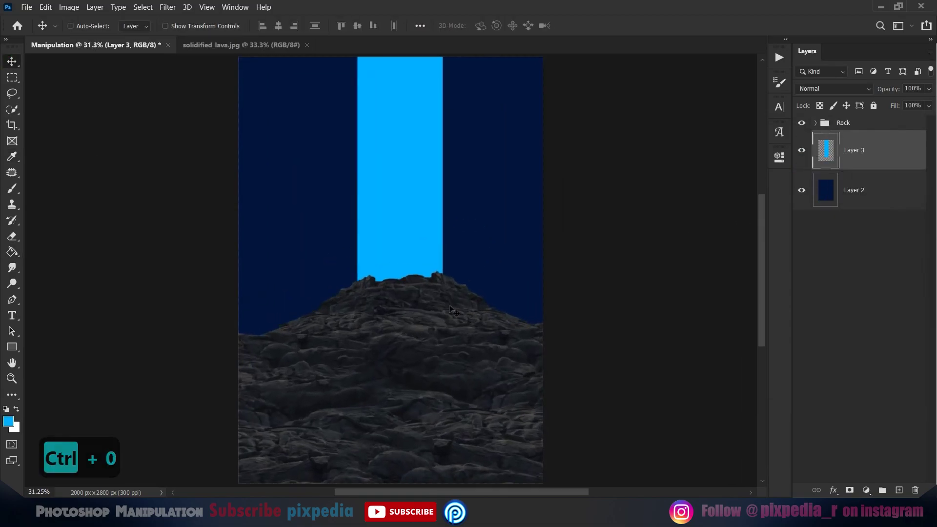
# Step: Centre the blue beam horizontally on the canvas above the hill, using the guides for alignment
pyautogui.scroll(-3, 417, 212)
pyautogui.hotkey('ctrl', ';')
pyautogui.moveTo(417, 234); pyautogui.dragTo(410, 260)
pyautogui.keyDown('ctrl'); pyautogui.click(407, 218); pyautogui.keyUp('ctrl')
pyautogui.moveTo(407, 218); pyautogui.dragTo(403, 231)
pyautogui.hotkey('ctrl', ';')
pyautogui.scroll(2, 401, 218)
# Step: Open Sky.jpg, copy a large rectangular area of the sky, and paste it into the Manipulation document
pyautogui.hotkey('ctrl', 'o')
pyautogui.click(418, 142)
pyautogui.click(828, 478)
pyautogui.click(11, 78)
pyautogui.moveTo(141, 86)
pyautogui.mouseDown()
pyautogui.moveTo(400, 180)
pyautogui.moveTo(576, 402)
pyautogui.mouseUp()
pyautogui.hotkey('ctrl', 'c')
pyautogui.hotkey('ctrl', 'd')
pyautogui.press('v')
pyautogui.click(122, 46)
pyautogui.hotkey('ctrl', 'v')
# Step: Scale the pasted sky to cover the area above the hill and clip it to the blue beam layer
pyautogui.moveTo(399, 226); pyautogui.dragTo(496, 194)
pyautogui.hotkey('ctrl', 't')
pyautogui.moveTo(742, 66); pyautogui.dragTo(611, 162)
pyautogui.moveTo(431, 195); pyautogui.dragTo(411, 115)
pyautogui.click(604, 26)
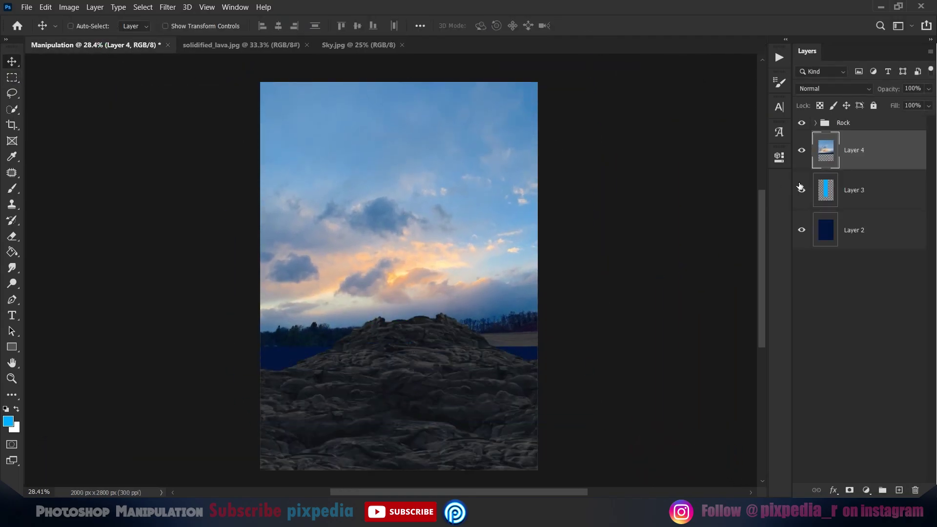
pyautogui.keyDown('alt'); pyautogui.click(828, 169); pyautogui.keyUp('alt')
pyautogui.moveTo(403, 283); pyautogui.dragTo(408, 289)
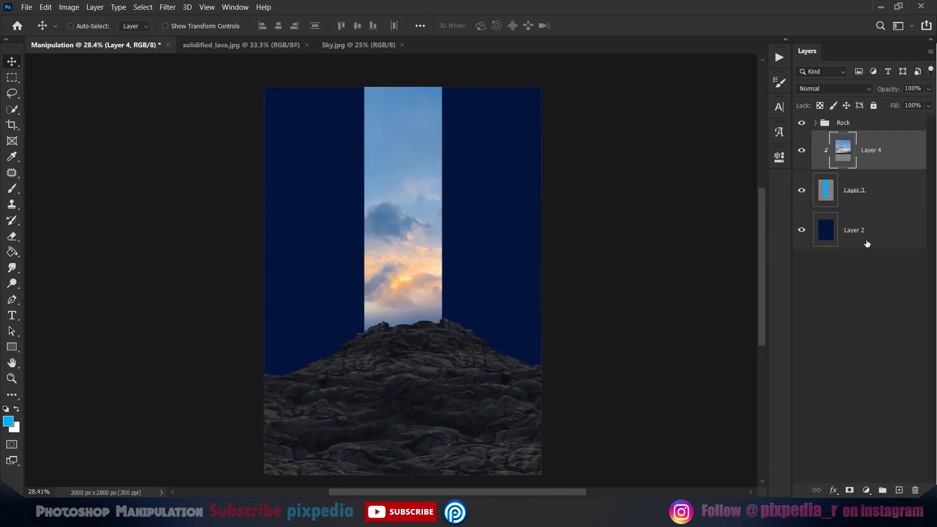
# Step: Add an empty layer above the sky and copy a narrow strip of the beam's left edge to its own layer
pyautogui.click(899, 490)
pyautogui.click(840, 194)
pyautogui.click(12, 77)
pyautogui.scroll(3, 347, 127)
pyautogui.moveTo(389, 331); pyautogui.dragTo(394, 348)
pyautogui.hotkey('ctrl', 'j')
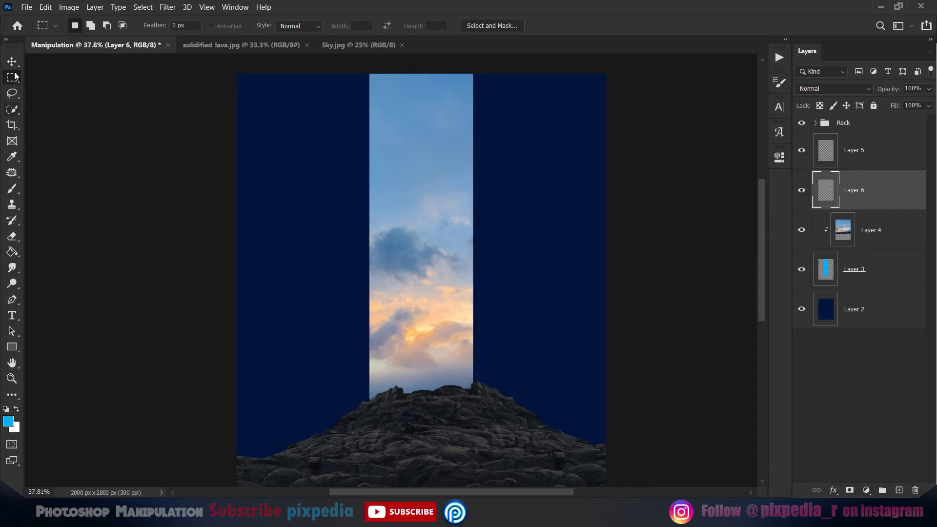
# Step: Clip the empty Layer 5 to the strip layer and set the foreground colour to dark navy #04223b
pyautogui.press('v')
pyautogui.press('b')
pyautogui.click(8, 421)
pyautogui.click(764, 232)
pyautogui.click(748, 285)
pyautogui.click(860, 162)
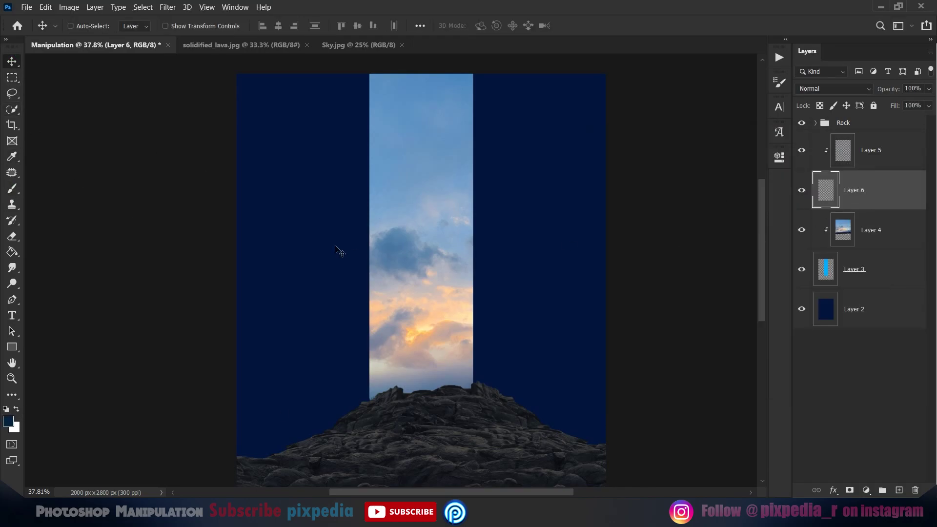
# Step: Brush dark navy shading down the left strip on the clipped Layer 5, redoing the first stroke
pyautogui.press('b')
pyautogui.click(873, 154)
pyautogui.press(']')
pyautogui.press(']')
pyautogui.press(']')
pyautogui.moveTo(364, 404); pyautogui.dragTo(362, 97)
pyautogui.hotkey('ctrl', 'z')
pyautogui.moveTo(319, 26); pyautogui.dragTo(295, 49)
pyautogui.moveTo(360, 90); pyautogui.dragTo(355, 407)
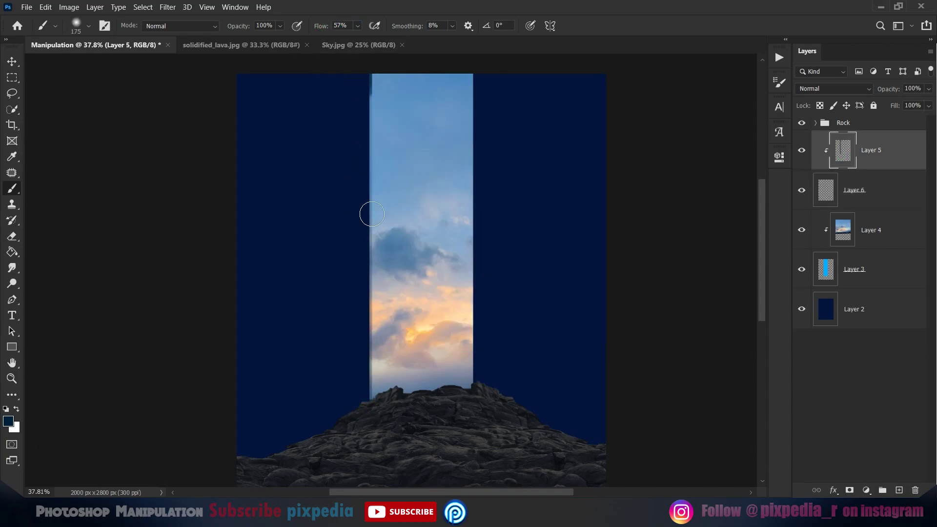
# Step: Transform the strip on Layer 6, shifting it slightly left to line up with the beam's edge
pyautogui.scroll(-1, 373, 314)
pyautogui.click(12, 61)
pyautogui.click(371, 247)
pyautogui.hotkey('ctrl', 't')
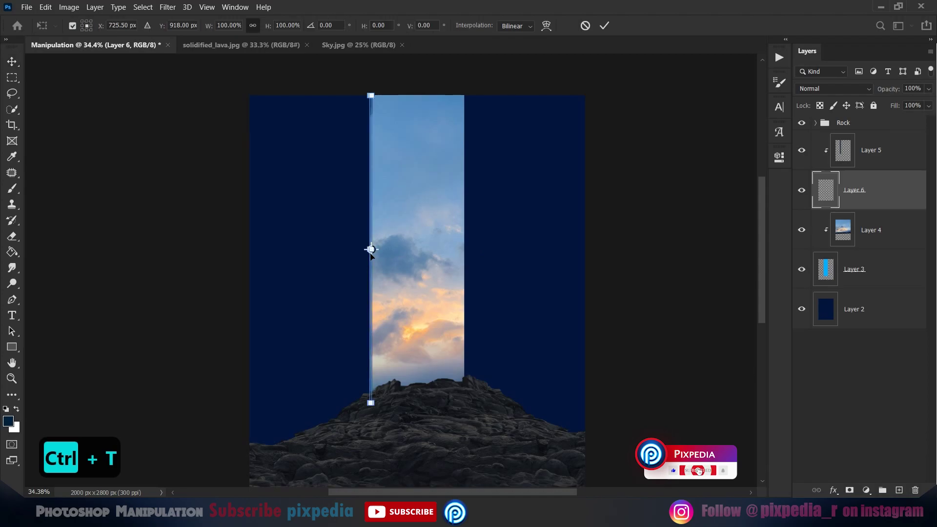
pyautogui.scroll(2, 371, 247)
pyautogui.moveTo(370, 247); pyautogui.dragTo(369, 247)
pyautogui.press('Return')
pyautogui.scroll(-6, 415, 265)
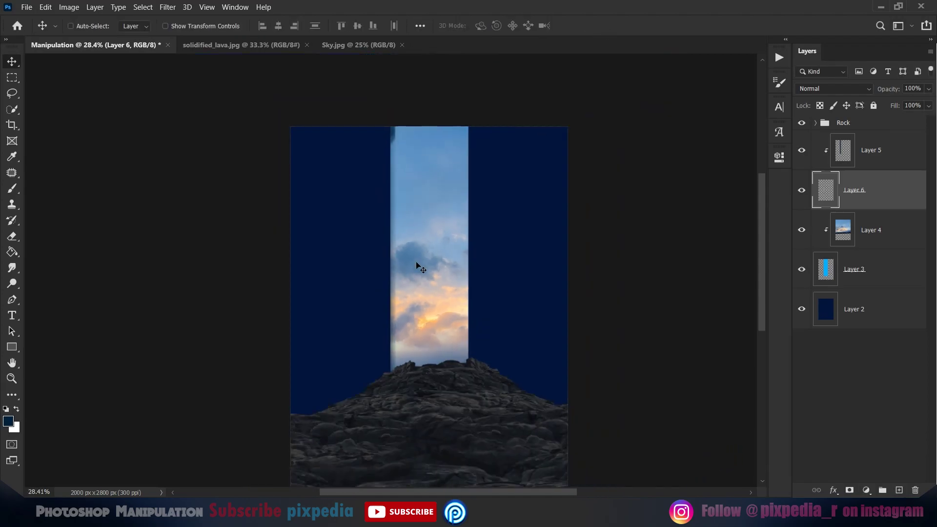
# Step: Erase the uneven dark shading at the top of the left strip on Layer 5 and even it out with the Brush
pyautogui.scroll(2, 416, 265)
pyautogui.click(848, 154)
pyautogui.press('e')
pyautogui.moveTo(389, 100); pyautogui.dragTo(389, 117)
pyautogui.press('b')
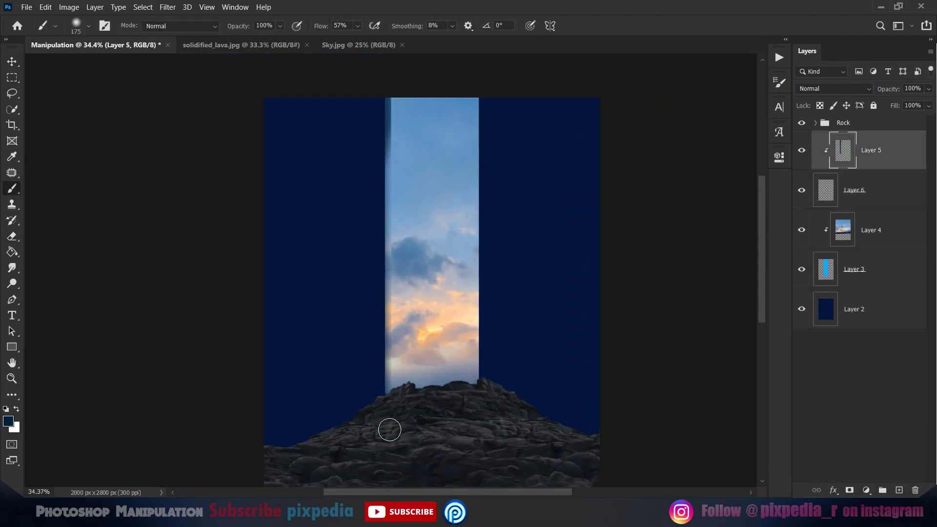
# Step: Select a narrow strip along the beam's right edge and copy it from the sky layer to a new layer
pyautogui.scroll(-2, 391, 428)
pyautogui.press('v')
pyautogui.press('m')
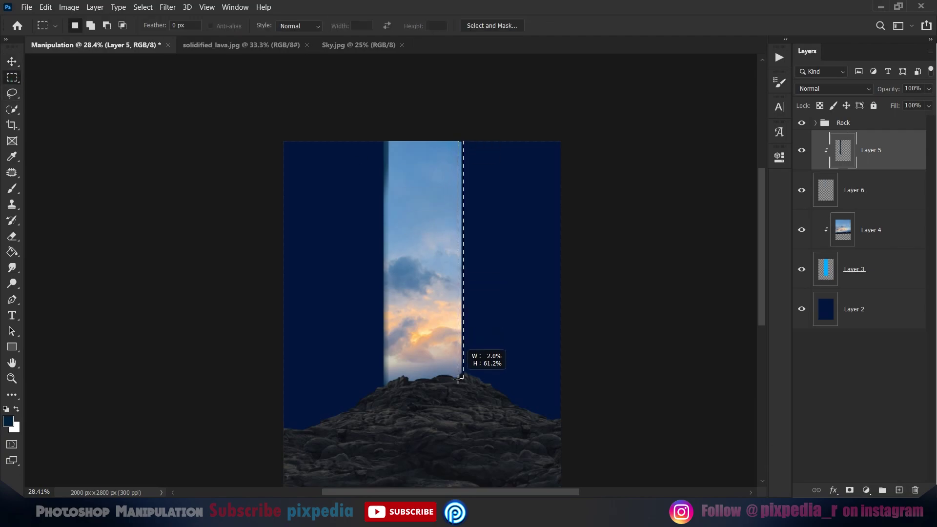
pyautogui.click(874, 232)
pyautogui.hotkey('ctrl', 'h')
pyautogui.hotkey('ctrl', 'j')
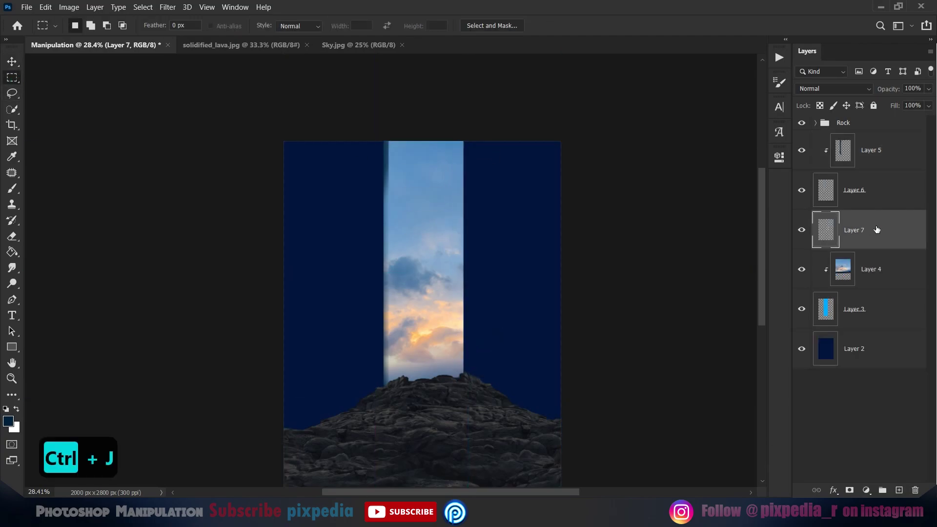
# Step: Add a layer clipped to the right strip and brush dark navy shading down that edge
pyautogui.click(899, 490)
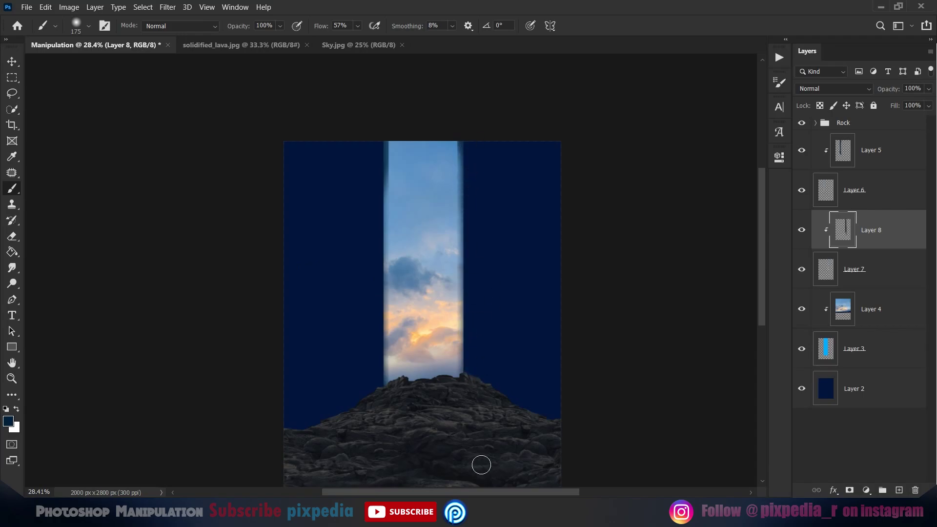
pyautogui.scroll(-2, 471, 361)
pyautogui.scroll(3, 458, 371)
pyautogui.press('v')
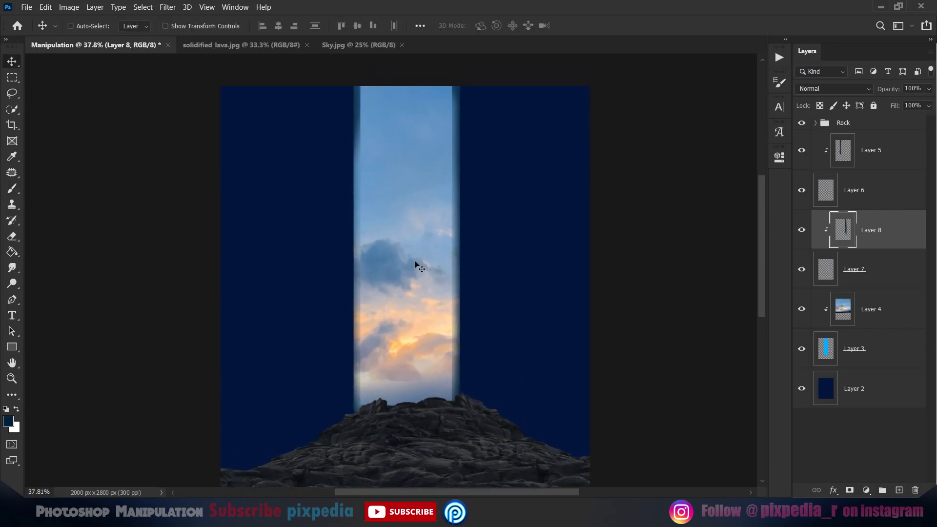
# Step: Set the blend mode of the four edge layers, Layer 5 through Layer 8, to Overlay
pyautogui.moveTo(418, 266); pyautogui.dragTo(419, 239)
pyautogui.scroll(-1, 418, 239)
pyautogui.click(873, 150)
pyautogui.click(834, 88)
pyautogui.click(813, 241)
pyautogui.click(829, 190)
pyautogui.click(825, 89)
pyautogui.click(808, 238)
pyautogui.click(841, 237)
pyautogui.keyDown('shift'); pyautogui.click(842, 269); pyautogui.keyUp('shift')
pyautogui.click(825, 88)
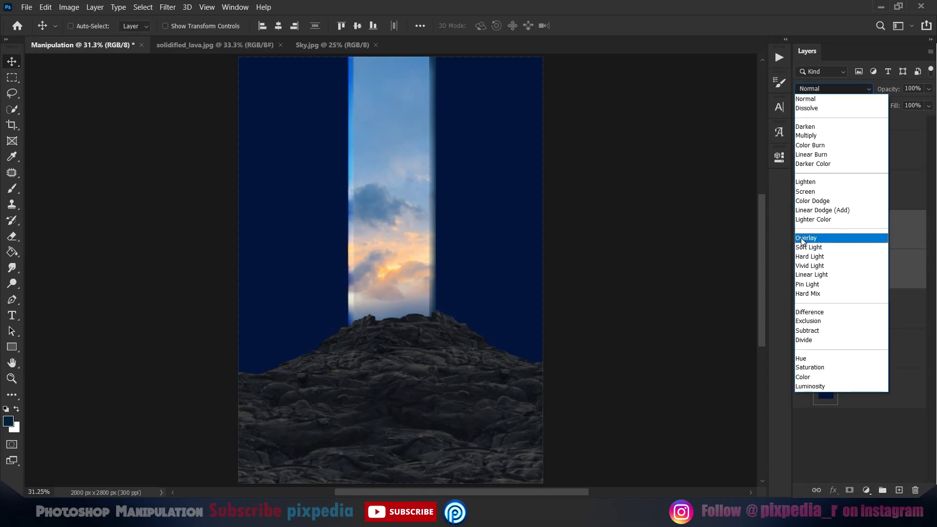
pyautogui.click(800, 238)
# Step: Group the four edge layers, and place that group with Layer 4, Layer 3 and Layer 2 in a group named Sky
pyautogui.scroll(-3, 428, 265)
pyautogui.scroll(5, 428, 265)
pyautogui.keyDown('shift'); pyautogui.click(889, 155); pyautogui.keyUp('shift')
pyautogui.keyDown('ctrl'); pyautogui.click(885, 269); pyautogui.keyUp('ctrl')
pyautogui.click(882, 489)
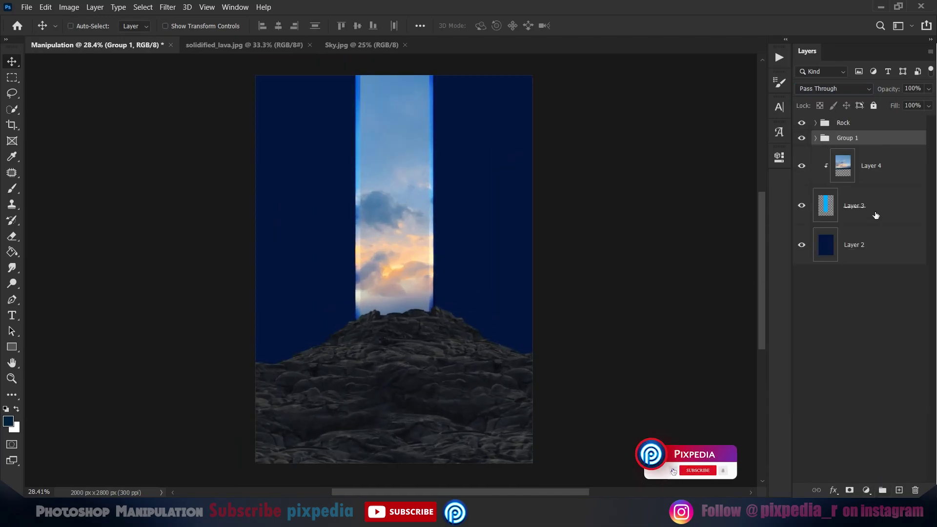
pyautogui.keyDown('shift'); pyautogui.click(871, 229); pyautogui.keyUp('shift')
pyautogui.hotkey('ctrl', 'g')
pyautogui.click(815, 138)
pyautogui.click(864, 153)
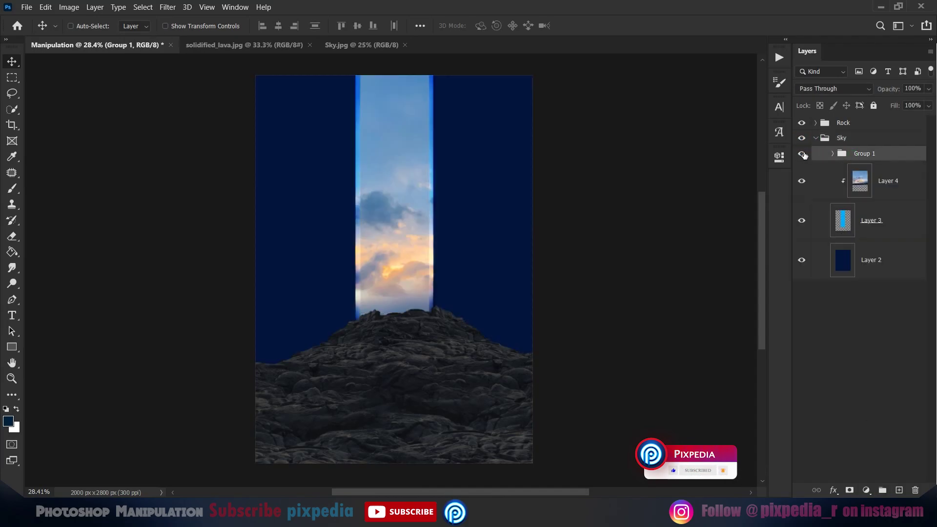
# Step: Add a layer at the top of the Sky group and select a thin vertical strip just outside the beam's right edge
pyautogui.click(899, 490)
pyautogui.scroll(6, 422, 261)
pyautogui.moveTo(423, 97); pyautogui.dragTo(419, 230)
pyautogui.click(13, 77)
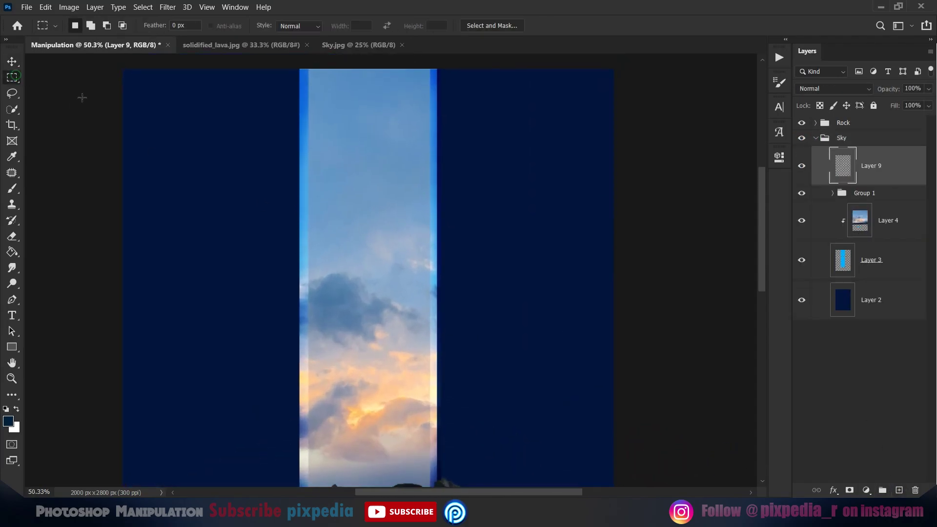
pyautogui.moveTo(438, 105); pyautogui.dragTo(439, 486)
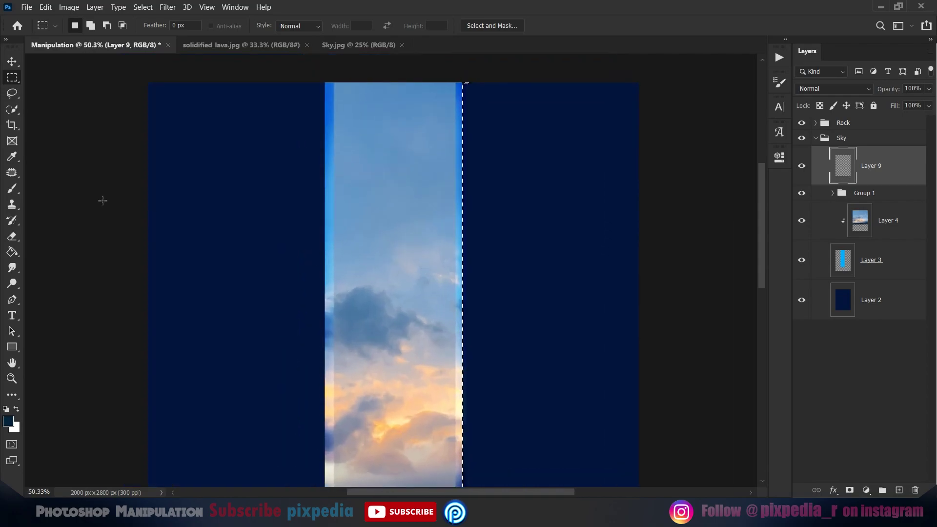
# Step: Fill the selected strip with near-black using a 100 px brush and clear the selection
pyautogui.press('b')
pyautogui.rightClick(442, 172)
pyautogui.click(14, 61)
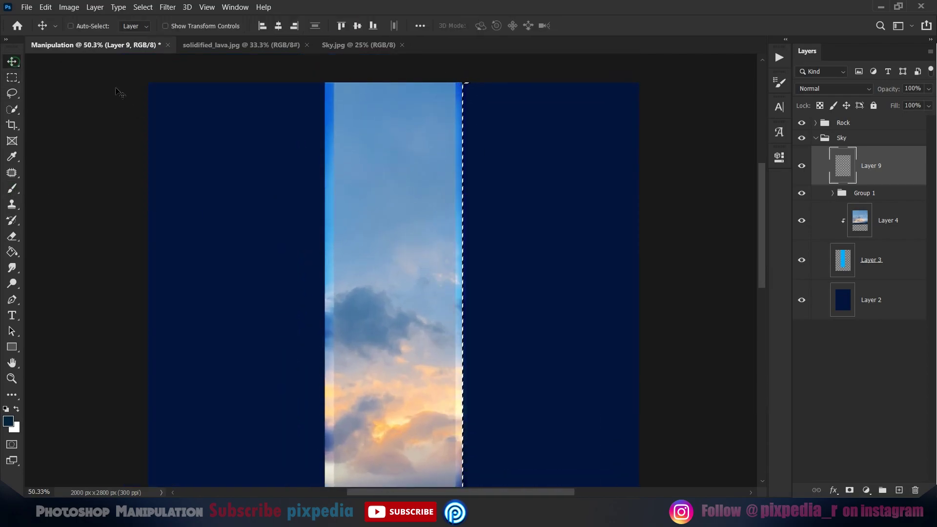
pyautogui.scroll(-1, 466, 86)
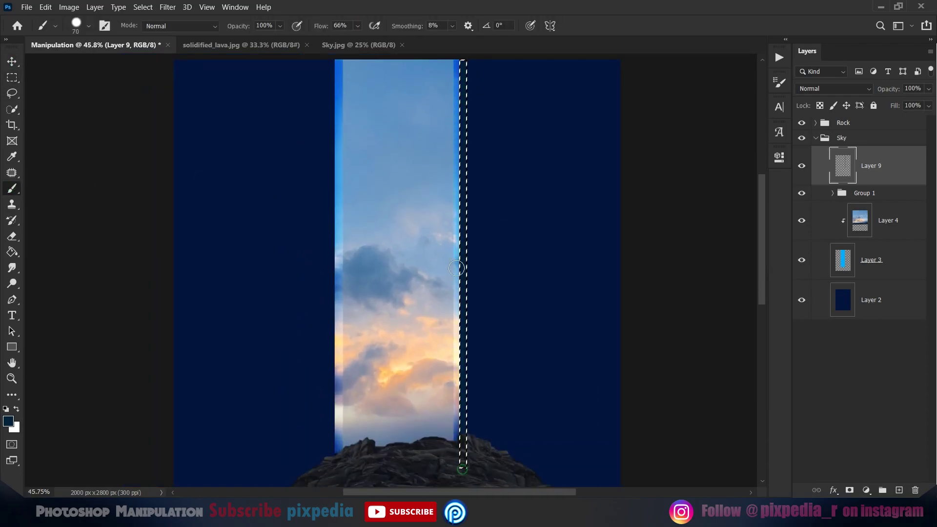
pyautogui.press('v')
pyautogui.hotkey('ctrl', 'd')
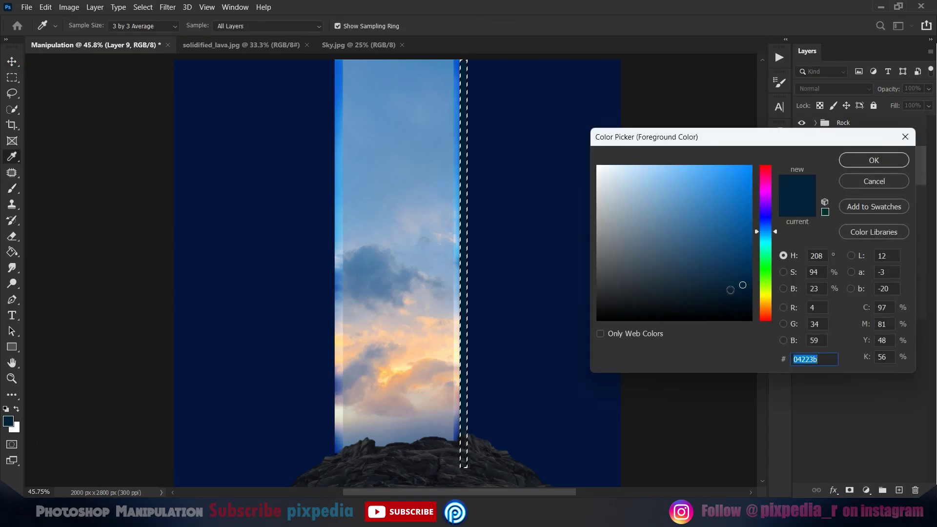
pyautogui.press('Return')
pyautogui.click(12, 188)
pyautogui.scroll(1, 465, 68)
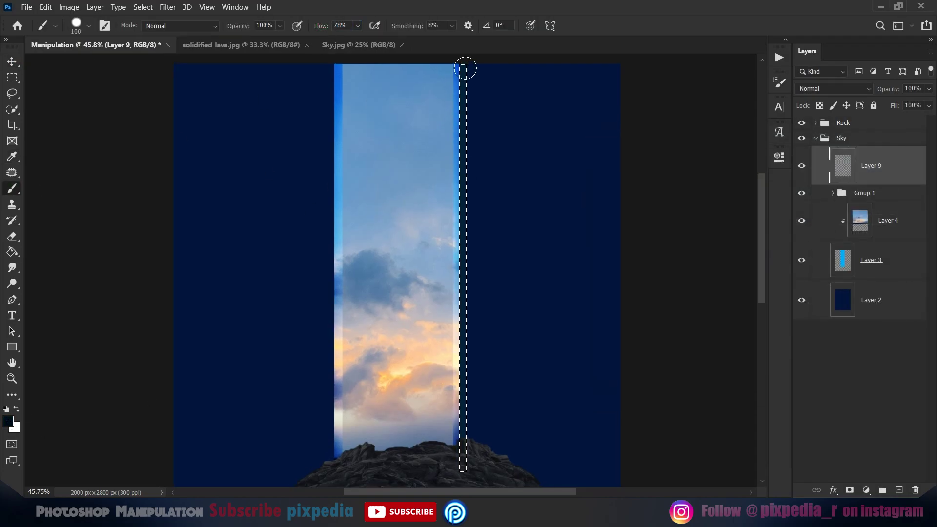
pyautogui.press('v')
pyautogui.hotkey('ctrl', 'd')
pyautogui.hotkey('ctrl', '0')
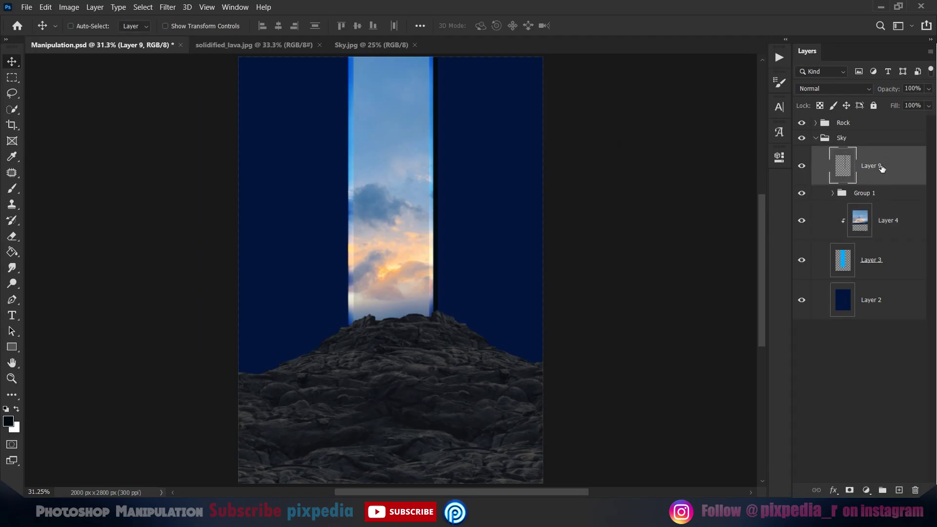
# Step: Collapse the Sky group, select the Rock group, and close the solidified_lava.jpg and Sky.jpg documents
pyautogui.click(816, 138)
pyautogui.click(862, 126)
pyautogui.click(308, 45)
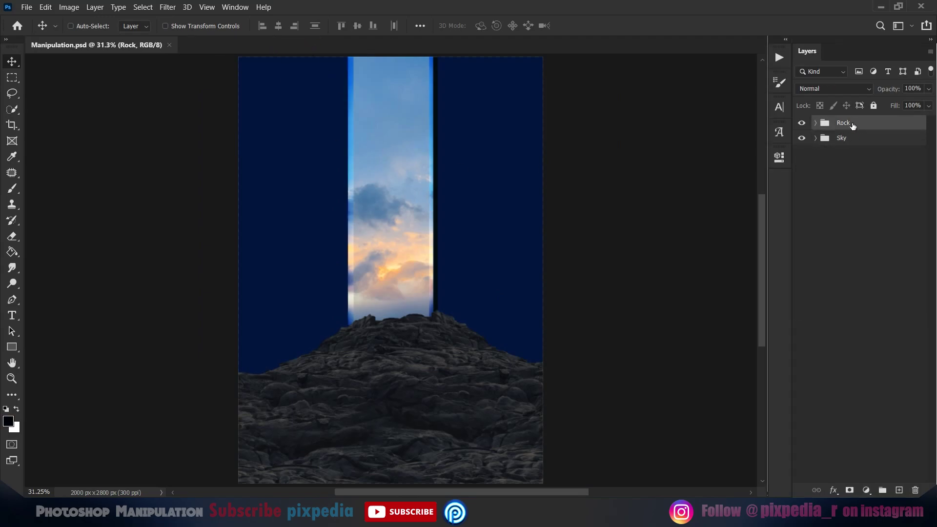
# Step: Set the dark strip on Layer 9 to Overlay blending at 47% opacity
pyautogui.click(816, 139)
pyautogui.click(871, 166)
pyautogui.click(834, 88)
pyautogui.click(844, 196)
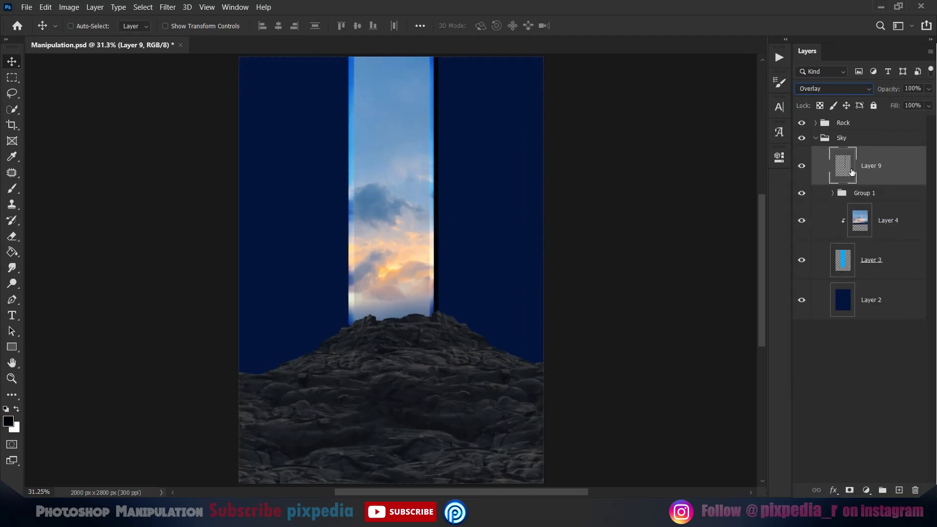
# Step: Duplicate the dark strip and place the copy just outside the beam's left edge, reaching the canvas top
pyautogui.hotkey('ctrl', 'j')
pyautogui.hotkey('ctrl', 't')
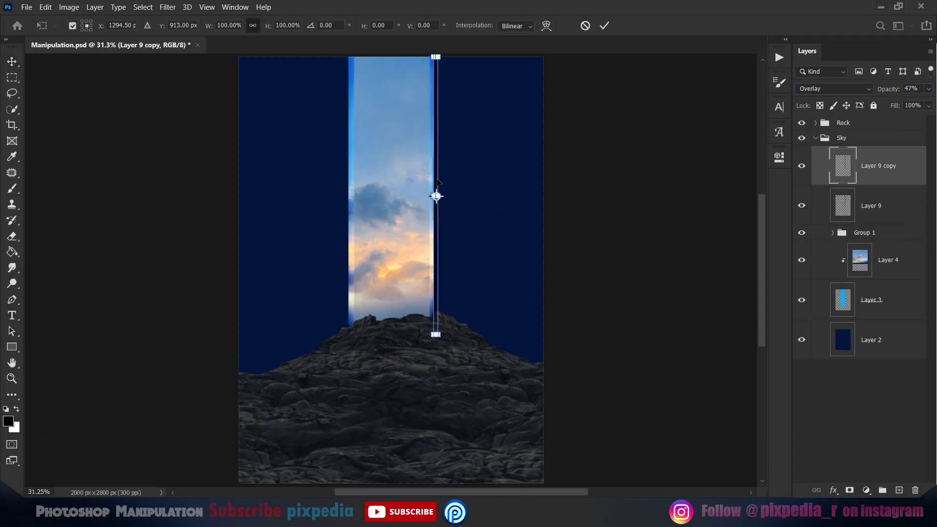
pyautogui.scroll(3, 435, 209)
pyautogui.moveTo(435, 210); pyautogui.dragTo(260, 189)
pyautogui.moveTo(267, 93); pyautogui.dragTo(301, 276)
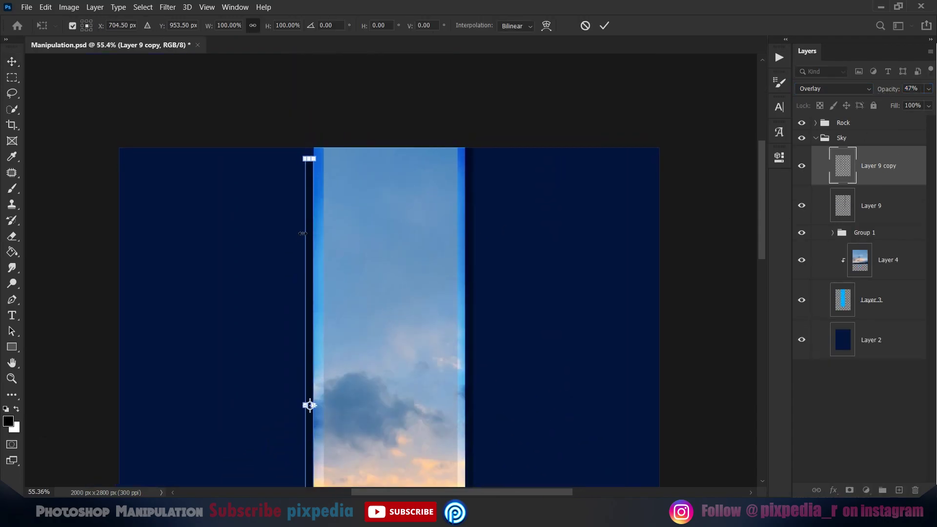
pyautogui.scroll(4, 299, 228)
pyautogui.moveTo(307, 168); pyautogui.dragTo(310, 152)
pyautogui.moveTo(351, 351); pyautogui.dragTo(327, 171)
pyautogui.scroll(-5, 366, 190)
pyautogui.click(604, 25)
pyautogui.scroll(-3, 461, 253)
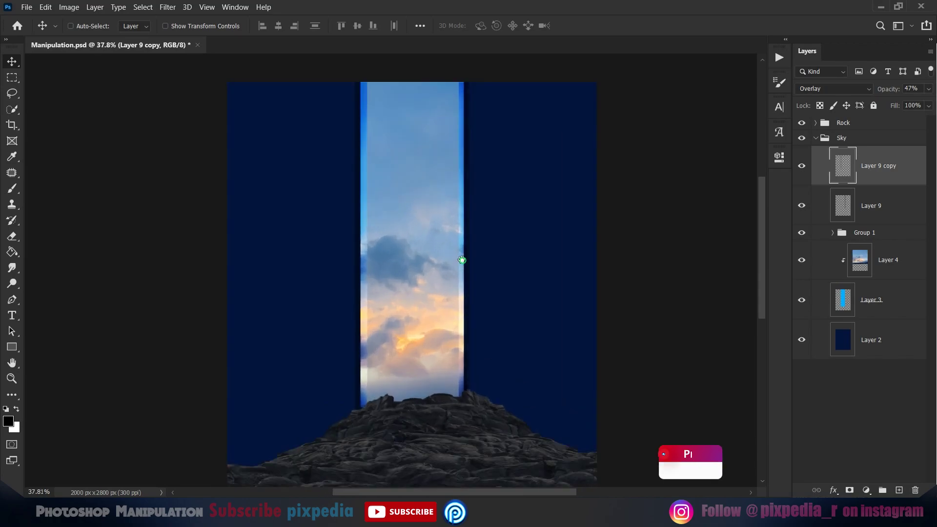
# Step: Merge the two dark edge strips into one layer and duplicate the merged layer
pyautogui.moveTo(462, 259); pyautogui.dragTo(412, 280)
pyautogui.keyDown('shift'); pyautogui.click(899, 209); pyautogui.keyUp('shift')
pyautogui.hotkey('ctrl', 'e')
pyautogui.click(802, 166)
pyautogui.click(801, 167)
pyautogui.hotkey('ctrl', 'j')
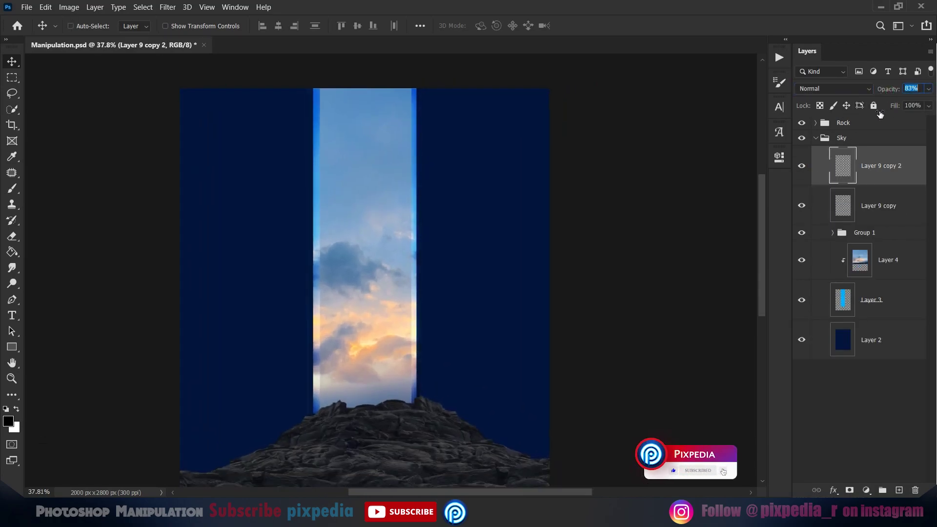
# Step: Soften the duplicated dark strips with a soft-edged Eraser
pyautogui.rightClick(11, 252)
pyautogui.rightClick(11, 236)
pyautogui.click(291, 25)
pyautogui.rightClick(430, 127)
pyautogui.moveTo(540, 188); pyautogui.dragTo(493, 188)
pyautogui.click(394, 140)
pyautogui.click(15, 61)
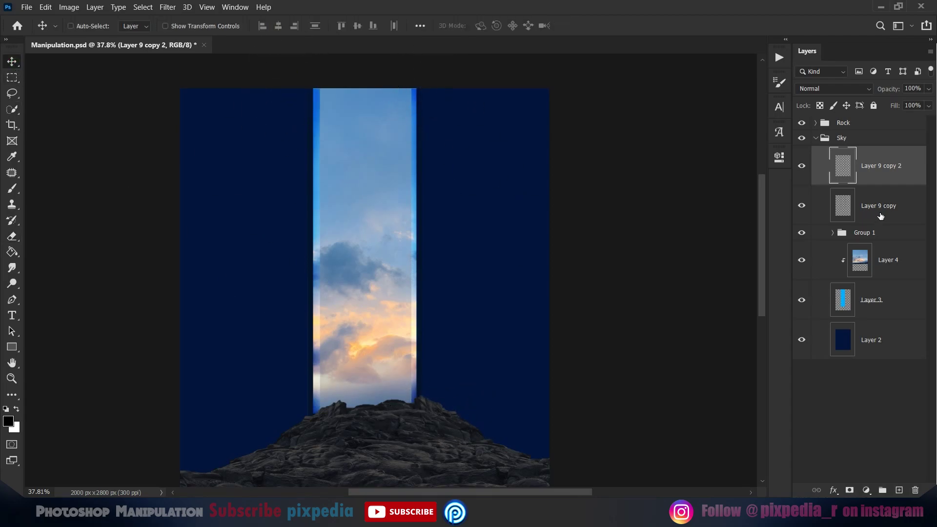
# Step: Move both dark strip layers into Group 1 and create a merged copy of the edge shading layers
pyautogui.click(833, 233)
pyautogui.keyDown('shift'); pyautogui.click(899, 204); pyautogui.keyUp('shift')
pyautogui.moveTo(899, 203); pyautogui.dragTo(878, 235)
pyautogui.scroll(-2, 879, 250)
pyautogui.click(905, 230)
pyautogui.hotkey('ctrl', 'alt', 'e')
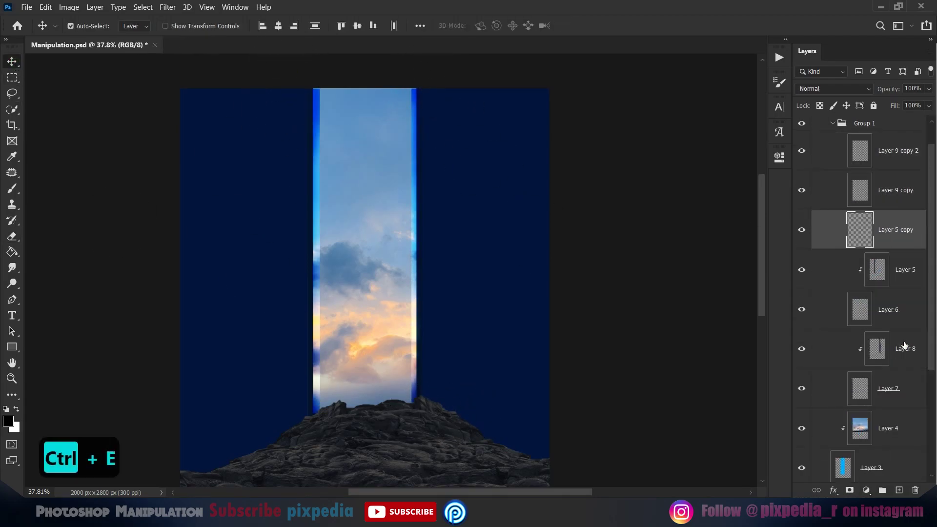
# Step: Set the merged edge copy to Overlay blending at 78% opacity
pyautogui.click(832, 88)
pyautogui.click(830, 240)
pyautogui.press('7')
pyautogui.press('8')
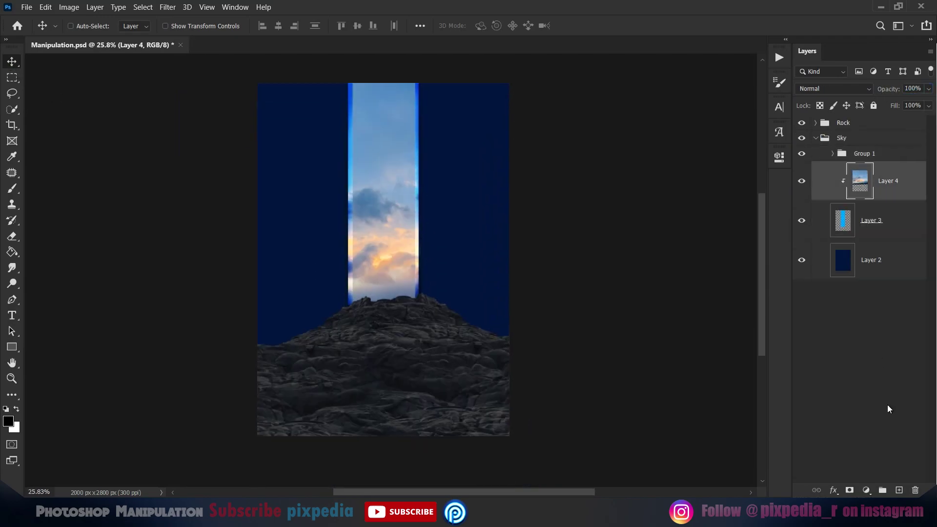
# Step: Add a new layer beneath the blue beam layer and choose the Smoke brush
pyautogui.moveTo(887, 405); pyautogui.dragTo(871, 264)
pyautogui.press('b')
pyautogui.rightClick(436, 219)
pyautogui.moveTo(747, 330); pyautogui.dragTo(746, 444)
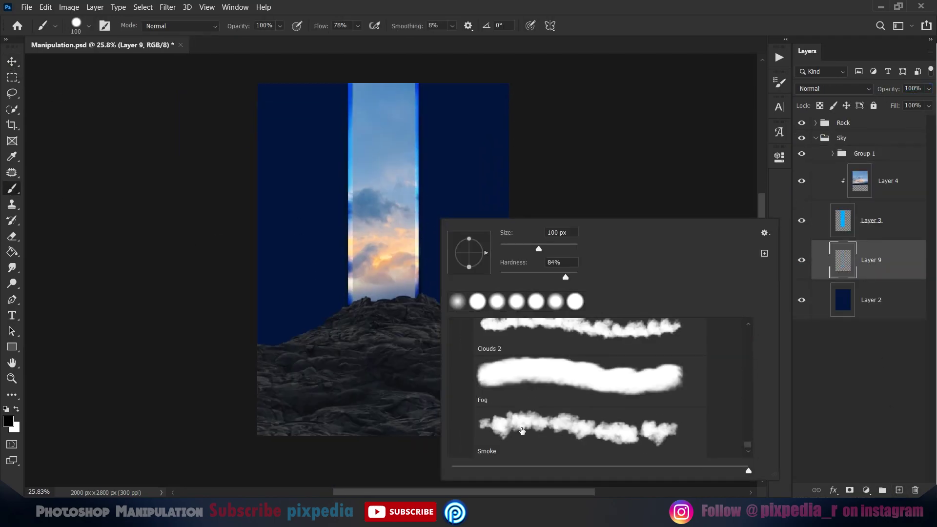
pyautogui.click(529, 433)
pyautogui.click(189, 259)
# Step: Sample light blue from the beam's edge and paint smoke behind both slopes of the rock hill
pyautogui.keyDown('alt'); pyautogui.click(351, 178); pyautogui.keyUp('alt')
pyautogui.click(8, 421)
pyautogui.click(712, 185)
pyautogui.click(874, 161)
pyautogui.moveTo(435, 351); pyautogui.dragTo(288, 341)
# Step: Set the blue smoke layer to Color Dodge blending at 17% opacity
pyautogui.click(834, 89)
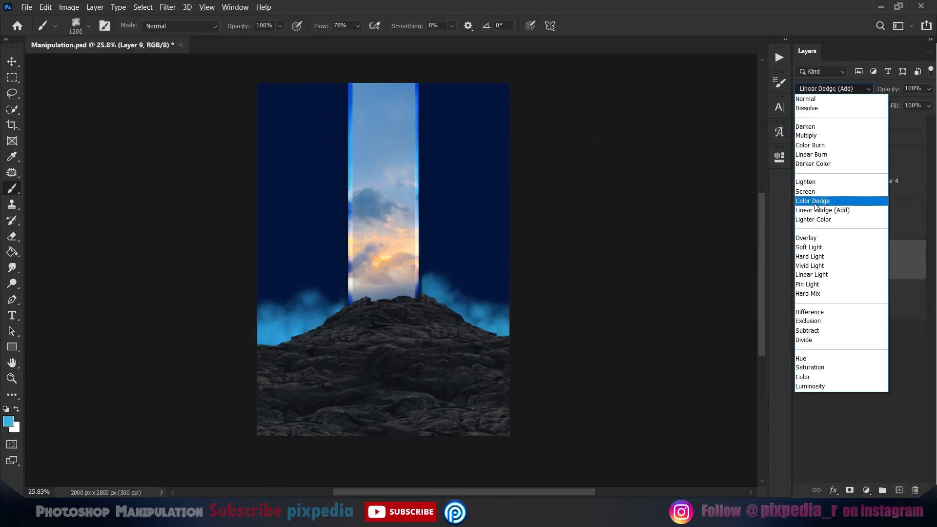
pyautogui.click(813, 201)
pyautogui.moveTo(429, 273); pyautogui.dragTo(419, 291)
pyautogui.moveTo(885, 90); pyautogui.dragTo(844, 125)
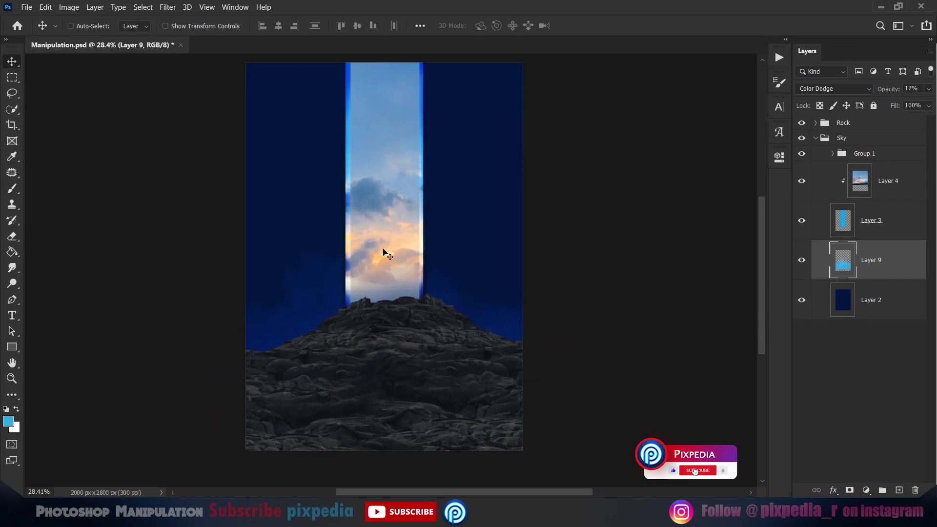
# Step: Open Man.jpg, select the standing man as the subject, and paste a copy of him into Manipulation.psd
pyautogui.hotkey('ctrl', 'o')
pyautogui.press('Right')
pyautogui.press('Return')
pyautogui.press('w')
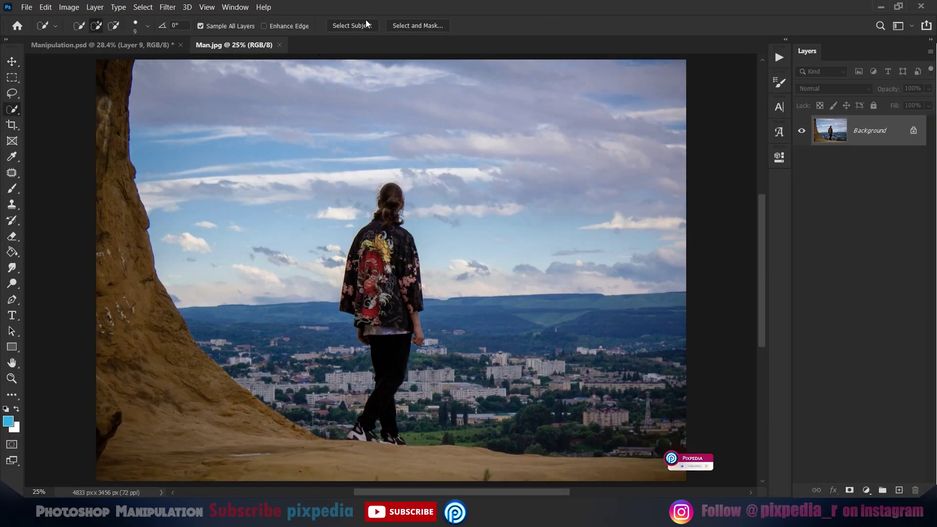
pyautogui.hotkey('ctrl', 'd')
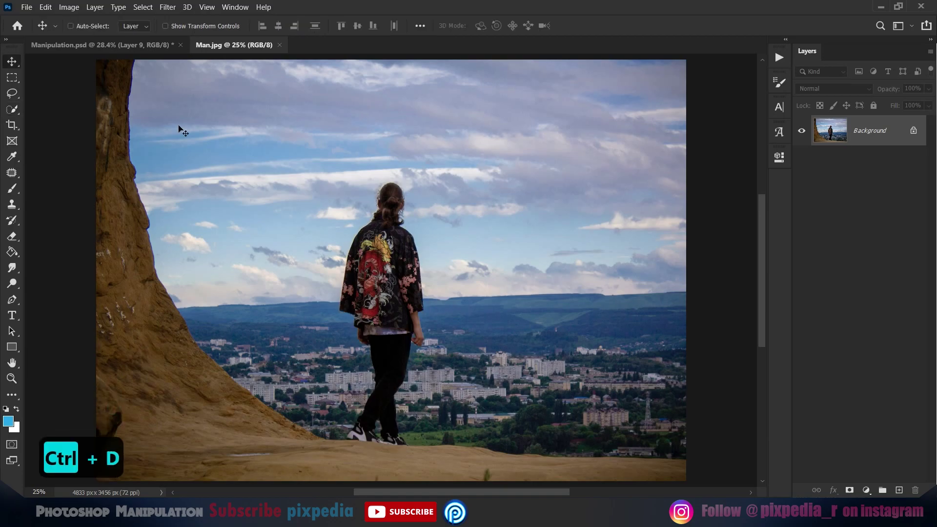
pyautogui.hotkey('ctrl', 'Tab')
pyautogui.hotkey('ctrl', 'v')
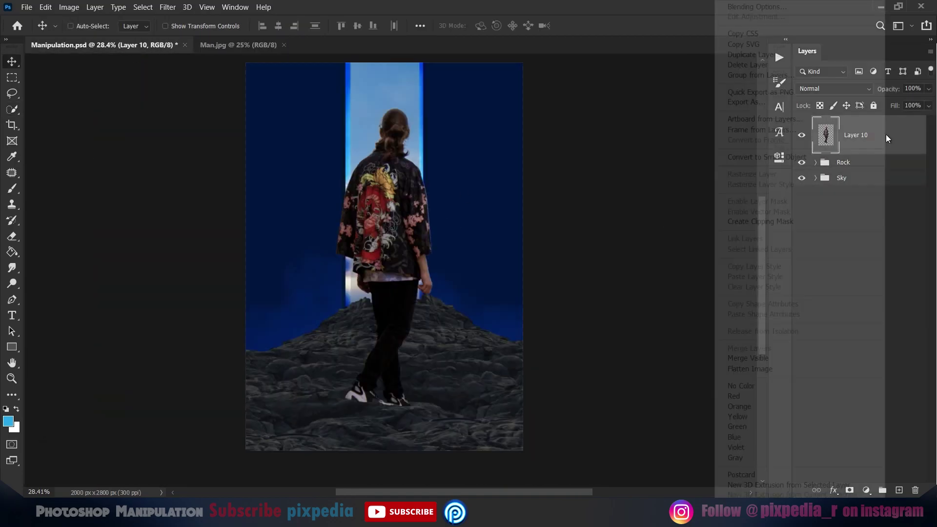
# Step: Scale the pasted man to about 17.7% and place him standing on the hilltop in front of the sky opening
pyautogui.hotkey('ctrl', 't')
pyautogui.moveTo(433, 100); pyautogui.dragTo(393, 214)
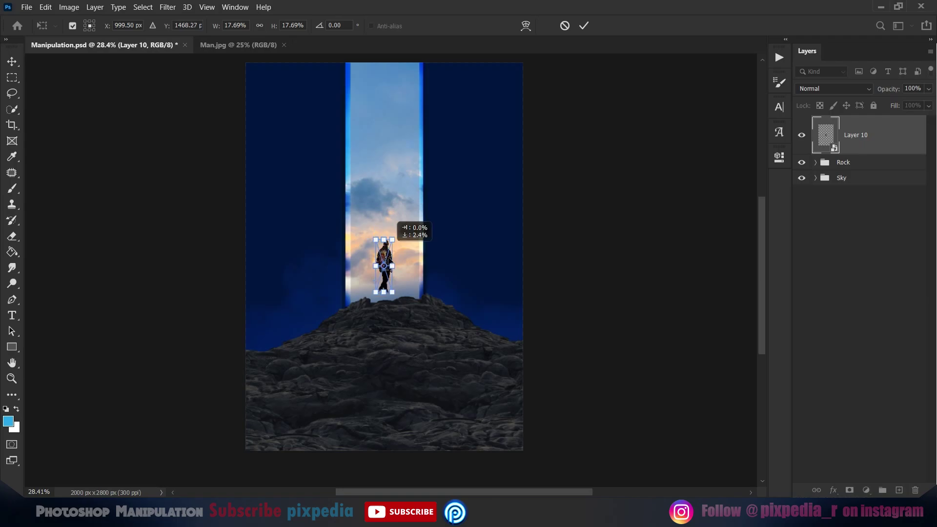
pyautogui.moveTo(390, 255); pyautogui.dragTo(391, 273)
pyautogui.click(583, 26)
pyautogui.hotkey('ctrl', '0')
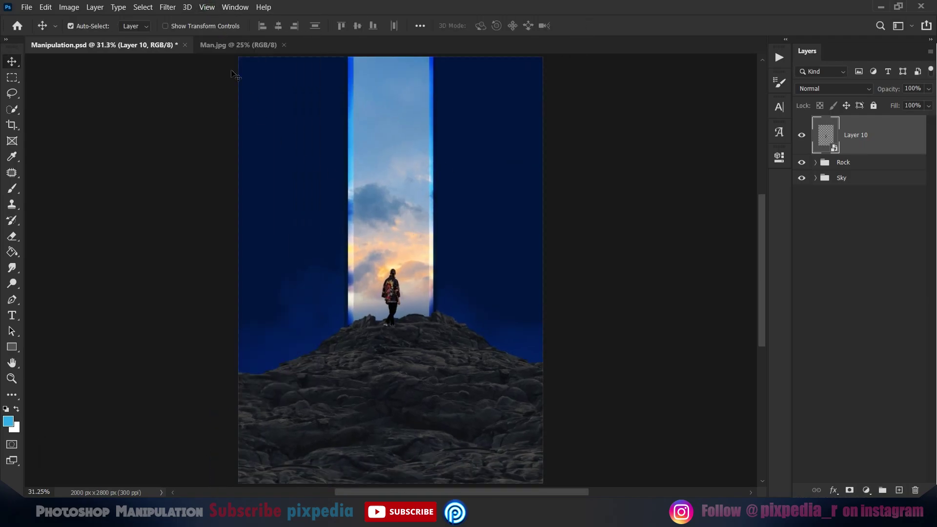
# Step: Rasterize the man layer
pyautogui.scroll(3, 396, 271)
pyautogui.rightClick(874, 147)
pyautogui.click(739, 216)
# Step: Erase the lower edges of the man's shoes with a small Eraser brush to blend them into the rock
pyautogui.scroll(16, 400, 332)
pyautogui.rightClick(16, 235)
pyautogui.click(58, 235)
pyautogui.rightClick(425, 280)
pyautogui.click(502, 319)
pyautogui.click(498, 266)
pyautogui.moveTo(271, 26); pyautogui.dragTo(297, 43)
pyautogui.rightClick(328, 124)
pyautogui.moveTo(388, 181); pyautogui.dragTo(433, 180)
pyautogui.click(294, 300)
pyautogui.press('[')
pyautogui.press('[')
pyautogui.press('[')
pyautogui.press('[')
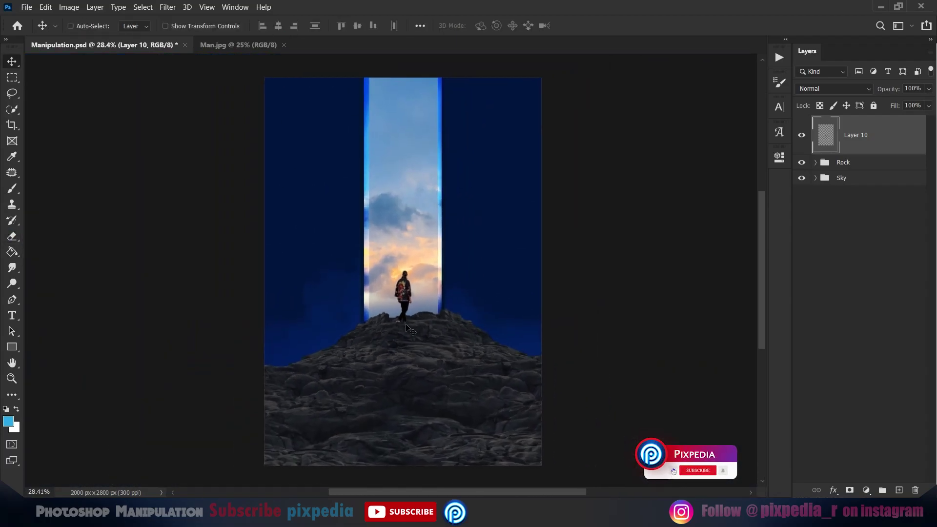
# Step: Add a Levels adjustment clipped to the man layer and set its output white level to 125
pyautogui.click(866, 490)
pyautogui.click(852, 318)
pyautogui.hotkey('ctrl', 'alt', 'g')
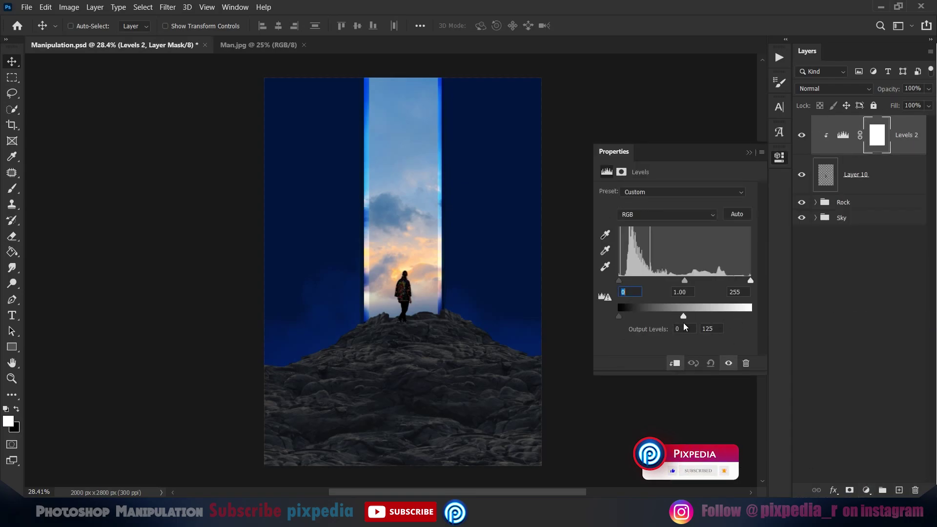
pyautogui.click(748, 152)
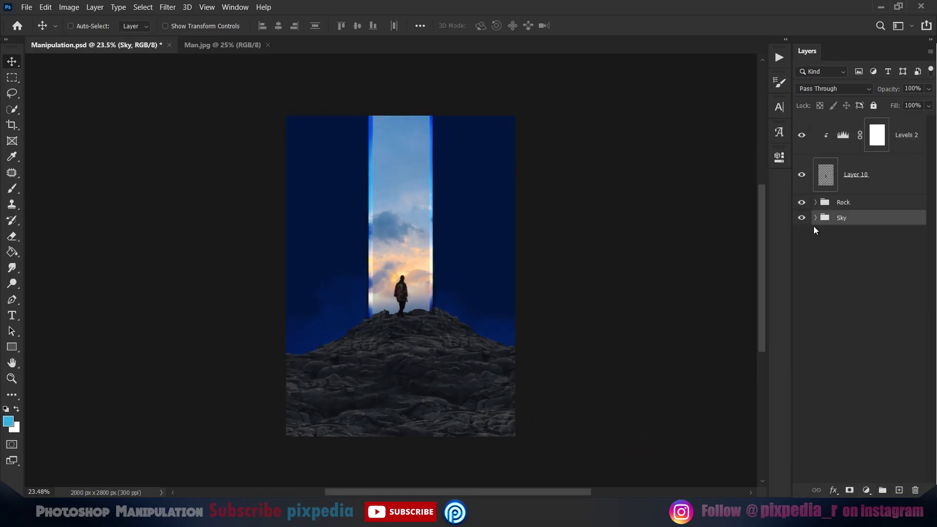
# Step: Open the sky layer in Camera Raw and set temperature -10, tint -7, exposure -0.95, contrast +20, highlights +29, shadows +16, whites +14, blacks -23, texture +34, clarity +34
pyautogui.click(825, 264)
pyautogui.hotkey('ctrl', 'shift', 'a')
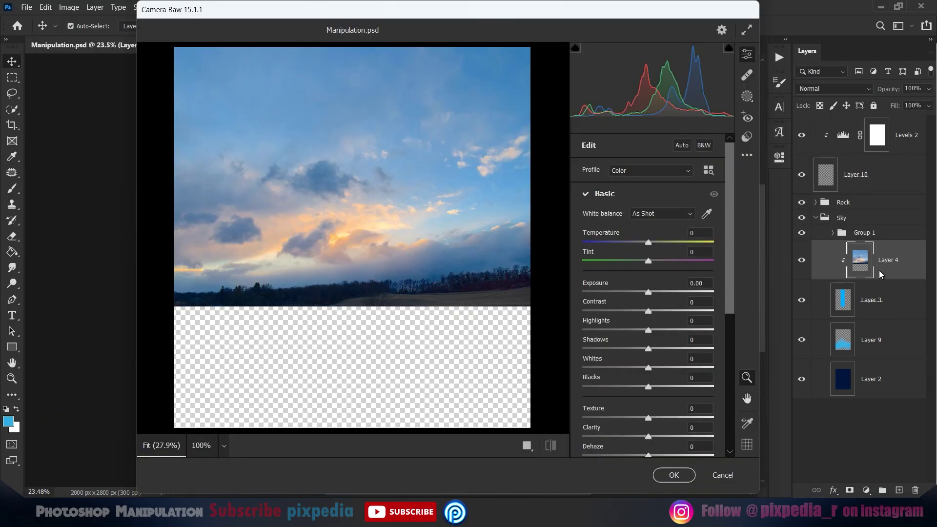
pyautogui.moveTo(649, 312); pyautogui.dragTo(661, 312)
pyautogui.moveTo(639, 293); pyautogui.dragTo(637, 294)
pyautogui.moveTo(649, 331); pyautogui.dragTo(659, 349)
pyautogui.moveTo(648, 387); pyautogui.dragTo(633, 387)
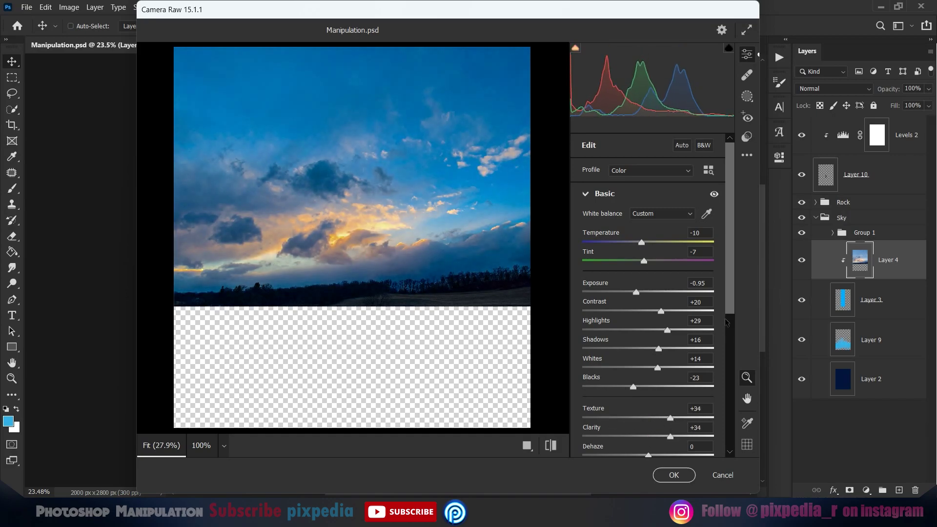
# Step: Set the Color Mixer saturation to Oranges +53, Yellows +21, Greens +21, Aquas +33 and Blues +13
pyautogui.scroll(-10, 722, 336)
pyautogui.click(616, 355)
pyautogui.click(623, 236)
pyautogui.moveTo(648, 283); pyautogui.dragTo(702, 288)
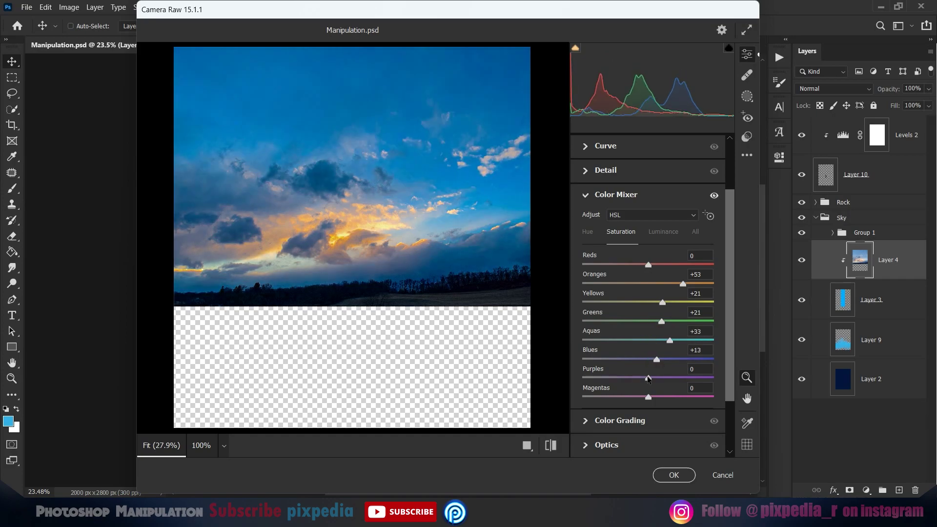
# Step: Set the Color Mixer hue to Aquas +58, Blues -19 and Purples -44, and apply the Camera Raw filter
pyautogui.click(588, 232)
pyautogui.moveTo(648, 378); pyautogui.dragTo(620, 377)
pyautogui.moveTo(648, 359); pyautogui.dragTo(629, 360)
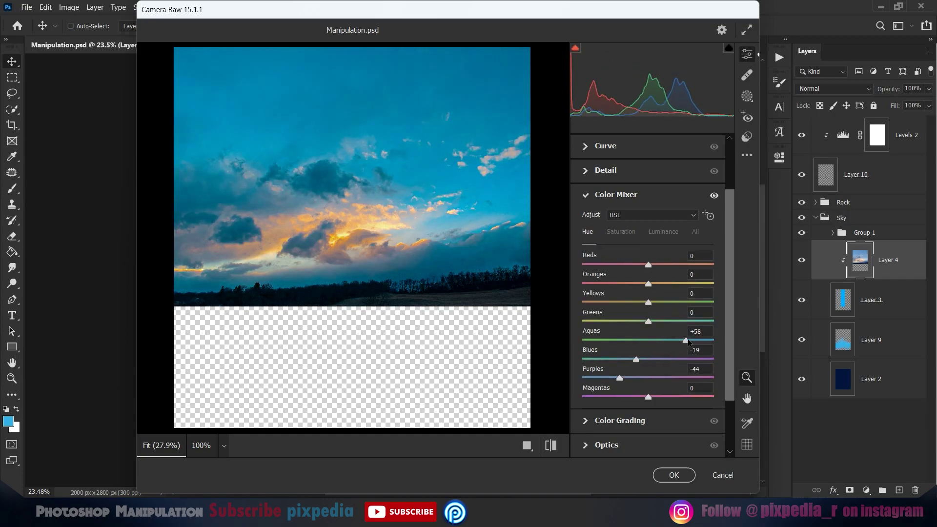
pyautogui.click(674, 475)
# Step: Add a new layer above the sky image and paint an orange smoke glow around the man
pyautogui.click(898, 490)
pyautogui.press('b')
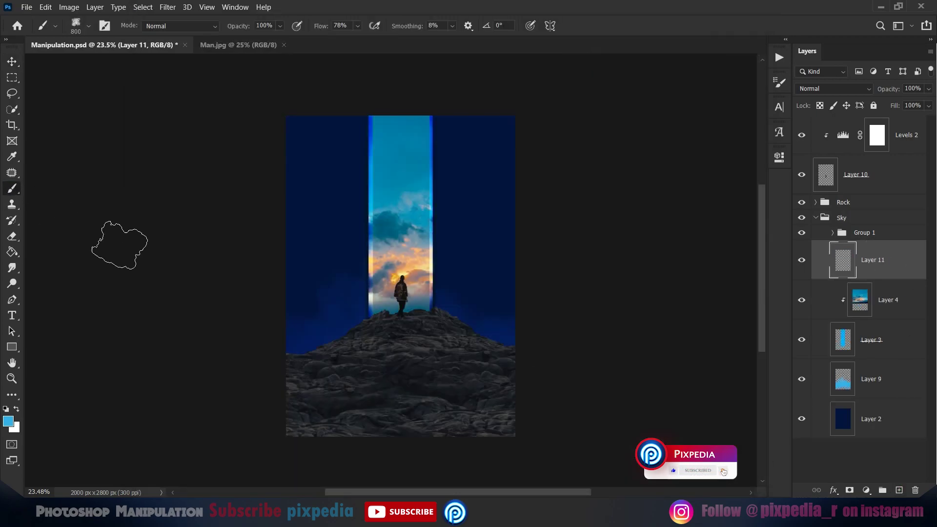
pyautogui.keyDown('alt'); pyautogui.click(406, 274); pyautogui.keyUp('alt')
pyautogui.click(8, 421)
pyautogui.moveTo(733, 173); pyautogui.dragTo(753, 167)
pyautogui.click(768, 306)
pyautogui.click(873, 160)
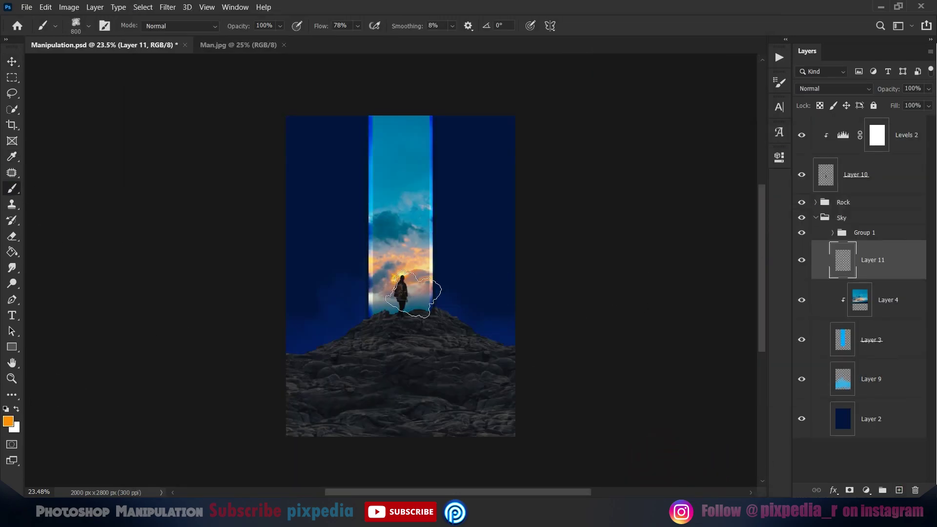
pyautogui.press(']')
pyautogui.press(']')
pyautogui.click(390, 266)
# Step: Clip the orange glow layer to the sky and set it to Color Dodge with 48% fill and 92% opacity
pyautogui.keyDown('alt'); pyautogui.click(828, 280); pyautogui.keyUp('alt')
pyautogui.click(834, 89)
pyautogui.click(814, 201)
pyautogui.press('v')
pyautogui.hotkey('shift', '4')
pyautogui.hotkey('shift', '8')
pyautogui.scroll(3, 416, 285)
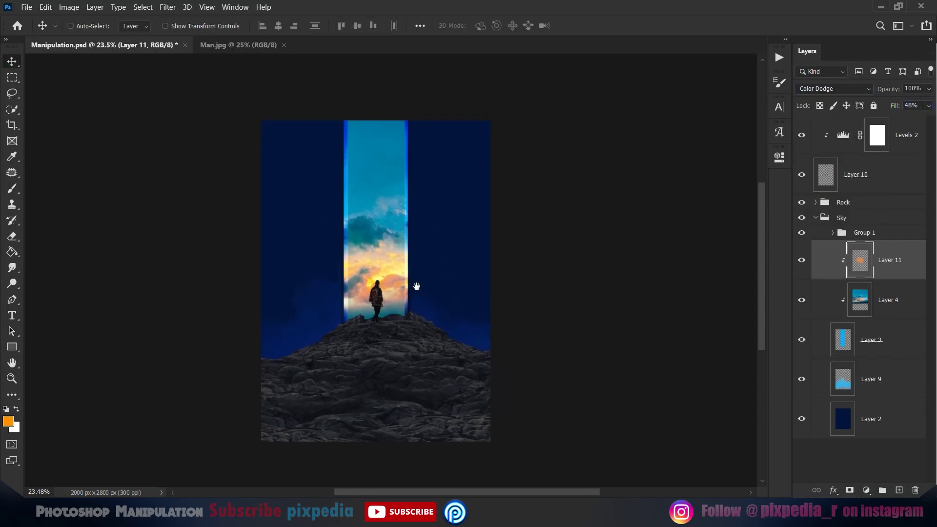
pyautogui.scroll(-1, 414, 283)
pyautogui.press('9')
pyautogui.press('2')
# Step: Paint an orange-red glow around the man on the same layer with a 1500 px soft brush
pyautogui.press('b')
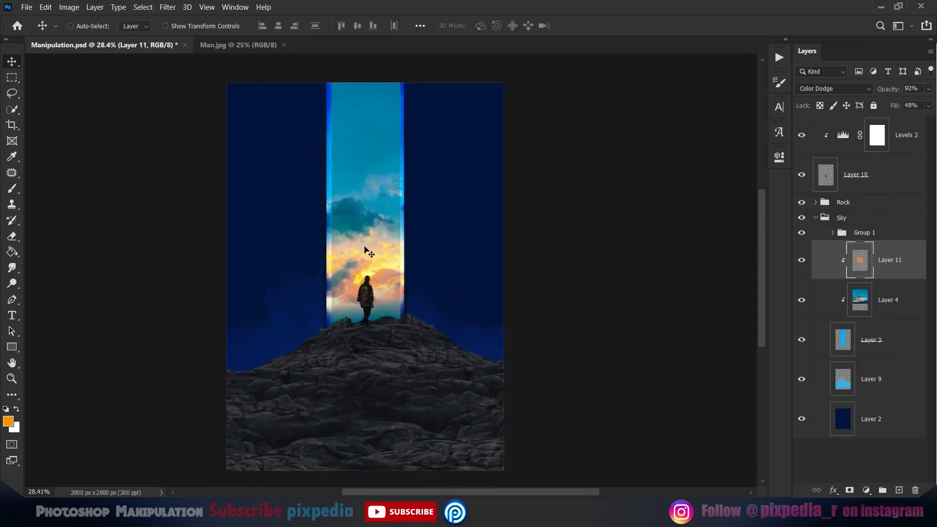
pyautogui.rightClick(369, 246)
pyautogui.click(8, 422)
pyautogui.moveTo(765, 306); pyautogui.dragTo(768, 313)
pyautogui.click(865, 161)
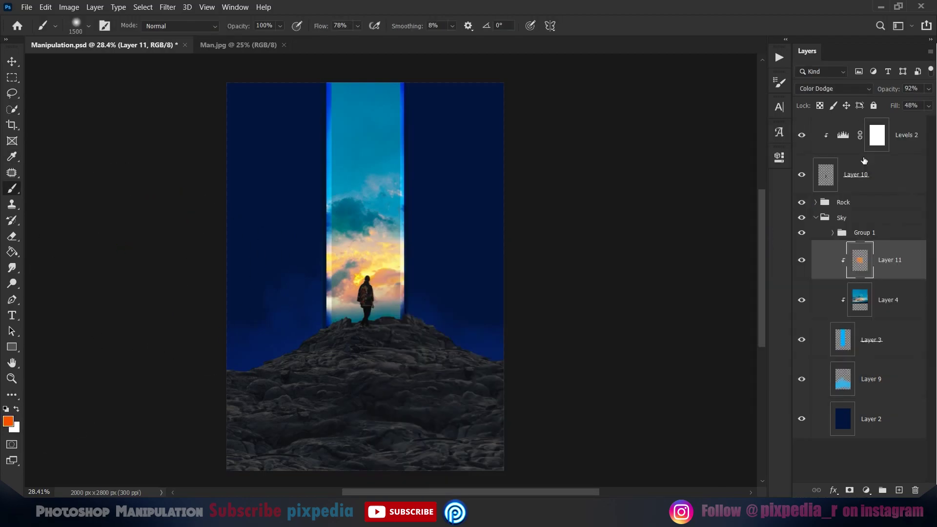
# Step: Set the glow layer to Linear Dodge (Add) blending with 38% fill
pyautogui.moveTo(891, 110); pyautogui.dragTo(890, 110)
pyautogui.click(836, 89)
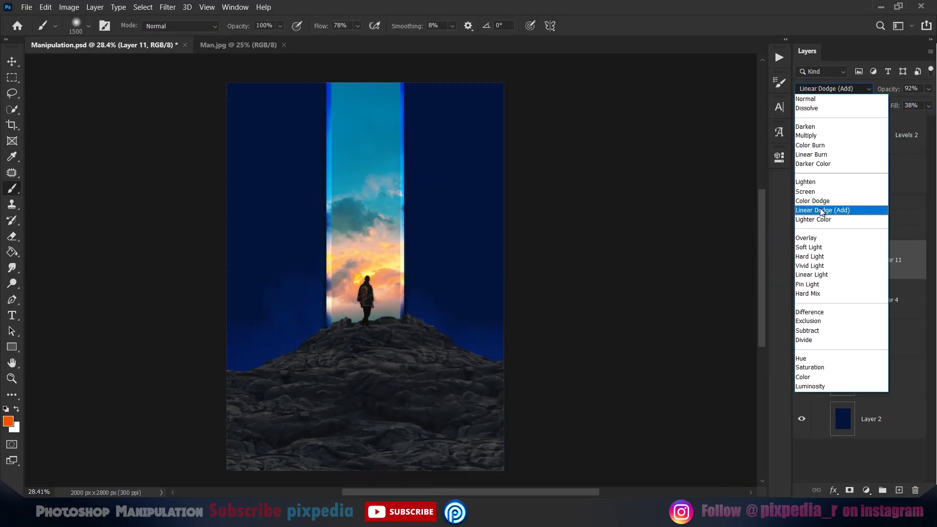
pyautogui.click(823, 210)
pyautogui.press('v')
pyautogui.scroll(-1, 408, 236)
pyautogui.scroll(1, 405, 237)
pyautogui.scroll(-1, 403, 237)
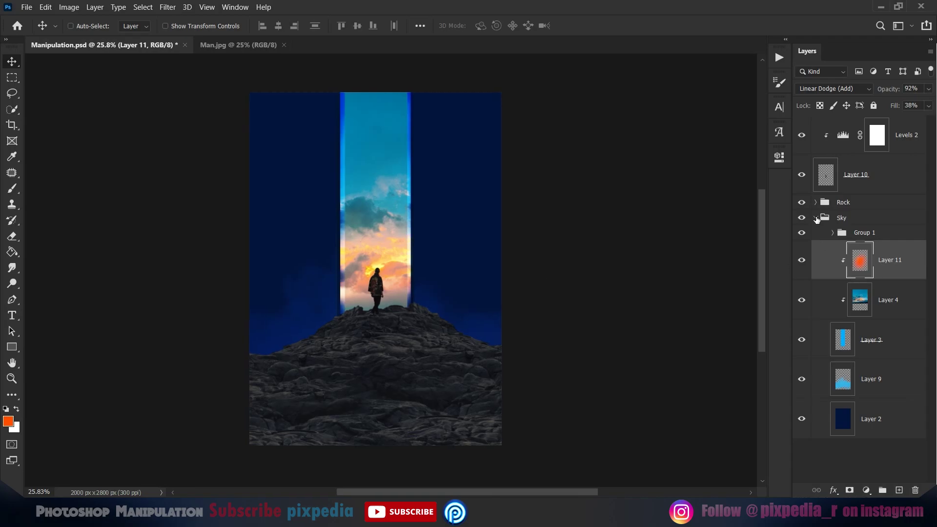
# Step: Add a Color Balance adjustment above Levels 1 in the Rock group and shift the midtones +15 toward blue
pyautogui.click(816, 217)
pyautogui.click(815, 202)
pyautogui.click(893, 229)
pyautogui.click(866, 490)
pyautogui.click(854, 398)
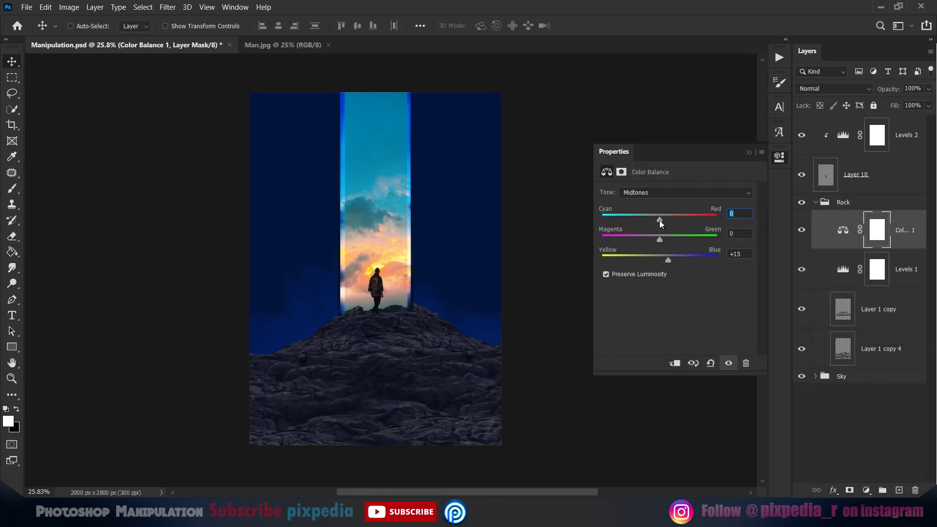
pyautogui.moveTo(660, 260); pyautogui.dragTo(666, 259)
# Step: Set the RGB output white level of the rock's Levels 1 adjustment to 98
pyautogui.click(802, 269)
pyautogui.click(802, 269)
pyautogui.doubleClick(844, 269)
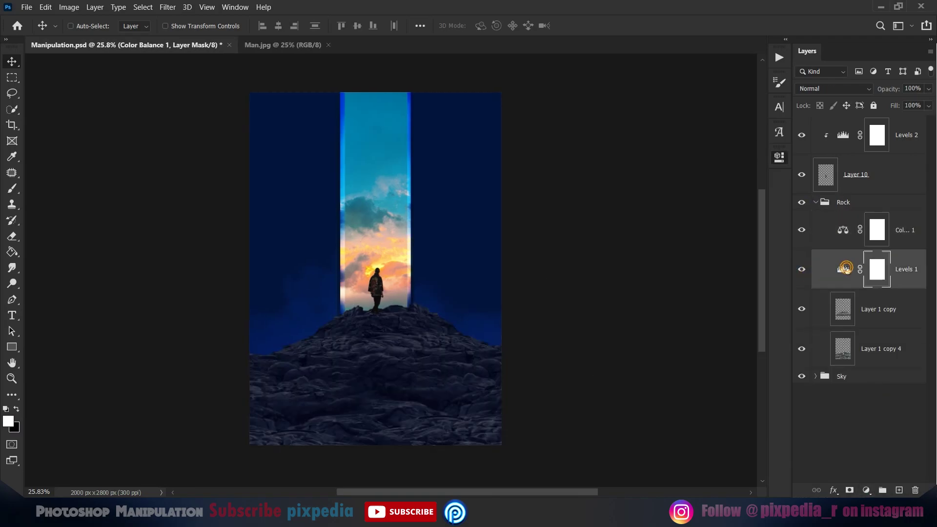
pyautogui.click(639, 214)
pyautogui.click(624, 253)
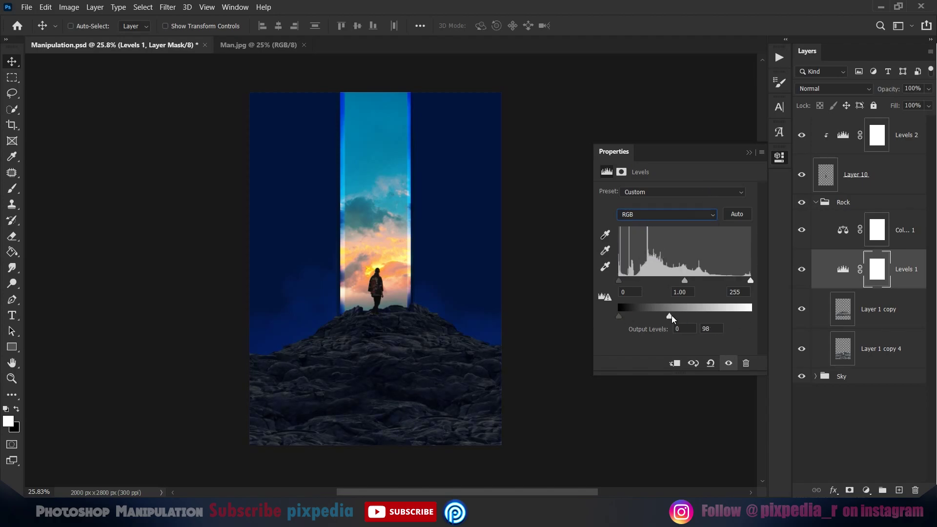
pyautogui.click(749, 152)
# Step: Add an Exposure adjustment at the top of the Rock group and raise its exposure strongly
pyautogui.click(893, 229)
pyautogui.click(866, 490)
pyautogui.click(861, 347)
pyautogui.moveTo(685, 229); pyautogui.dragTo(725, 230)
pyautogui.click(749, 152)
# Step: Restrict the Exposure adjustment to the brighter underlying tones with Blend If and invert its mask to black
pyautogui.click(833, 490)
pyautogui.click(846, 376)
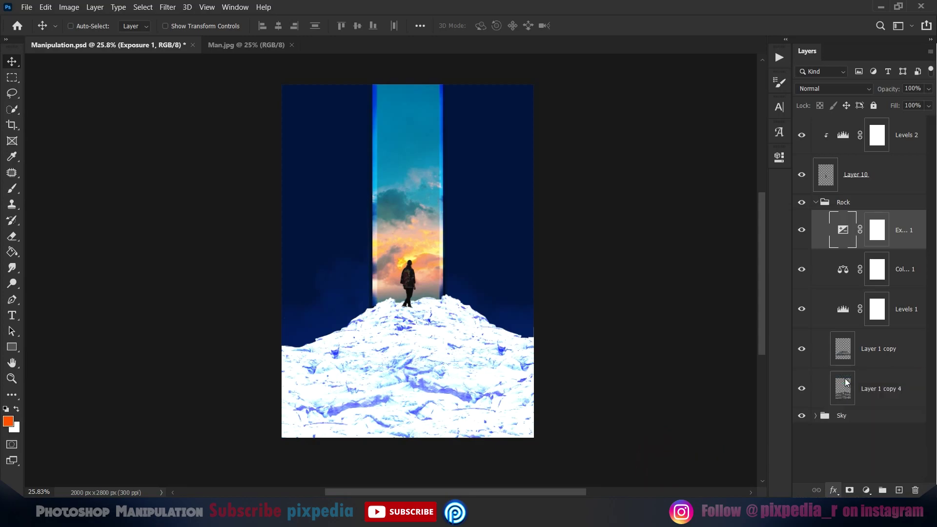
pyautogui.moveTo(384, 241); pyautogui.dragTo(247, 242)
pyautogui.moveTo(589, 365); pyautogui.dragTo(632, 368)
pyautogui.click(832, 151)
pyautogui.click(876, 231)
pyautogui.hotkey('ctrl', 'i')
# Step: Paint white on the Exposure mask with a soft low-flow brush to highlight the rock edges around the hilltop
pyautogui.moveTo(282, 303); pyautogui.dragTo(384, 304)
pyautogui.scroll(18, 384, 303)
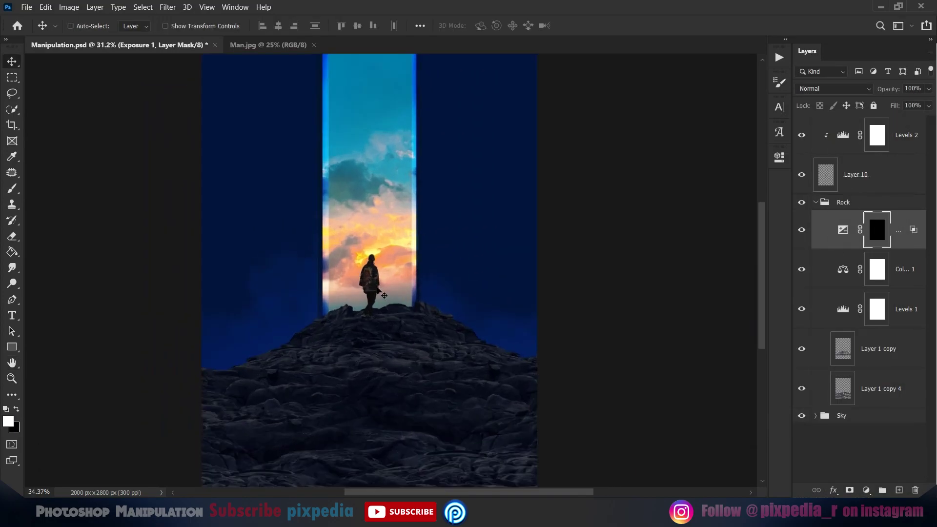
pyautogui.click(16, 189)
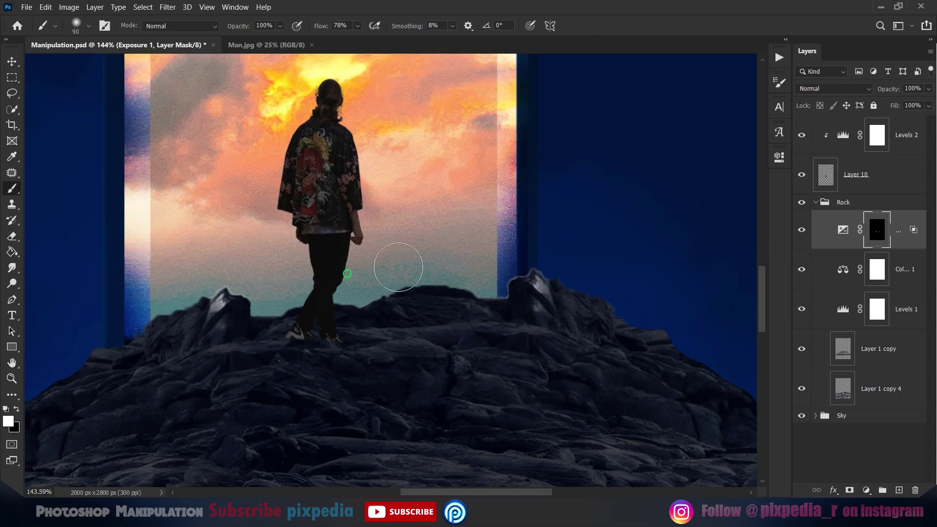
pyautogui.moveTo(316, 39); pyautogui.dragTo(294, 54)
pyautogui.moveTo(442, 351); pyautogui.dragTo(530, 373)
pyautogui.scroll(-3, 530, 373)
pyautogui.moveTo(529, 373); pyautogui.dragTo(414, 290)
pyautogui.moveTo(320, 359); pyautogui.dragTo(429, 356)
pyautogui.hotkey('ctrl', 'z')
# Step: Brighten the upper slopes of the hill by painting the Exposure mask with a larger brush at 5% flow
pyautogui.press(']')
pyautogui.press(']')
pyautogui.press(']')
pyautogui.press(']')
pyautogui.press(']')
pyautogui.press(']')
pyautogui.press(']')
pyautogui.moveTo(493, 351)
pyautogui.mouseDown()
pyautogui.moveTo(265, 383)
pyautogui.moveTo(493, 391)
pyautogui.moveTo(549, 363)
pyautogui.mouseUp()
pyautogui.scroll(-5, 464, 383)
pyautogui.moveTo(157, 382); pyautogui.dragTo(111, 374)
pyautogui.moveTo(477, 274); pyautogui.dragTo(407, 273)
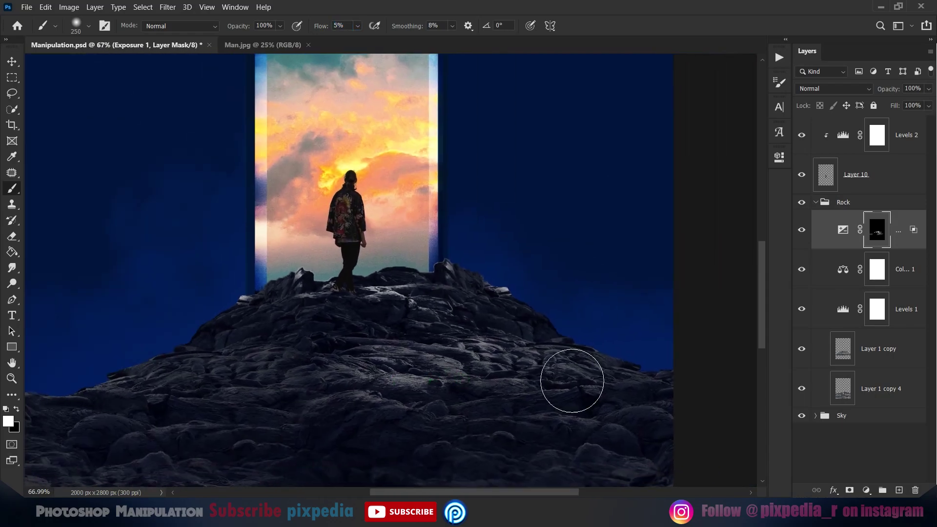
pyautogui.scroll(-11, 353, 350)
pyautogui.moveTo(380, 349); pyautogui.dragTo(416, 347)
pyautogui.scroll(2, 418, 348)
pyautogui.press('v')
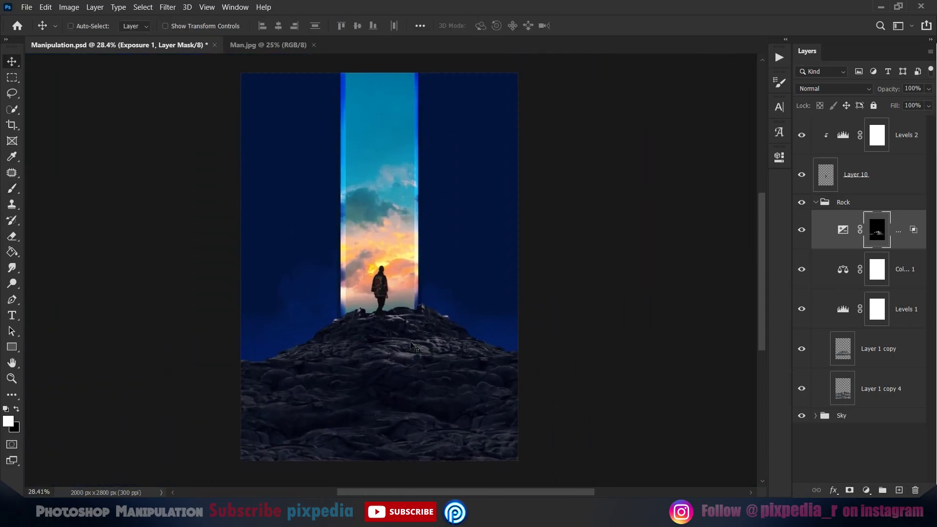
# Step: Add a layer directly above the navy background in the Sky group and fill it with a darker navy
pyautogui.click(816, 416)
pyautogui.scroll(-1, 888, 437)
pyautogui.scroll(-2, 887, 438)
pyautogui.click(892, 459)
pyautogui.click(13, 189)
pyautogui.click(8, 421)
pyautogui.moveTo(767, 251); pyautogui.dragTo(774, 223)
pyautogui.moveTo(731, 288); pyautogui.dragTo(741, 301)
pyautogui.click(869, 165)
pyautogui.click(12, 252)
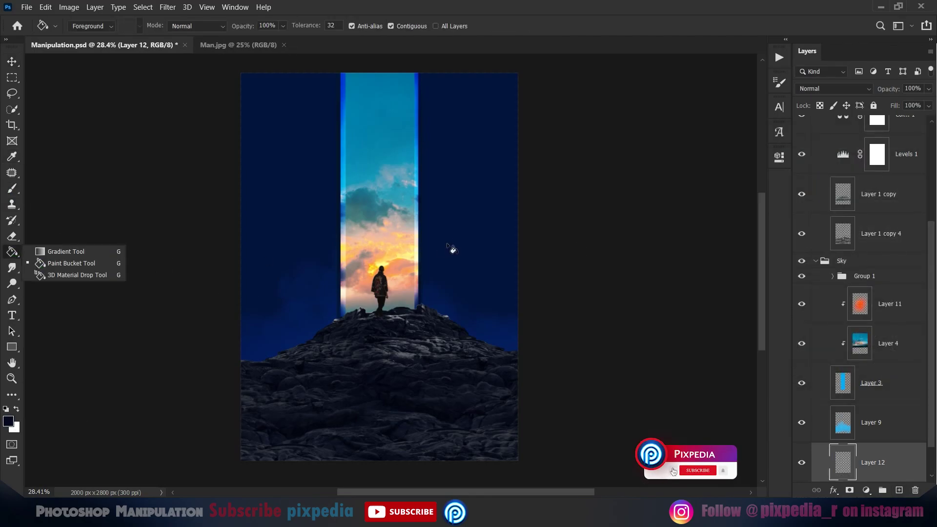
pyautogui.click(443, 251)
pyautogui.click(13, 63)
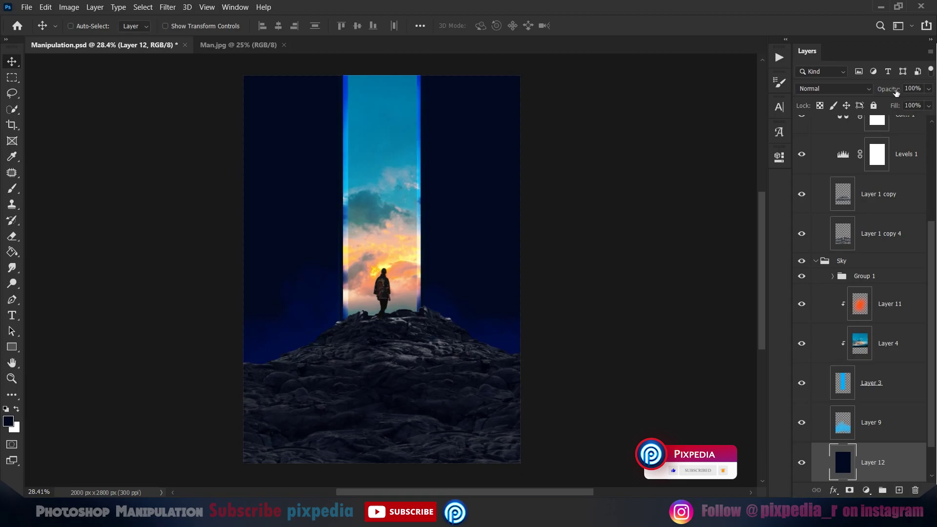
# Step: Change the blue smoke layer to Linear Dodge (Add) blending with 49% fill
pyautogui.click(830, 422)
pyautogui.click(849, 91)
pyautogui.click(821, 210)
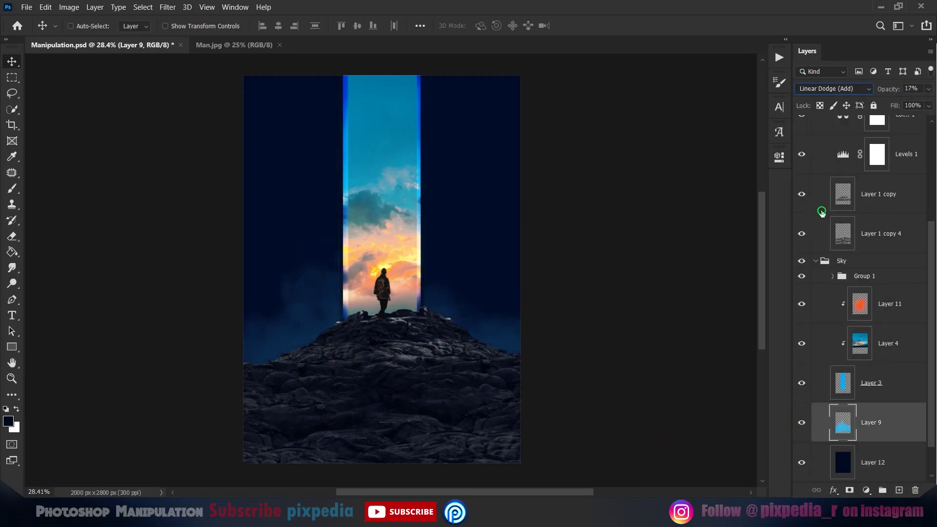
pyautogui.scroll(-4, 474, 323)
pyautogui.moveTo(896, 106); pyautogui.dragTo(862, 132)
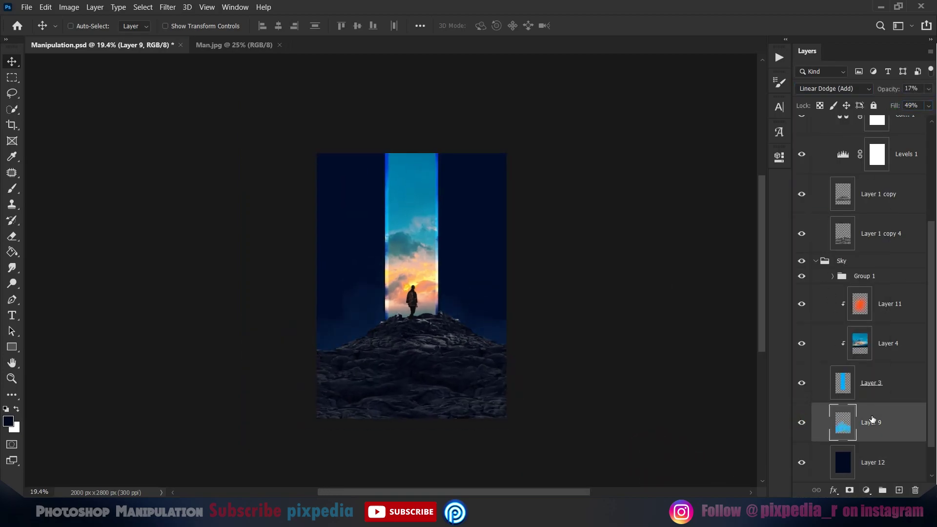
# Step: Add a layer above the blue smoke and paint a soft light-blue glow behind the man at 5% flow
pyautogui.click(899, 490)
pyautogui.click(14, 191)
pyautogui.click(10, 421)
pyautogui.click(676, 167)
pyautogui.moveTo(766, 225); pyautogui.dragTo(767, 233)
pyautogui.click(874, 160)
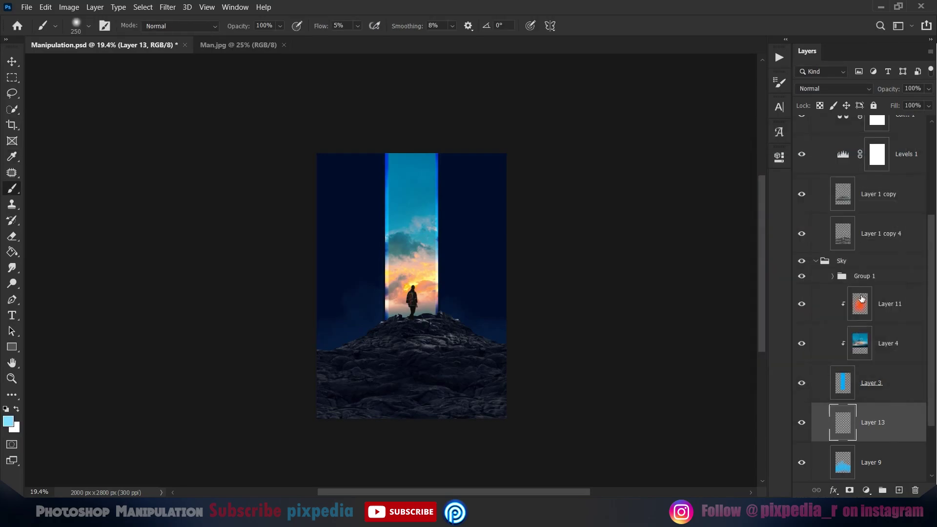
pyautogui.hotkey('ctrl', 'z')
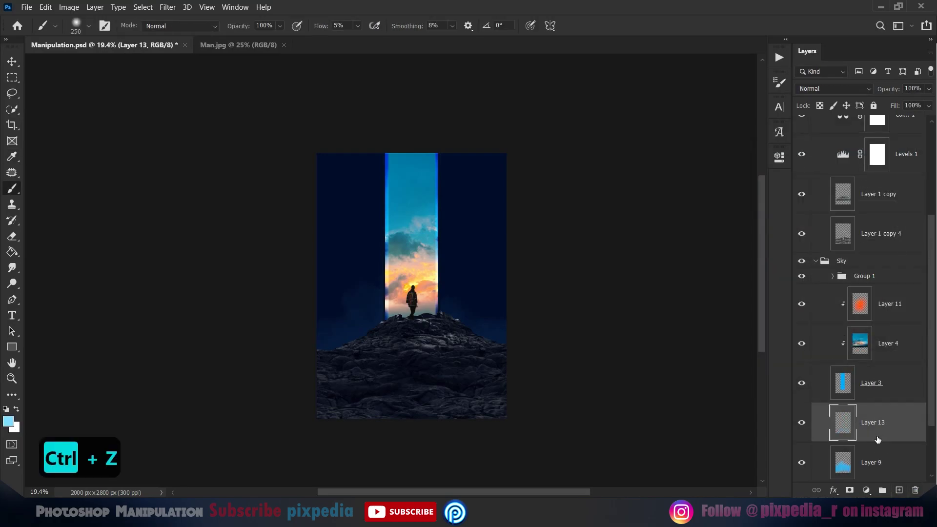
pyautogui.press(']')
pyautogui.click(409, 297)
pyautogui.click(414, 297)
pyautogui.click(414, 298)
# Step: Blend the light-blue glow layer with Color Dodge at 51% fill and place it above the orange layer
pyautogui.click(12, 62)
pyautogui.click(825, 89)
pyautogui.click(813, 201)
pyautogui.scroll(4, 428, 300)
pyautogui.moveTo(428, 299); pyautogui.dragTo(421, 290)
pyautogui.click(928, 106)
pyautogui.moveTo(929, 120)
pyautogui.mouseDown()
pyautogui.moveTo(880, 132)
pyautogui.moveTo(901, 133)
pyautogui.mouseUp()
# Step: Soften the glow around the man by erasing with a 700 px eraser at 26% flow
pyautogui.press('g')
pyautogui.press('e')
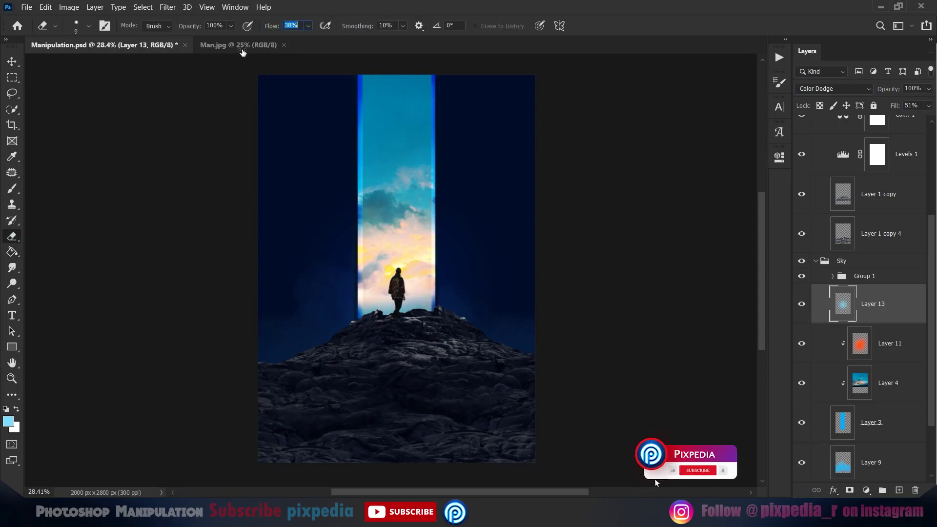
pyautogui.press(']')
pyautogui.press(']')
pyautogui.press(']')
pyautogui.press(']')
pyautogui.press(']')
pyautogui.press(']')
pyautogui.press(']')
pyautogui.rightClick(397, 269)
pyautogui.moveTo(501, 294); pyautogui.dragTo(450, 299)
pyautogui.click(402, 217)
pyautogui.press(']')
pyautogui.press(']')
pyautogui.press(']')
pyautogui.press(']')
pyautogui.press(']')
pyautogui.click(396, 264)
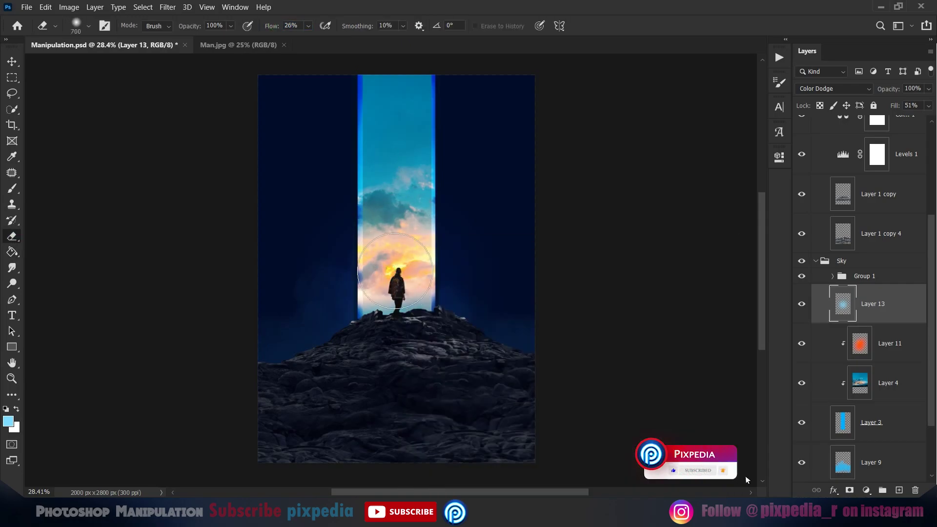
# Step: Collapse the Sky and Rock groups and group the man layer with its Levels adjustment as "Man"
pyautogui.click(11, 61)
pyautogui.scroll(-2, 395, 328)
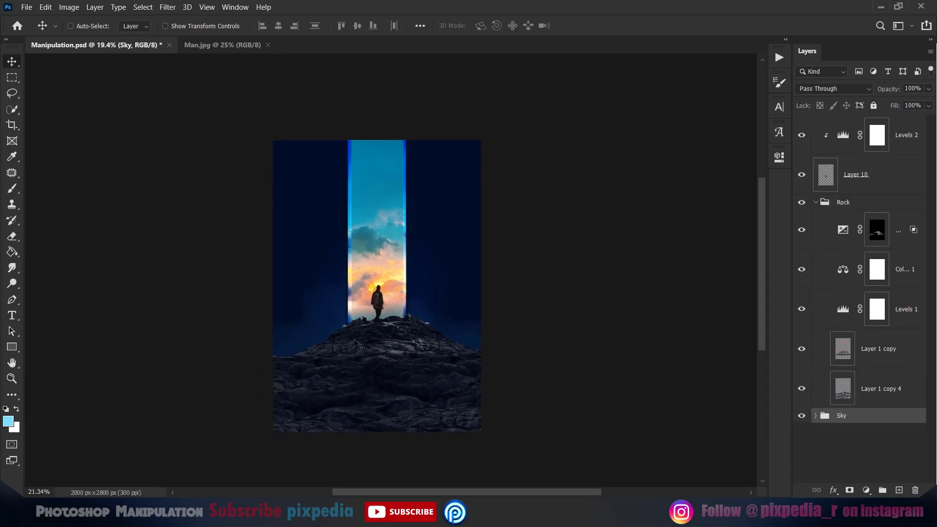
pyautogui.scroll(3, 354, 341)
pyautogui.click(816, 202)
pyautogui.click(889, 171)
pyautogui.keyDown('shift'); pyautogui.click(903, 137); pyautogui.keyUp('shift')
pyautogui.click(882, 490)
pyautogui.doubleClick(853, 122)
pyautogui.write('Man')
pyautogui.press('Return')
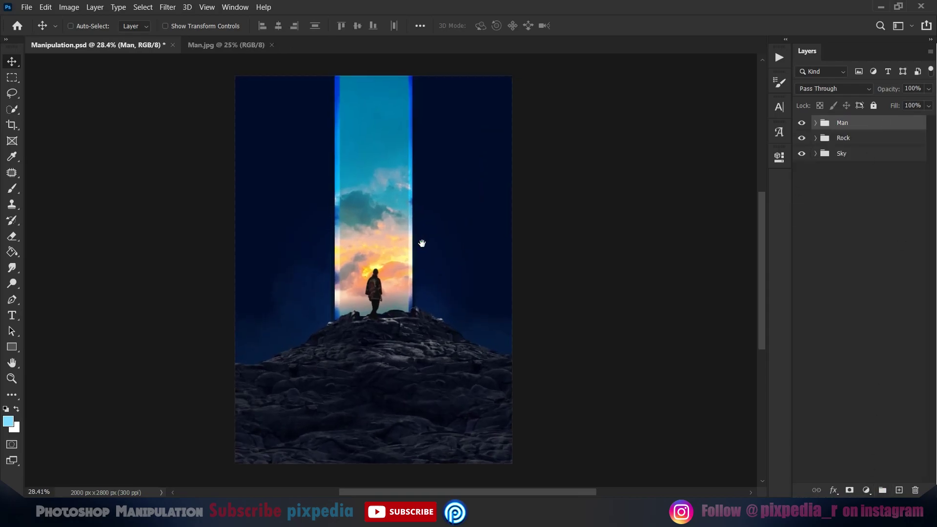
# Step: Add a darkening Levels adjustment above Color Balance in the Rock group, invert its mask, and paint white over the lower rocks at 15% flow
pyautogui.click(814, 137)
pyautogui.click(877, 206)
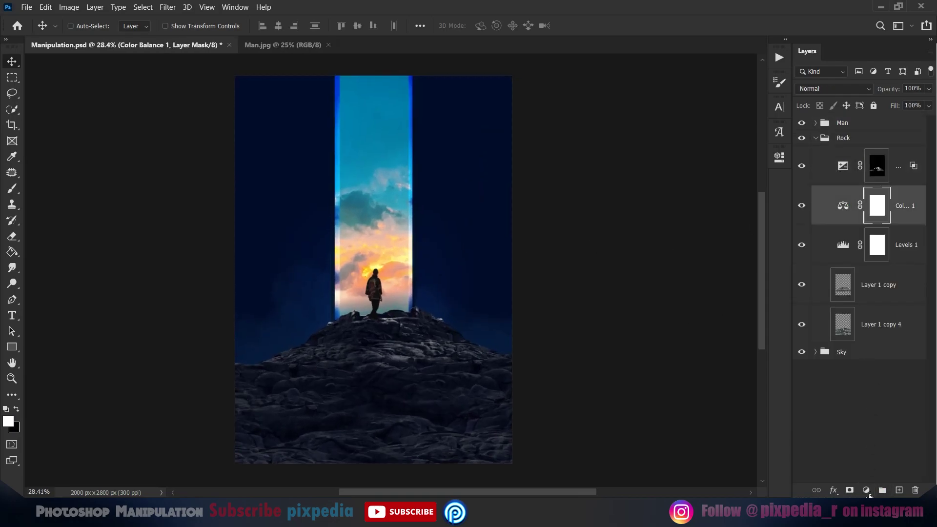
pyautogui.moveTo(750, 317); pyautogui.dragTo(710, 317)
pyautogui.click(749, 153)
pyautogui.hotkey('ctrl', 'i')
pyautogui.click(10, 189)
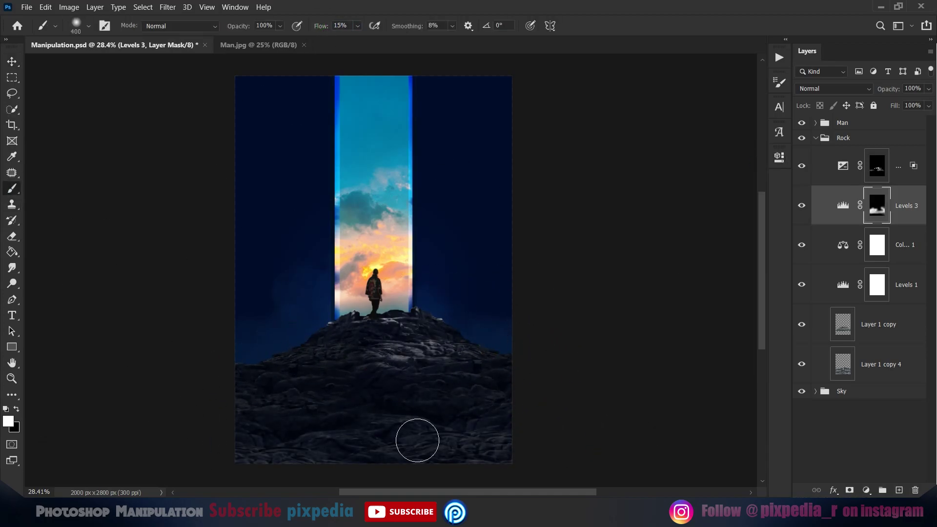
pyautogui.hotkey('ctrl', '-')
pyautogui.press('v')
pyautogui.hotkey('ctrl', '0')
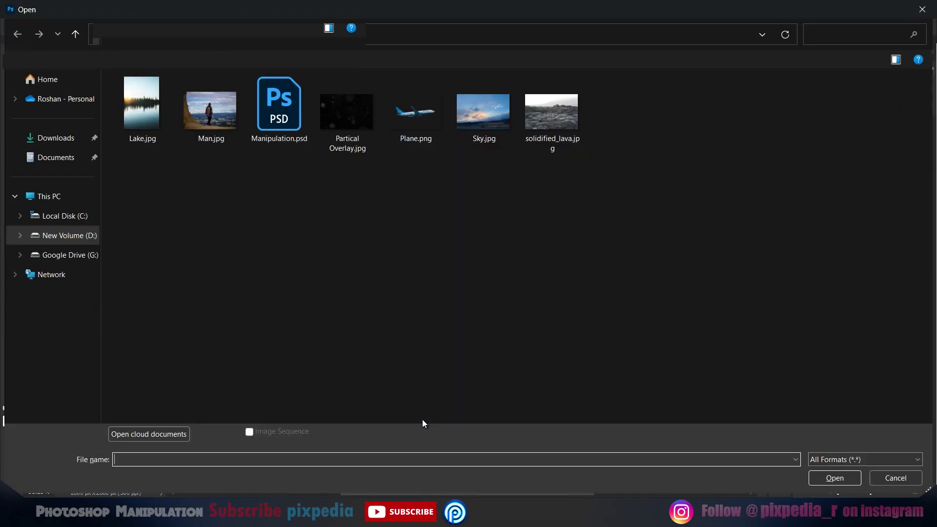
# Step: Open Plane.png, copy the whole image and return to Manipulation.psd
pyautogui.doubleClick(413, 122)
pyautogui.hotkey('ctrl', 'a')
pyautogui.hotkey('ctrl', 'c')
pyautogui.hotkey('ctrl', 'Tab')
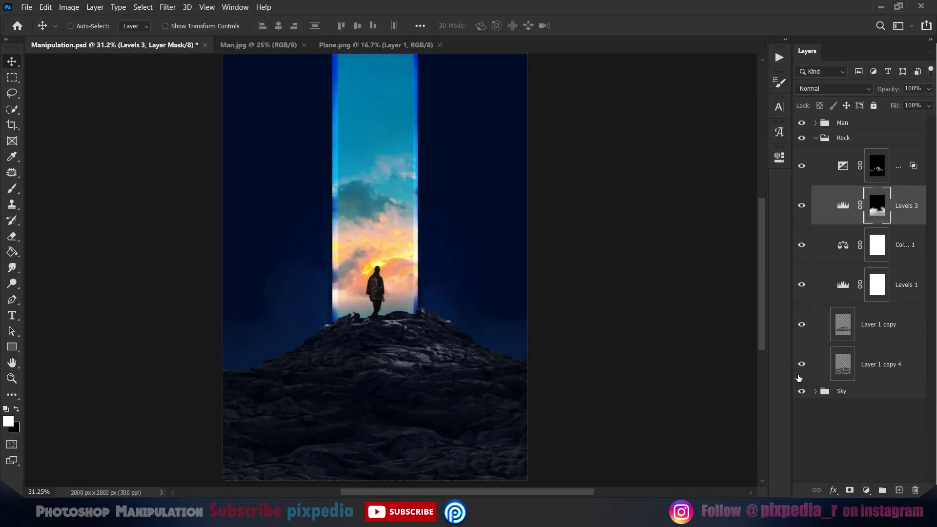
# Step: Paste the plane, scale it down inside the blue sky opening above the clouds, and place it beneath the glow layer
pyautogui.hotkey('ctrl', 'v')
pyautogui.hotkey('ctrl', 't')
pyautogui.moveTo(222, 267); pyautogui.dragTo(523, 268)
pyautogui.moveTo(570, 267); pyautogui.dragTo(382, 168)
pyautogui.moveTo(430, 152); pyautogui.dragTo(411, 159)
pyautogui.press('Return')
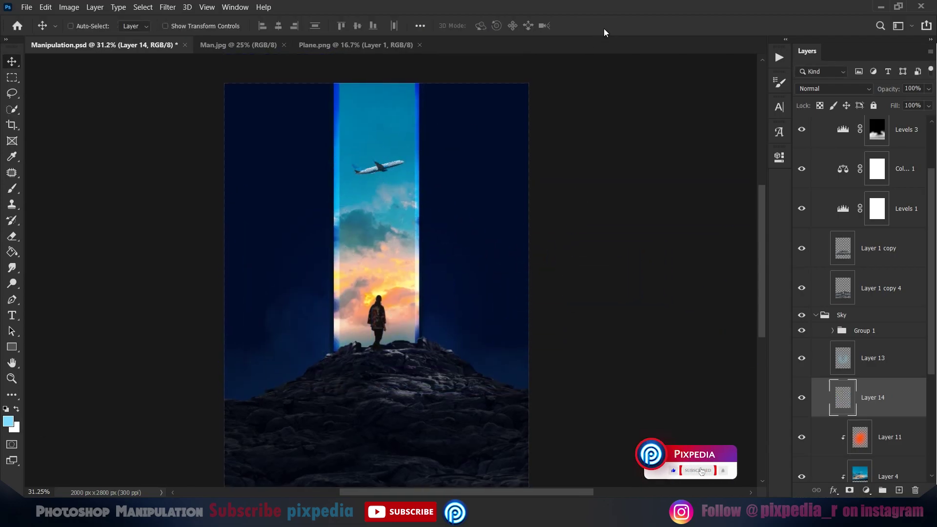
pyautogui.hotkey('ctrl', 'h')
pyautogui.hotkey('ctrl', 'h')
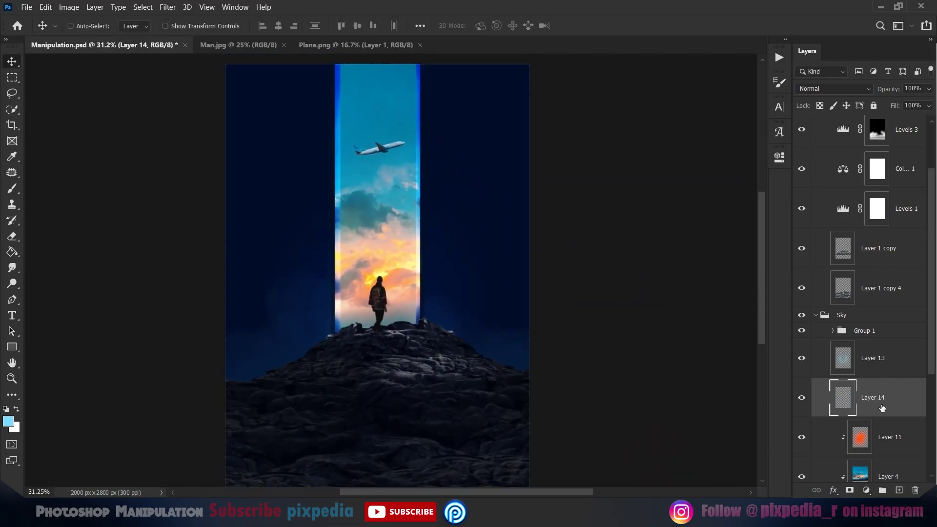
# Step: Name the layer "Plane" and clip a Levels adjustment to it with output levels of 13 and 83
pyautogui.click(866, 490)
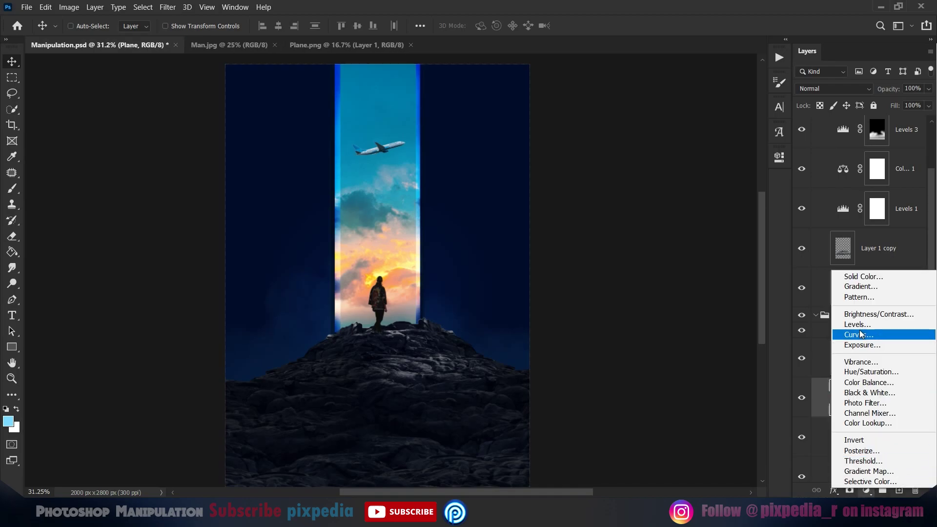
pyautogui.click(849, 328)
pyautogui.hotkey('ctrl', 'alt', 'g')
pyautogui.click(666, 215)
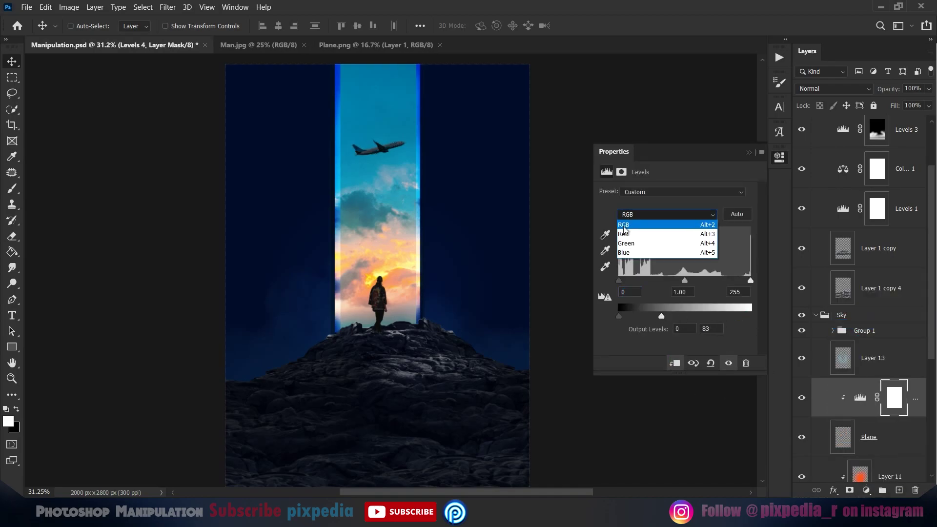
pyautogui.click(634, 244)
pyautogui.moveTo(619, 316); pyautogui.dragTo(636, 321)
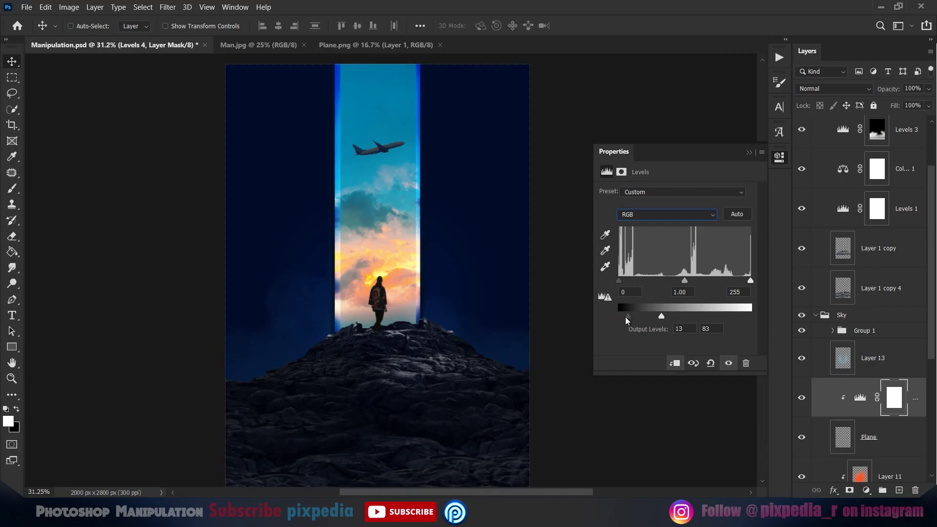
# Step: Group the plane layer with its Levels adjustment as "Plane", placing the group above the Sky group
pyautogui.click(749, 153)
pyautogui.click(878, 436)
pyautogui.keyDown('shift'); pyautogui.click(833, 390); pyautogui.keyUp('shift')
pyautogui.hotkey('ctrl', 'g')
pyautogui.click(816, 314)
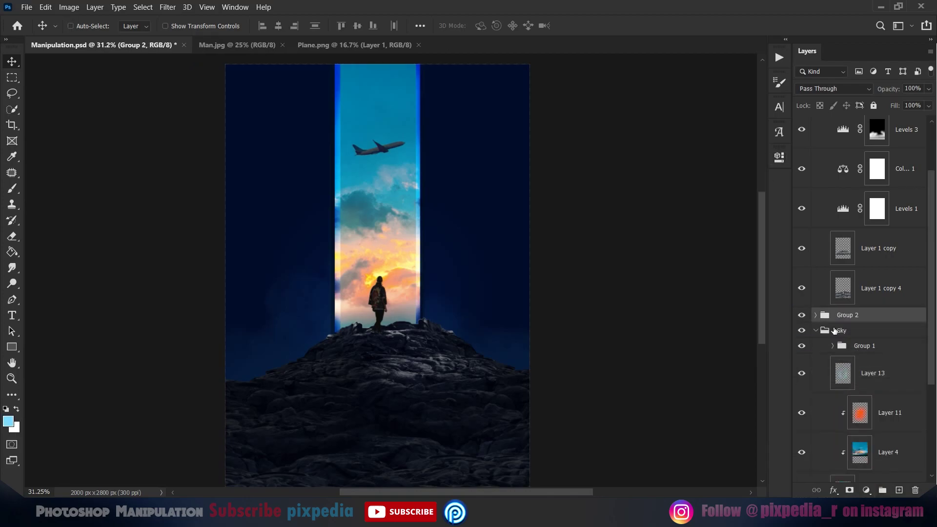
pyautogui.click(816, 391)
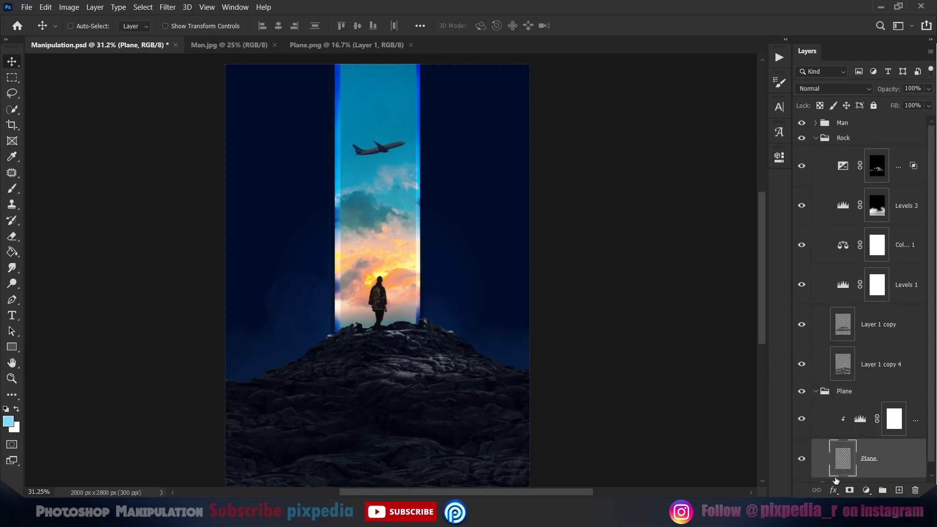
# Step: Give the plane an orange Inner Bevel directed Down, with 1000% depth, 2 px size and 10 px soften
pyautogui.doubleClick(898, 458)
pyautogui.hotkey('ctrl', '=')
pyautogui.hotkey('ctrl', '=')
pyautogui.hotkey('ctrl', '=')
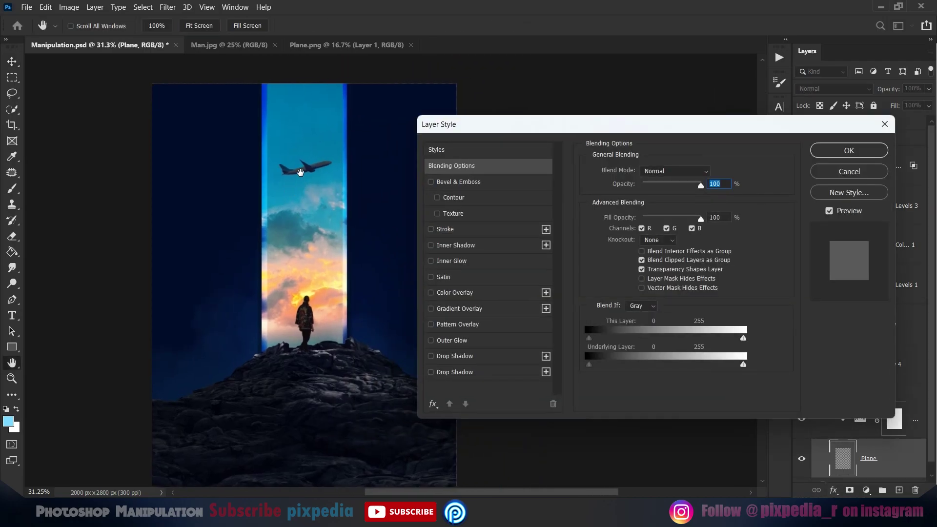
pyautogui.hotkey('ctrl', '=')
pyautogui.hotkey('ctrl', '=')
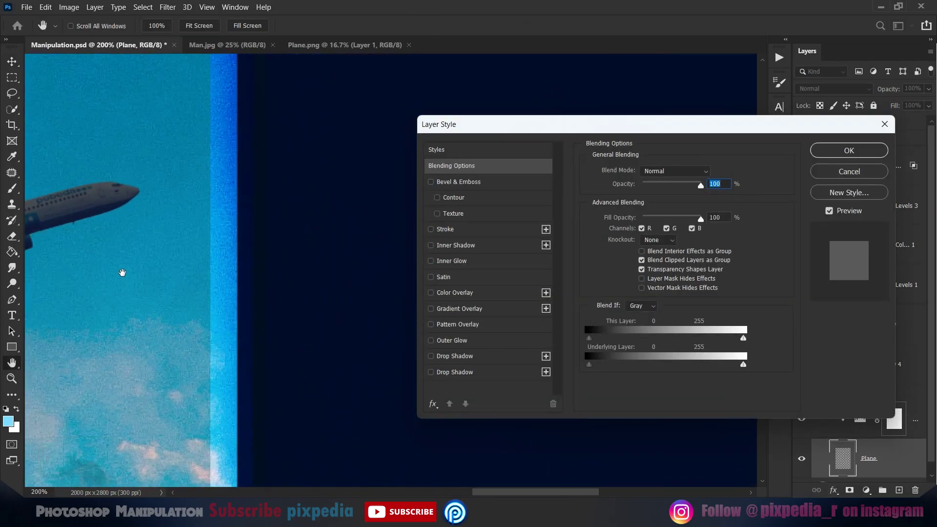
pyautogui.click(444, 183)
pyautogui.click(666, 209)
pyautogui.click(717, 332)
pyautogui.click(762, 179)
pyautogui.click(893, 165)
pyautogui.moveTo(642, 198); pyautogui.dragTo(695, 199)
pyautogui.moveTo(647, 223); pyautogui.dragTo(668, 238)
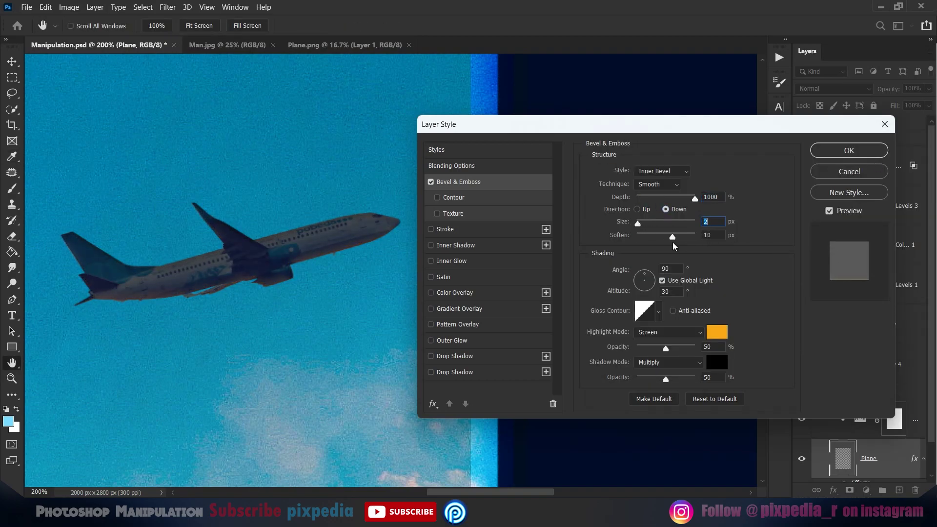
# Step: Add a light-orange Inner Shadow to the plane with 51% opacity, 0 px distance, 20% choke and 3 px size
pyautogui.click(431, 244)
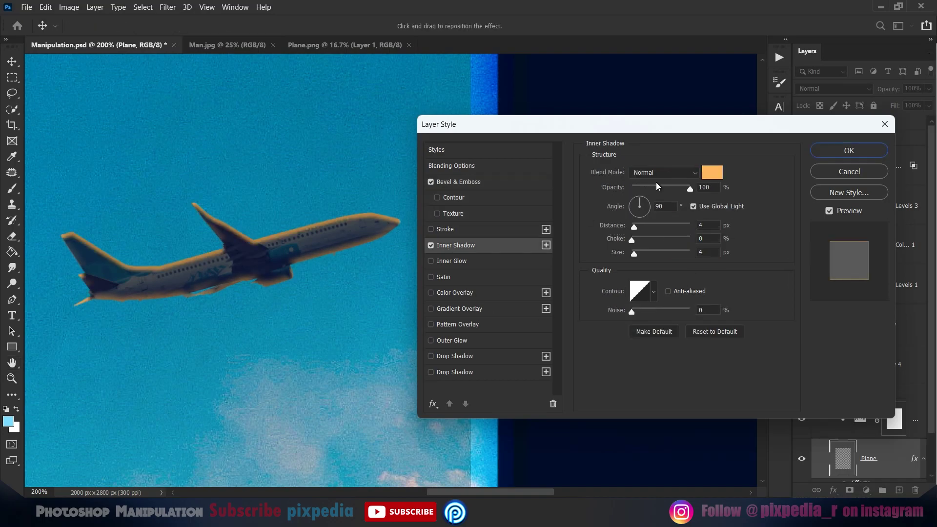
pyautogui.moveTo(637, 242); pyautogui.dragTo(641, 240)
pyautogui.moveTo(634, 254)
pyautogui.mouseDown()
pyautogui.moveTo(664, 253)
pyautogui.moveTo(632, 254)
pyautogui.mouseUp()
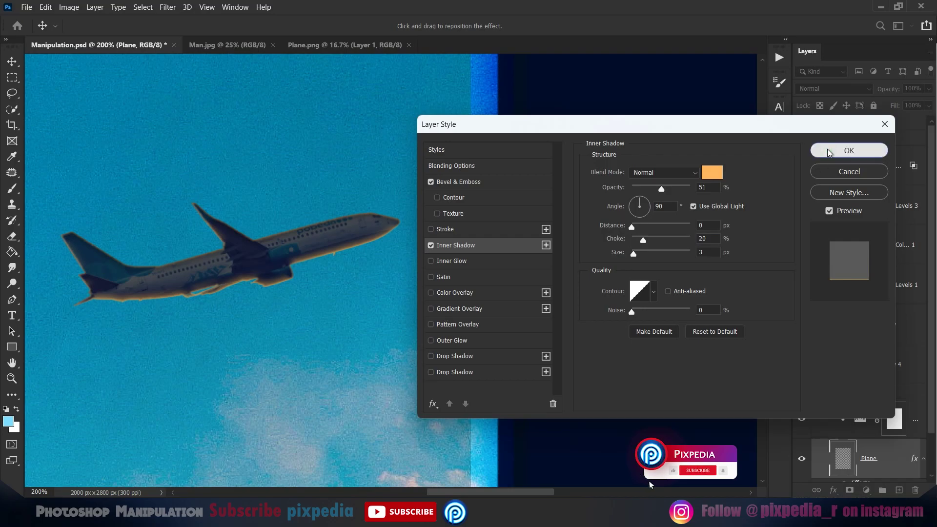
pyautogui.click(849, 150)
pyautogui.hotkey('ctrl', '0')
pyautogui.scroll(9, 330, 274)
pyautogui.scroll(-6, 330, 274)
pyautogui.moveTo(334, 344); pyautogui.dragTo(340, 265)
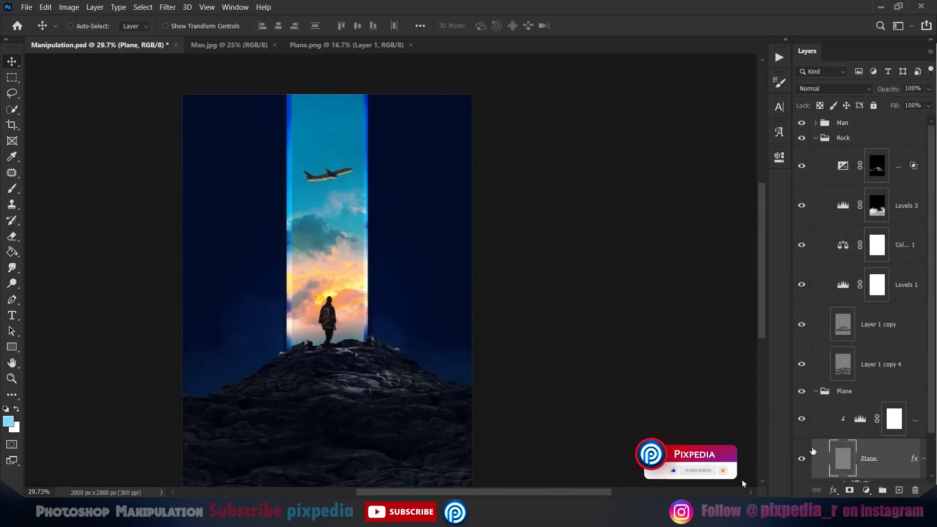
# Step: Collapse the Rock, Plane and Sky groups and select the Man group
pyautogui.scroll(-3, 844, 429)
pyautogui.scroll(-6, 375, 307)
pyautogui.moveTo(370, 318); pyautogui.dragTo(398, 303)
pyautogui.scroll(6, 371, 303)
pyautogui.click(815, 346)
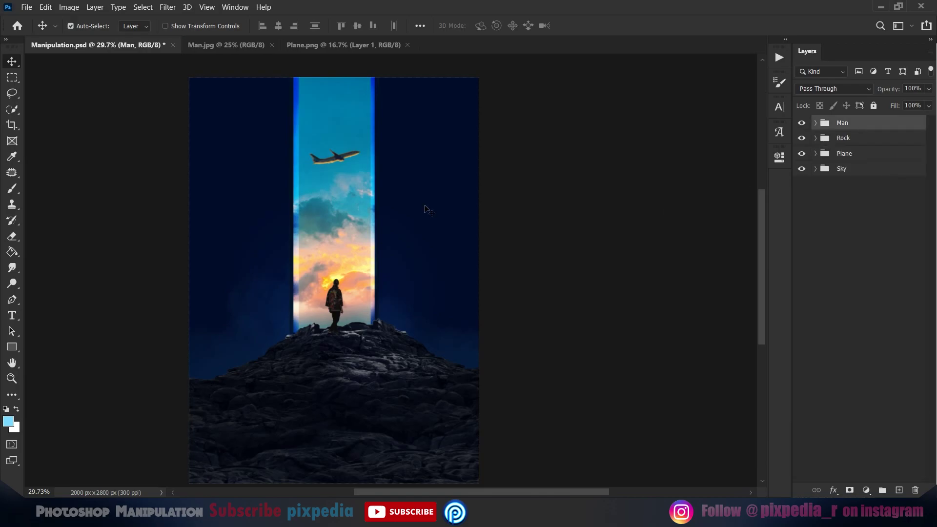
# Step: Open Partical Overlay.jpg and copy the whole image
pyautogui.hotkey('ctrl', 'o')
pyautogui.doubleClick(346, 112)
pyautogui.hotkey('ctrl', 'a')
pyautogui.hotkey('ctrl', 'c')
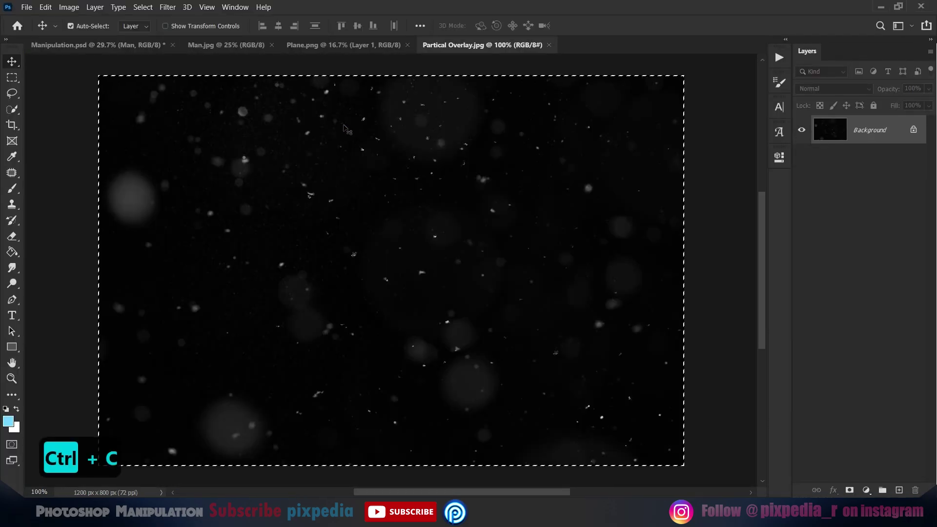
# Step: Paste the particle overlay into Manipulation.psd, then rotate and scale it to cover the whole canvas
pyautogui.hotkey('ctrl', 'Tab')
pyautogui.hotkey('ctrl', 'v')
pyautogui.hotkey('ctrl', 't')
pyautogui.moveTo(418, 334); pyautogui.dragTo(479, 490)
pyautogui.press('Return')
# Step: Set the particle overlay to Screen blending at 86% opacity and place it between the Plane and Sky groups
pyautogui.click(834, 88)
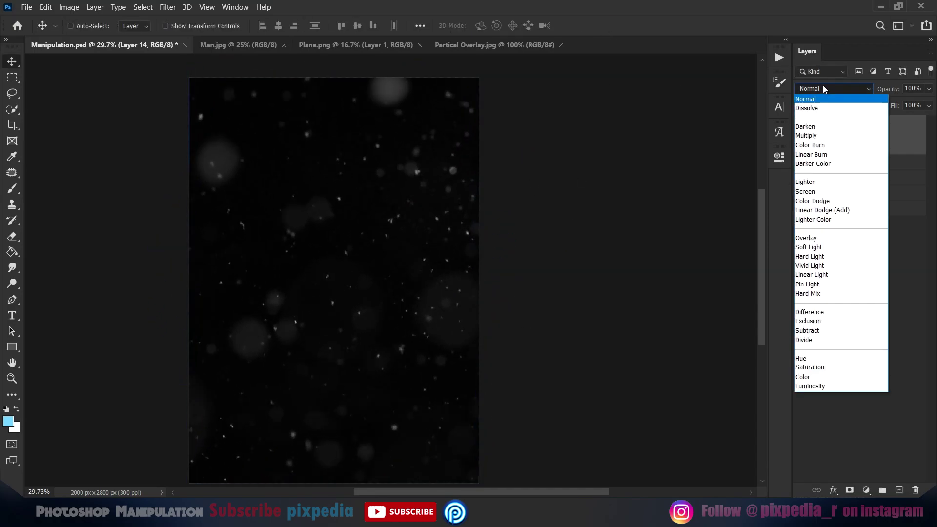
pyautogui.click(832, 197)
pyautogui.scroll(-1, 337, 258)
pyautogui.moveTo(855, 135); pyautogui.dragTo(853, 198)
pyautogui.click(816, 209)
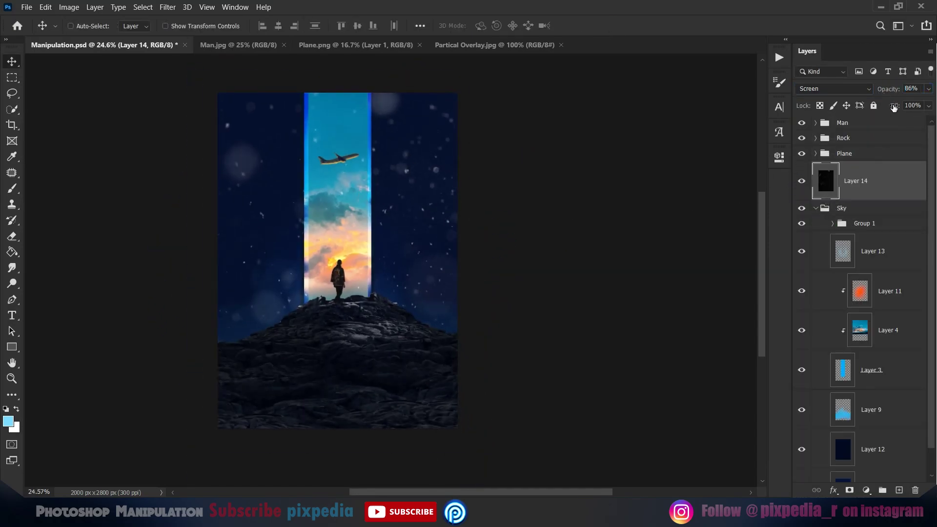
# Step: Dim the particle overlay with 73% fill and a Levels output white of 83
pyautogui.hotkey('ctrl', 'l')
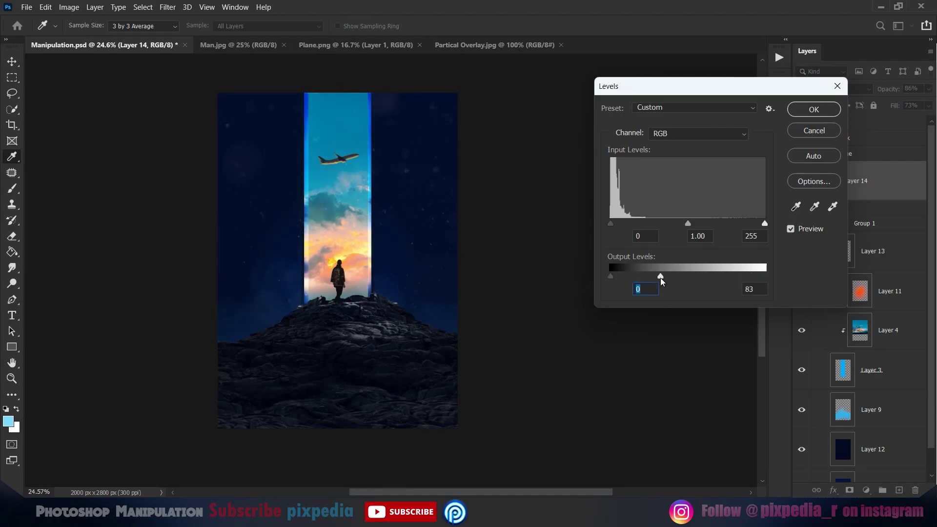
pyautogui.click(802, 112)
# Step: Add a layer directly above the dark navy fill and set up a 1500 px textured brush at 7% flow
pyautogui.scroll(-2, 858, 379)
pyautogui.click(869, 424)
pyautogui.click(898, 490)
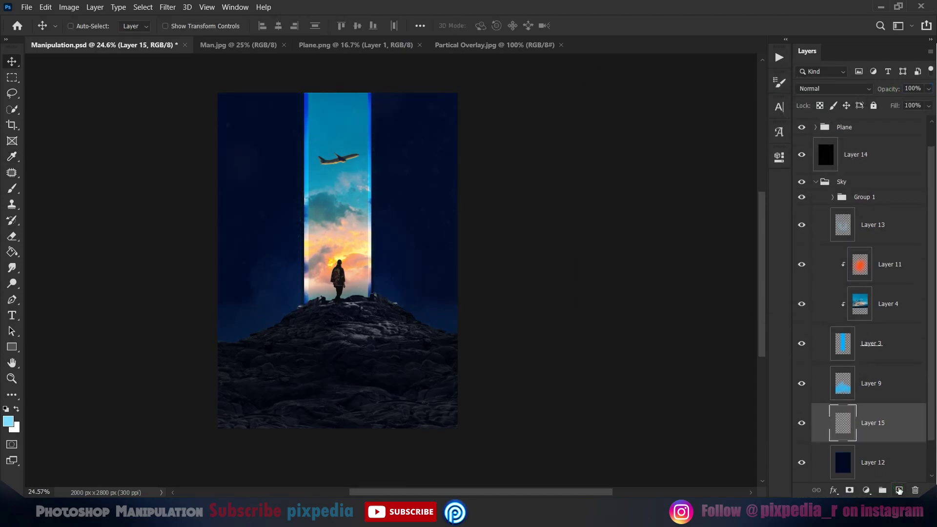
pyautogui.click(11, 189)
pyautogui.rightClick(261, 263)
pyautogui.click(412, 307)
pyautogui.click(76, 267)
pyautogui.moveTo(321, 25); pyautogui.dragTo(298, 45)
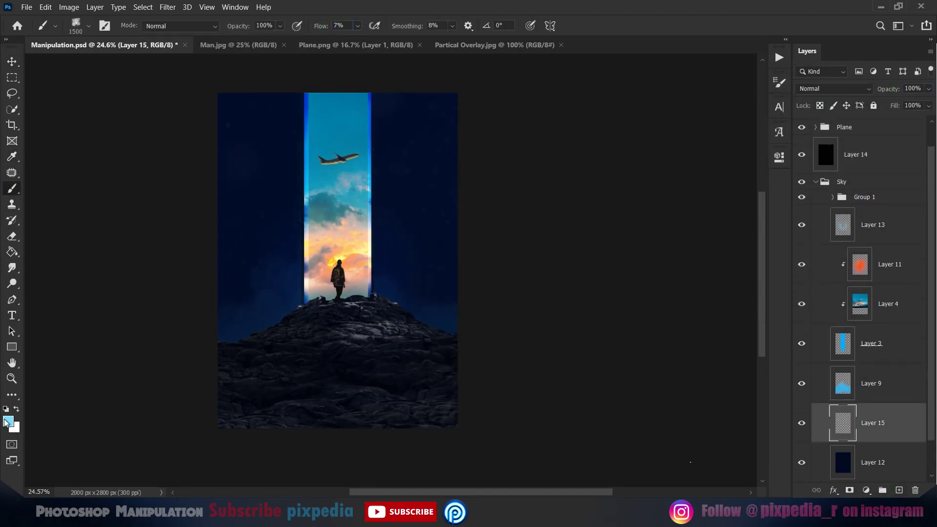
# Step: Choose a very dark navy and paint it over the background beside the sky opening
pyautogui.click(5, 422)
pyautogui.click(738, 295)
pyautogui.click(768, 221)
pyautogui.click(856, 164)
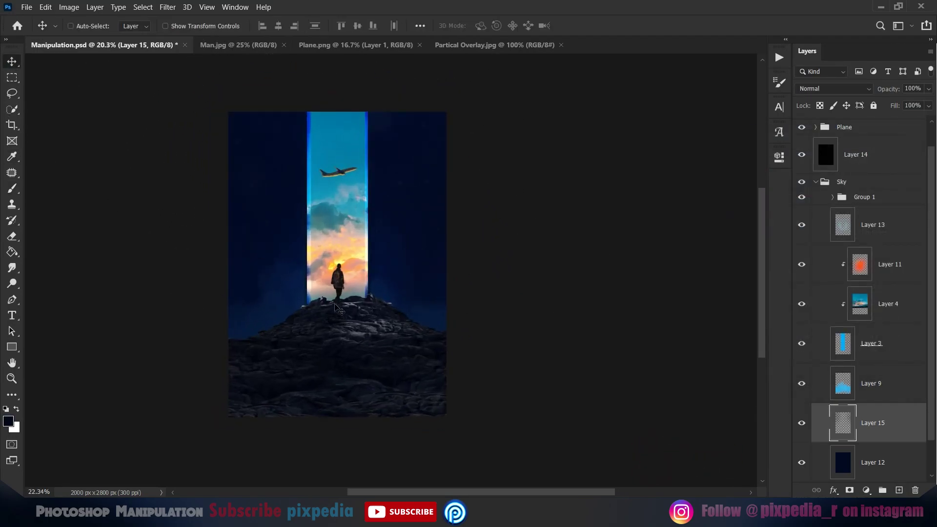
# Step: Add a layer at the top of the Man group and paint an orange glow around the man with the 600 px brush
pyautogui.click(816, 183)
pyautogui.click(815, 123)
pyautogui.click(894, 150)
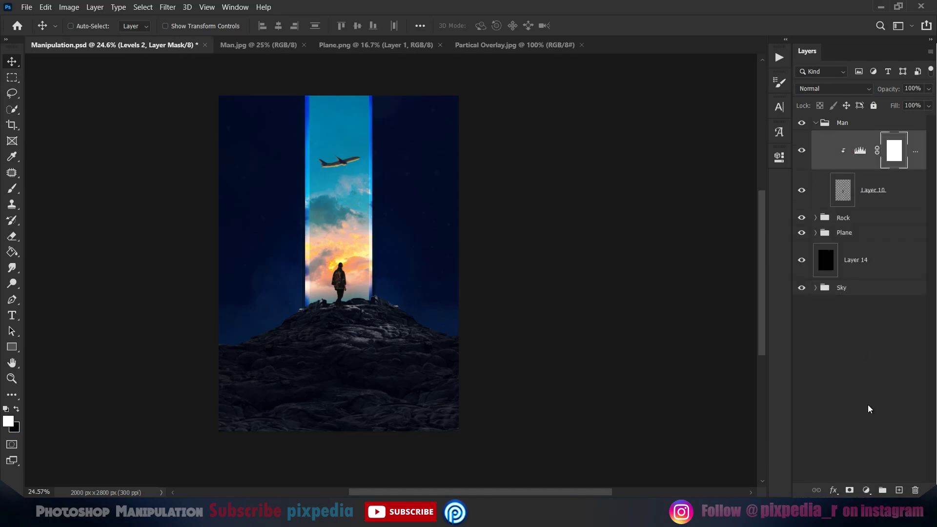
pyautogui.hotkey('ctrl', 'shift', 'alt', 'n')
pyautogui.press('b')
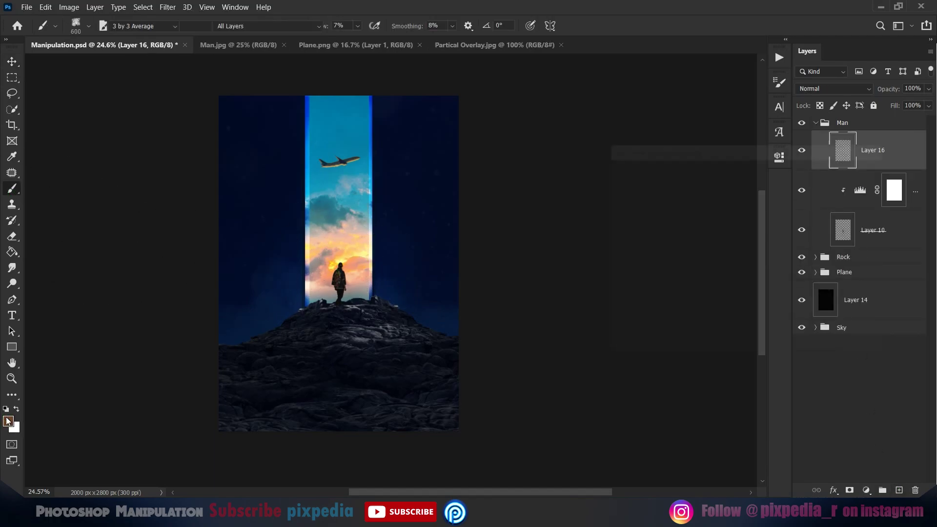
pyautogui.click(8, 421)
pyautogui.click(879, 163)
pyautogui.scroll(1, 322, 293)
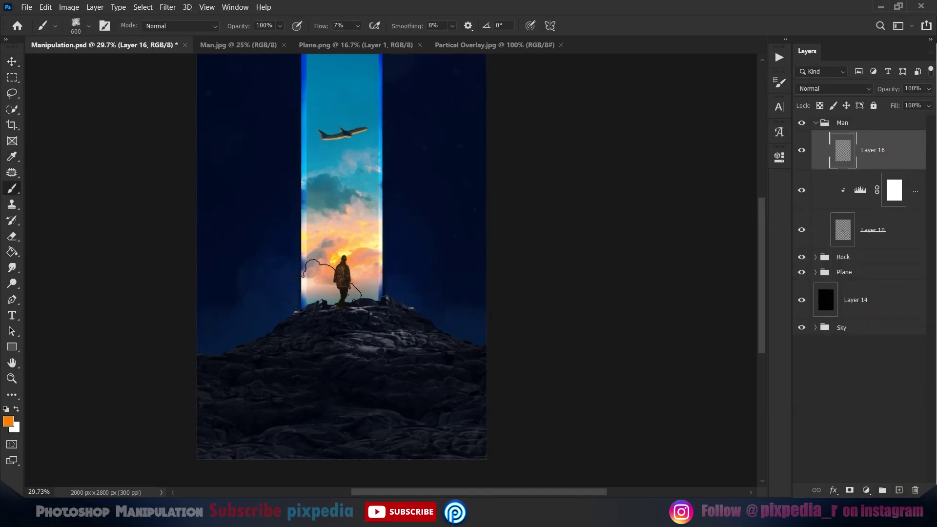
# Step: Blend the orange glow layer with Color Dodge at 73% fill
pyautogui.click(834, 89)
pyautogui.click(822, 201)
pyautogui.moveTo(894, 105); pyautogui.dragTo(880, 116)
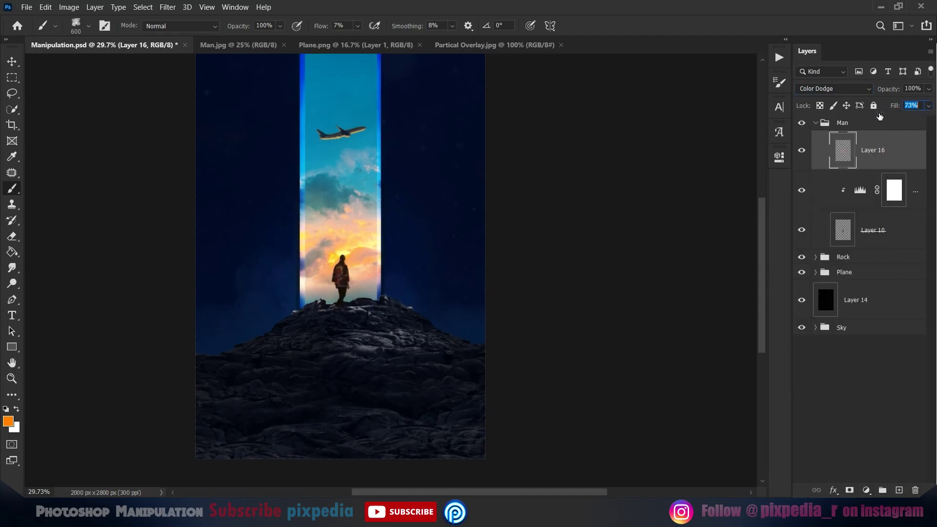
# Step: Add a layer at the top of the Rock group and try a soft 600 px orange brush stroke over the hilltop
pyautogui.scroll(-1, 385, 307)
pyautogui.hscroll(1, 391, 308)
pyautogui.click(815, 257)
pyautogui.click(874, 285)
pyautogui.hotkey('ctrl', 'shift', 'alt', 'n')
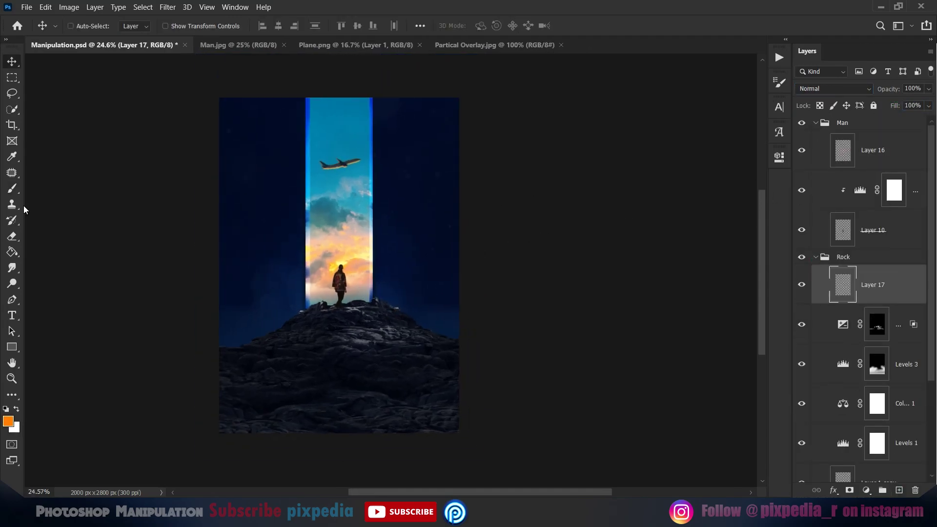
pyautogui.moveTo(326, 30); pyautogui.dragTo(358, 30)
pyautogui.moveTo(378, 293); pyautogui.dragTo(336, 316)
pyautogui.hotkey('ctrl', 'z')
pyautogui.rightClick(337, 315)
pyautogui.click(354, 319)
pyautogui.click(282, 321)
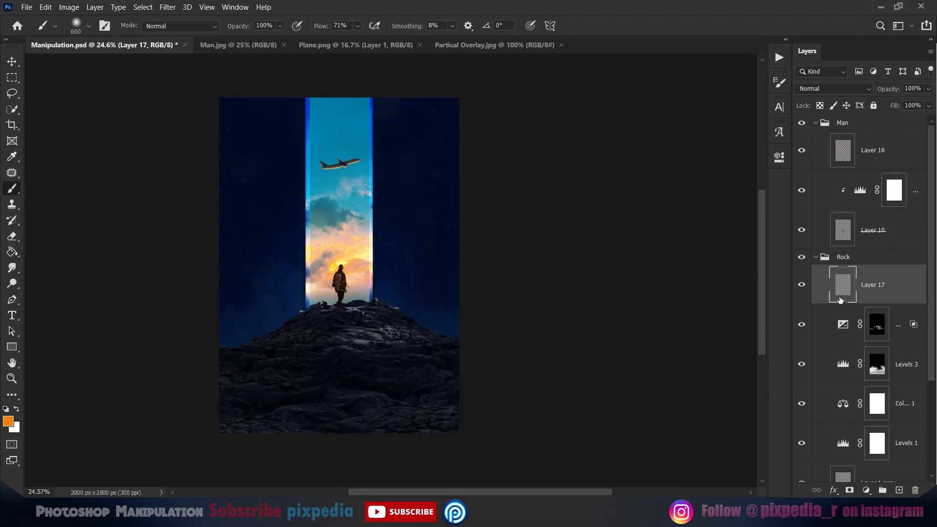
# Step: Clip the new layer to the adjustment below and paint orange over the hill at 100% flow in Normal mode
pyautogui.keyDown('alt'); pyautogui.click(842, 303); pyautogui.keyUp('alt')
pyautogui.hotkey('shift', '0')
pyautogui.moveTo(380, 373); pyautogui.dragTo(334, 356)
pyautogui.click(834, 89)
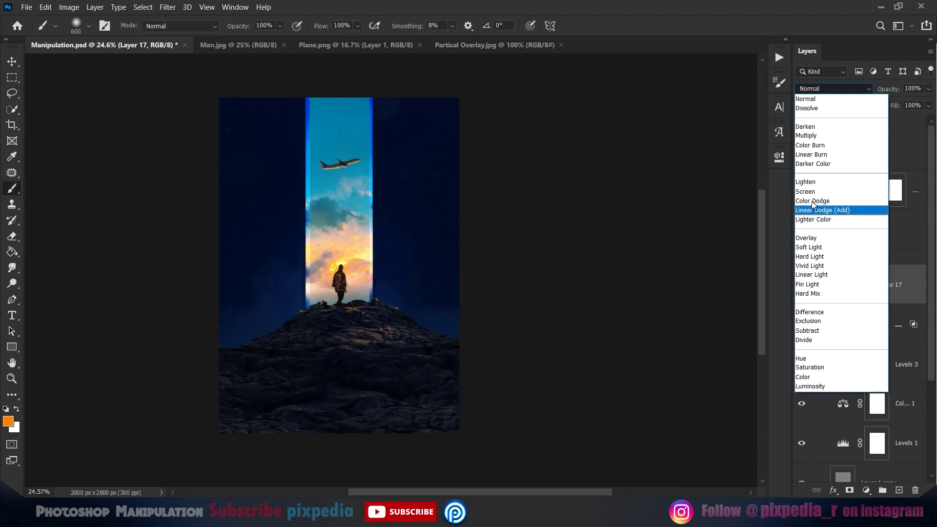
pyautogui.click(816, 99)
# Step: Release the orange layer's clipping, try it lower in the Rock group, and delete it
pyautogui.press('v')
pyautogui.keyDown('alt'); pyautogui.click(840, 304); pyautogui.keyUp('alt')
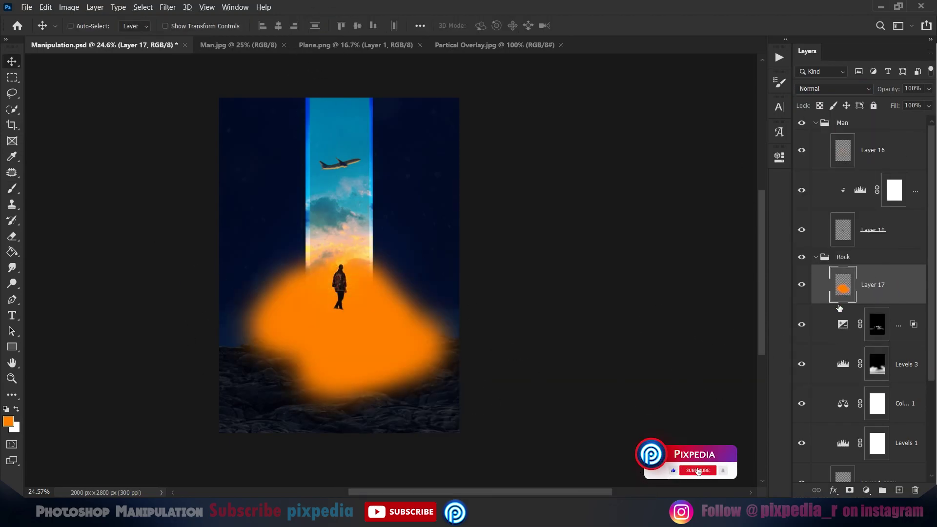
pyautogui.scroll(-2, 824, 244)
pyautogui.moveTo(822, 221); pyautogui.dragTo(840, 388)
pyautogui.keyDown('alt'); pyautogui.click(824, 387); pyautogui.keyUp('alt')
pyautogui.press('Delete')
# Step: Add a colorized Hue/Saturation adjustment at the top of the Rock group with hue 32 and saturation 100
pyautogui.click(846, 213)
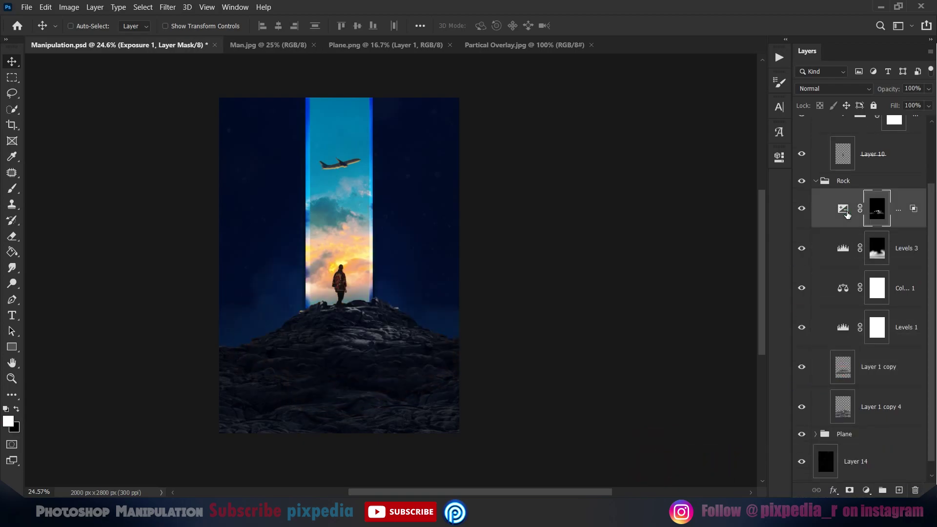
pyautogui.click(866, 491)
pyautogui.click(838, 363)
pyautogui.click(663, 303)
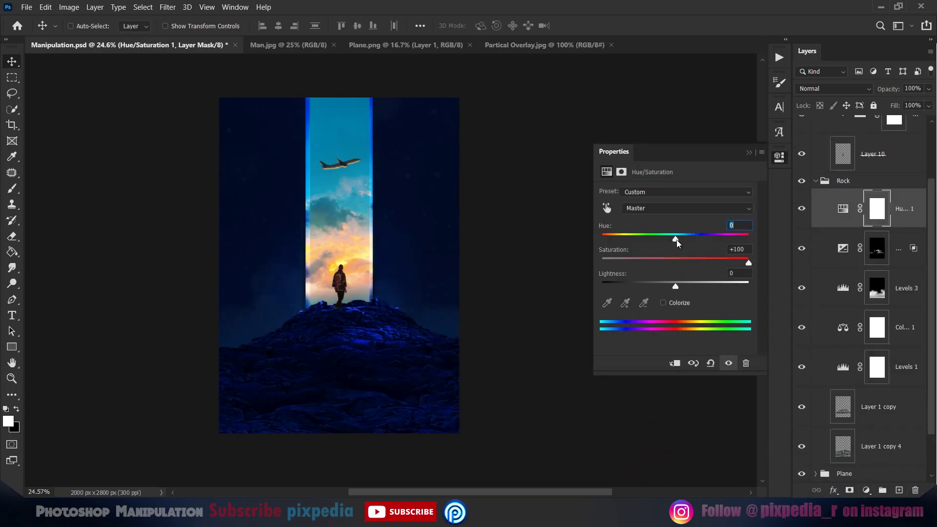
# Step: Blend the Hue/Saturation adjustment with Color Dodge and set its hue to 45 and lightness to +11
pyautogui.click(832, 89)
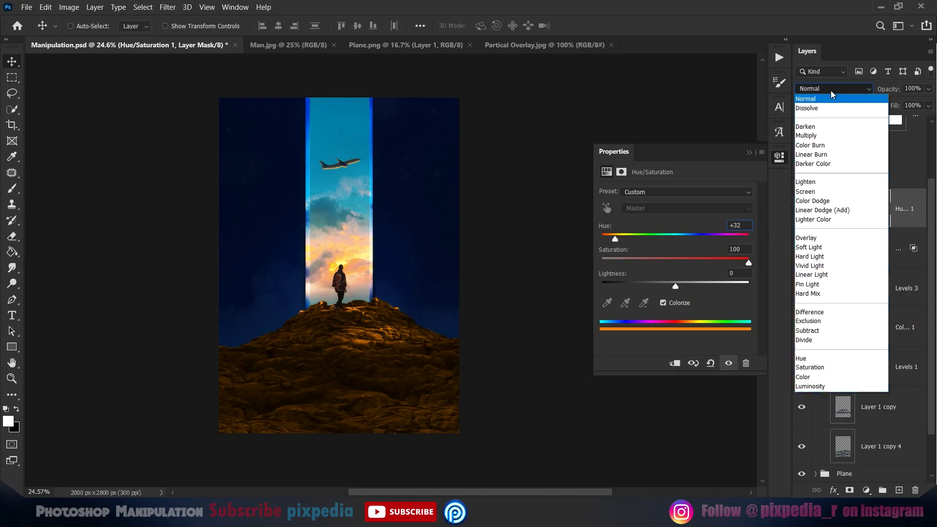
pyautogui.click(812, 201)
pyautogui.moveTo(675, 286); pyautogui.dragTo(686, 288)
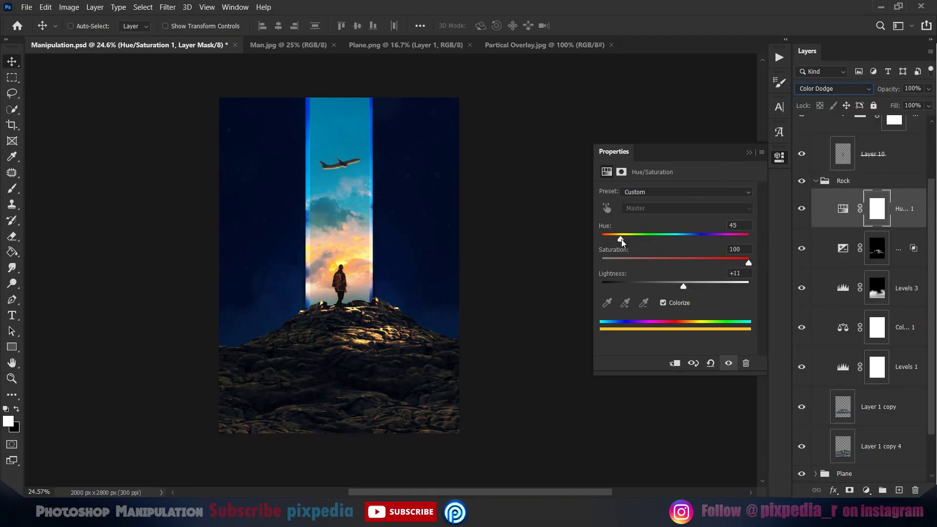
pyautogui.press('Return')
pyautogui.click(749, 153)
# Step: Invert the Hue/Saturation mask and paint white on it over the hilltop and the slope below the man
pyautogui.hotkey('ctrl', 'i')
pyautogui.press('b')
pyautogui.moveTo(357, 307); pyautogui.dragTo(304, 307)
pyautogui.press('x')
pyautogui.press('x')
pyautogui.moveTo(345, 335); pyautogui.dragTo(418, 352)
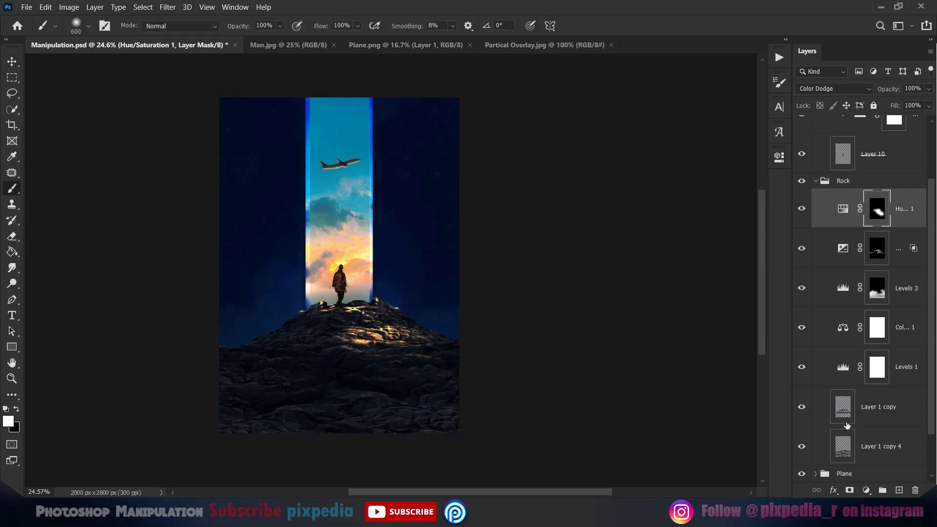
pyautogui.click(839, 422)
pyautogui.press('v')
pyautogui.scroll(-5, 335, 317)
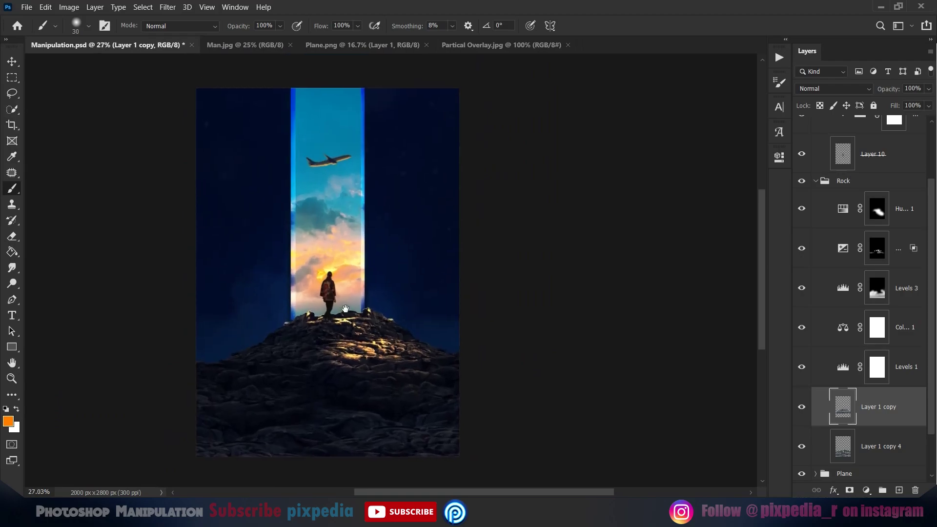
pyautogui.scroll(5, 335, 316)
# Step: Move Layer 16 out of the Man group to the top of the layer stack and label it red
pyautogui.click(877, 209)
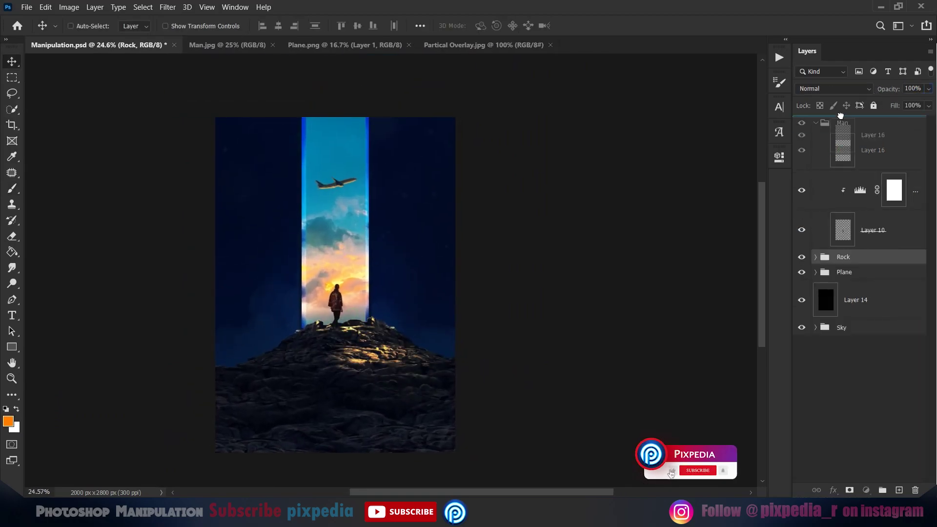
pyautogui.rightClick(859, 135)
pyautogui.click(743, 395)
# Step: Enlarge the soft brush to 1200 px and dab an orange glow over the man on Layer 16
pyautogui.click(18, 193)
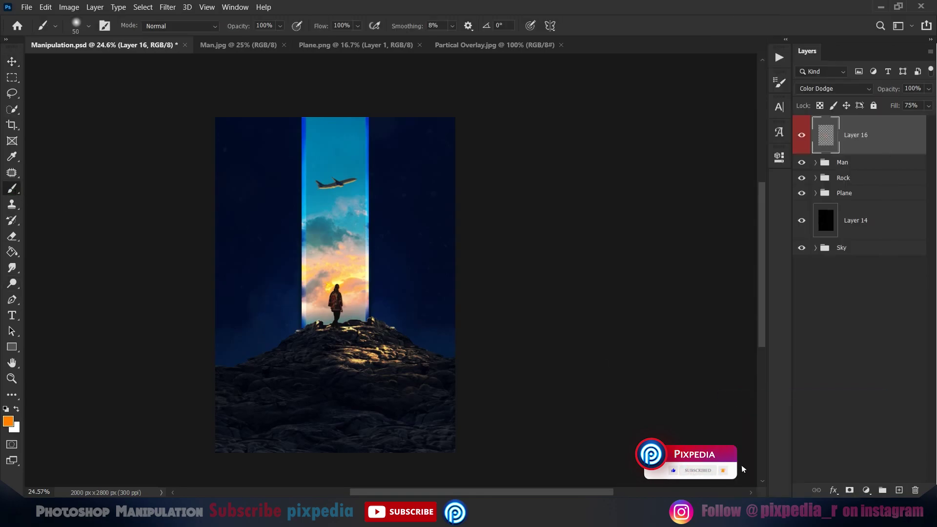
pyautogui.press(']')
pyautogui.press(']')
pyautogui.press(']')
pyautogui.press(']')
pyautogui.press(']')
pyautogui.press(']')
pyautogui.press(']')
pyautogui.press(']')
pyautogui.press(']')
pyautogui.press(']')
pyautogui.press(']')
pyautogui.press(']')
pyautogui.press(']')
pyautogui.press(']')
pyautogui.press(']')
pyautogui.press(']')
pyautogui.press(']')
pyautogui.press(']')
pyautogui.press(']')
pyautogui.press(']')
pyautogui.click(345, 289)
# Step: Set the orange glow layer to Normal blending with 36% opacity and 33% fill
pyautogui.click(834, 89)
pyautogui.moveTo(891, 106)
pyautogui.mouseDown()
pyautogui.moveTo(858, 108)
pyautogui.moveTo(914, 108)
pyautogui.moveTo(860, 90)
pyautogui.moveTo(889, 107)
pyautogui.mouseUp()
pyautogui.click(819, 100)
pyautogui.scroll(-7, 379, 295)
pyautogui.scroll(6, 363, 301)
pyautogui.moveTo(362, 275)
pyautogui.mouseDown()
pyautogui.moveTo(362, 291)
pyautogui.moveTo(361, 267)
pyautogui.mouseUp()
pyautogui.scroll(1, 374, 272)
pyautogui.press('v')
pyautogui.click(799, 139)
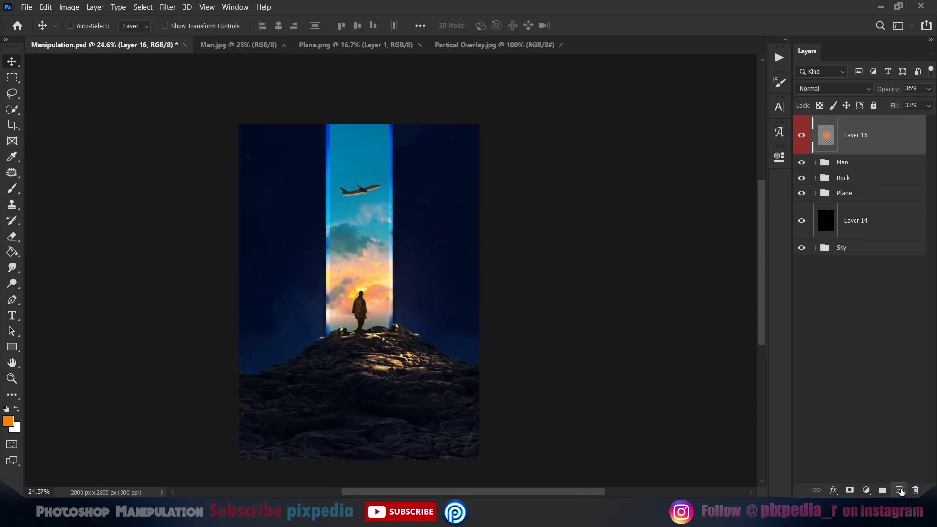
# Step: Add a layer on top and paint a cyan-blue glow beside the man with the soft 1200 px brush
pyautogui.click(899, 490)
pyautogui.press('b')
pyautogui.click(8, 421)
pyautogui.click(764, 238)
pyautogui.click(874, 159)
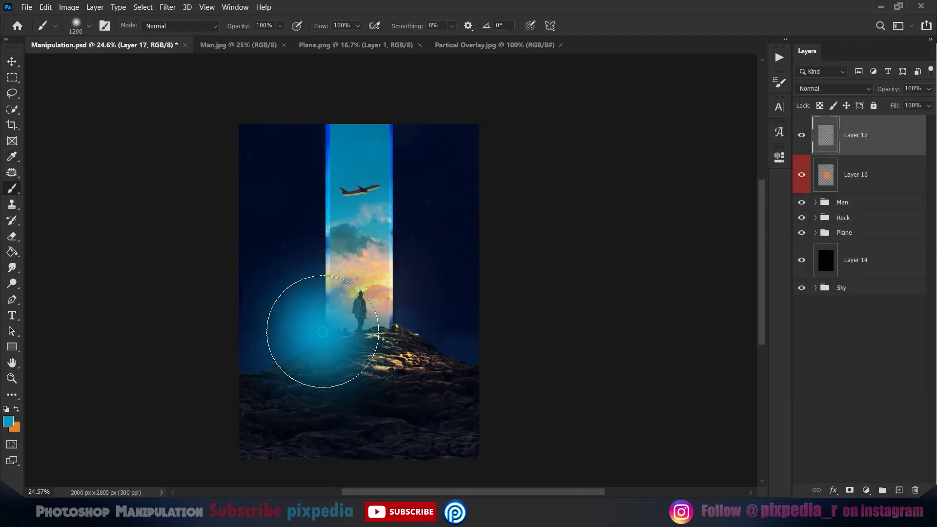
# Step: Move the blue glow over the hilltop and enlarge it with Free Transform
pyautogui.click(12, 61)
pyautogui.press('4')
pyautogui.moveTo(325, 331); pyautogui.dragTo(356, 317)
pyautogui.hotkey('ctrl', 't')
pyautogui.moveTo(472, 317); pyautogui.dragTo(598, 283)
pyautogui.click(605, 27)
# Step: Lower the blue glow layer's opacity to 10% and label the layer red
pyautogui.moveTo(890, 89); pyautogui.dragTo(870, 112)
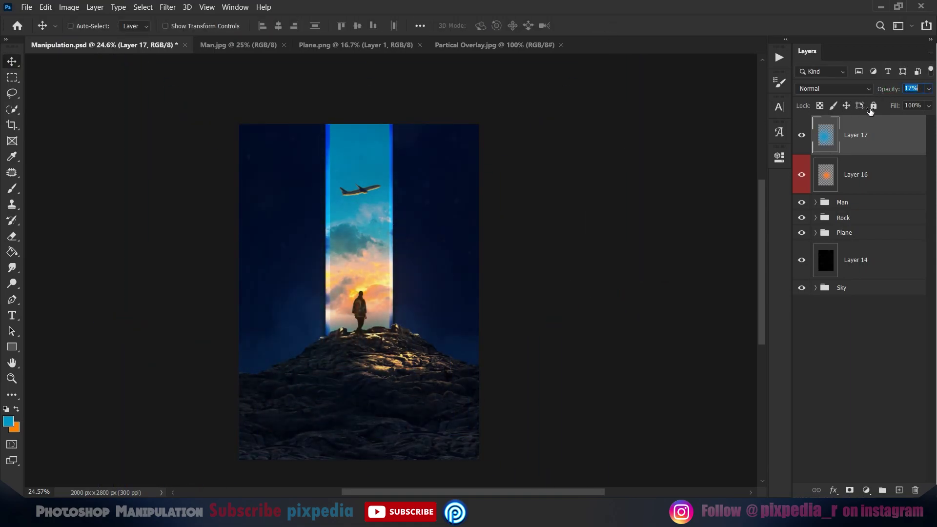
pyautogui.press('e')
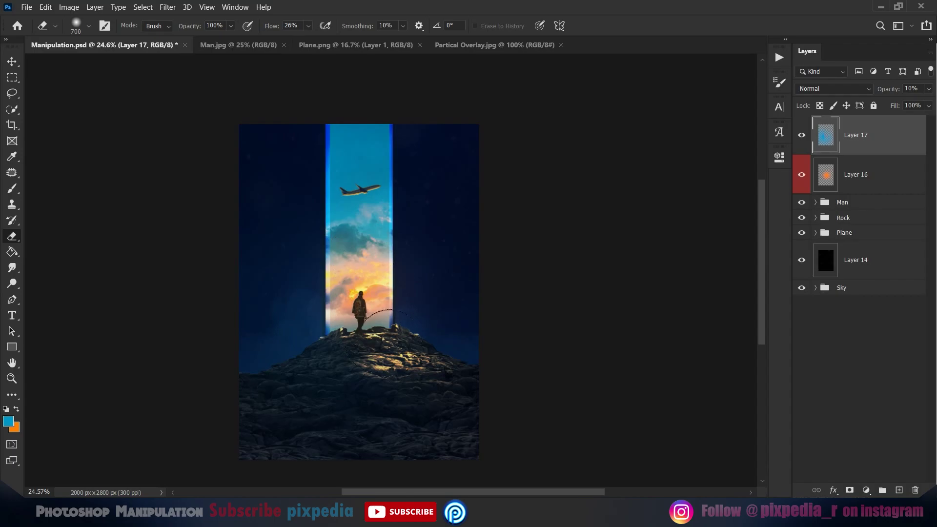
pyautogui.rightClick(899, 136)
pyautogui.click(791, 397)
# Step: Add a layer above the Hue/Saturation adjustment in the Rock group and choose a light blue paint colour
pyautogui.click(816, 218)
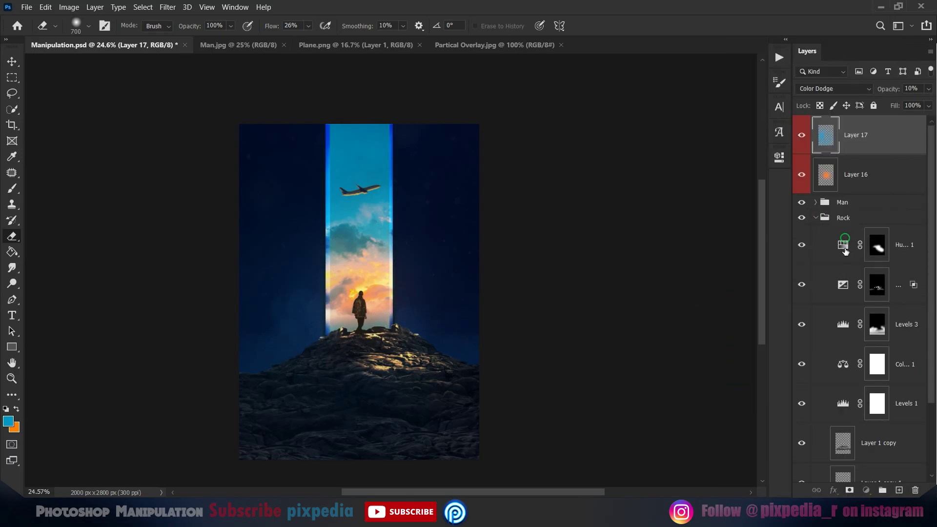
pyautogui.click(844, 242)
pyautogui.click(899, 489)
pyautogui.scroll(10, 372, 396)
pyautogui.click(11, 422)
pyautogui.click(730, 194)
pyautogui.click(872, 162)
pyautogui.rightClick(348, 329)
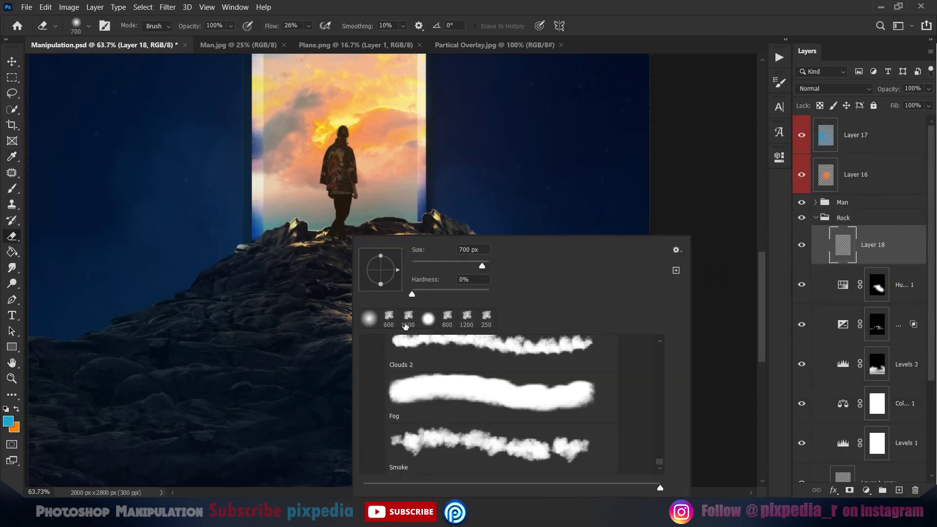
pyautogui.click(270, 347)
pyautogui.scroll(5, 351, 391)
pyautogui.press(']')
pyautogui.press(']')
pyautogui.press(']')
pyautogui.press(']')
pyautogui.press(']')
pyautogui.press(']')
pyautogui.press(']')
pyautogui.press(']')
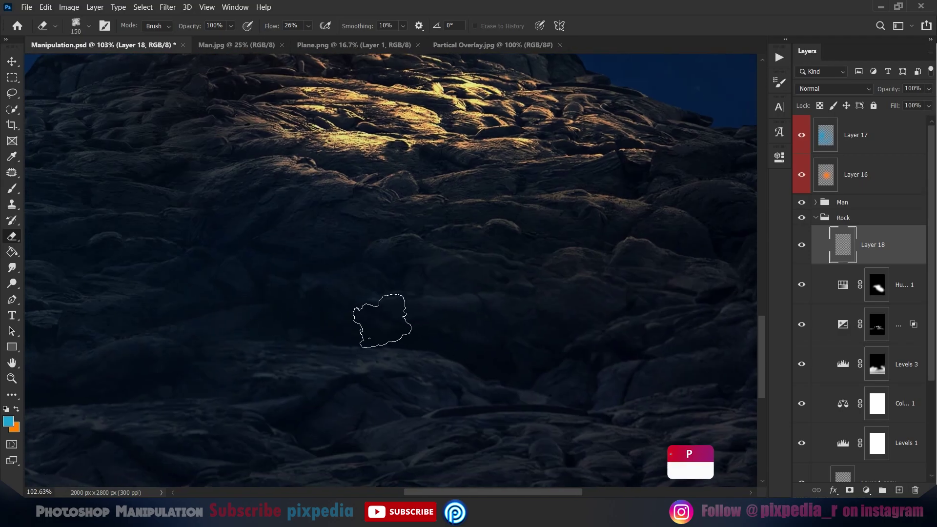
# Step: Set up the Brush tool with a textured cloud tip at 4% flow, undoing the test stroke
pyautogui.click(12, 189)
pyautogui.rightClick(382, 303)
pyautogui.click(404, 319)
pyautogui.moveTo(494, 264); pyautogui.dragTo(470, 264)
pyautogui.moveTo(291, 316); pyautogui.dragTo(324, 318)
pyautogui.hotkey('ctrl', 'z')
pyautogui.rightClick(376, 324)
pyautogui.doubleClick(338, 27)
pyautogui.write('4')
# Step: Enlarge the textured brush to 175 px and paint faint blue haze over the dark rocks below the hilltop
pyautogui.press(']')
pyautogui.press(']')
pyautogui.press(']')
pyautogui.press(']')
pyautogui.press(']')
pyautogui.press(']')
pyautogui.press(']')
pyautogui.hscroll(5, 541, 244)
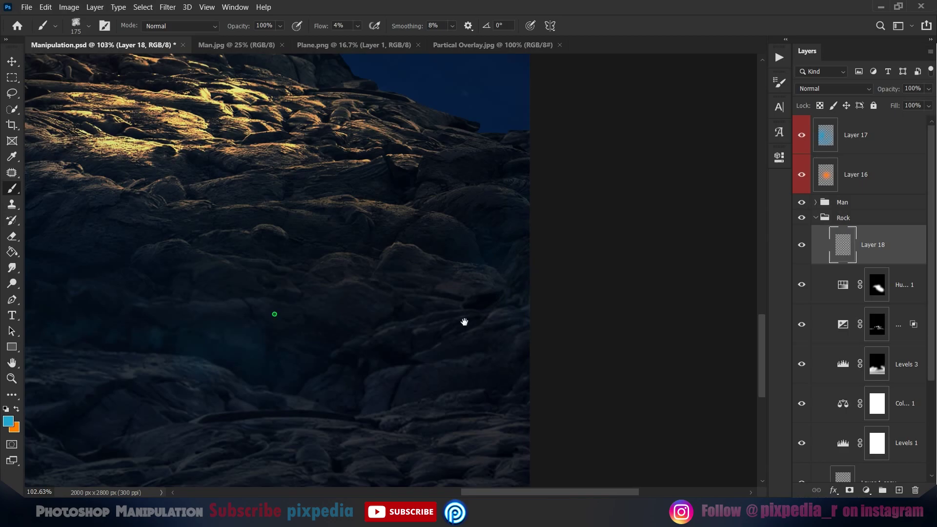
pyautogui.moveTo(401, 322); pyautogui.dragTo(732, 337)
pyautogui.moveTo(244, 239); pyautogui.dragTo(212, 240)
pyautogui.scroll(-4, 385, 328)
pyautogui.hscroll(3, 585, 210)
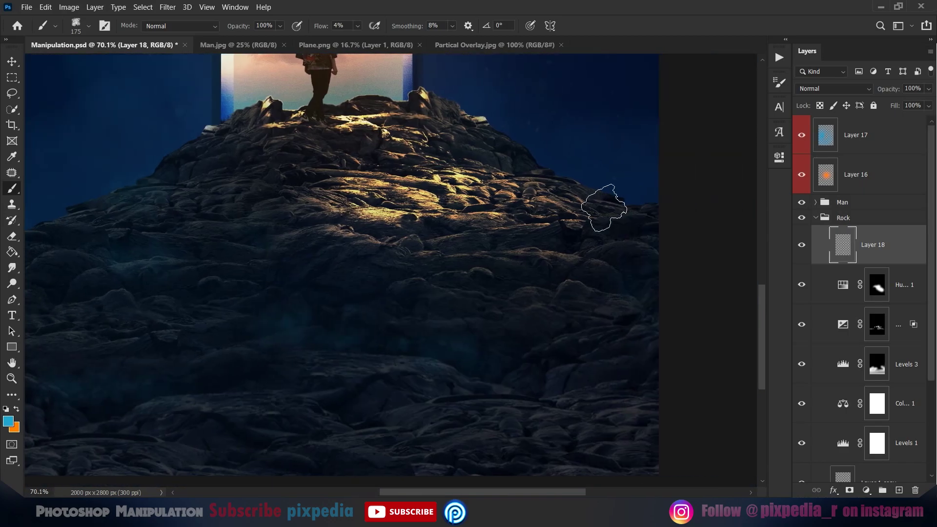
# Step: Pick a lighter cyan paint colour and set the textured brush to 600 px at 2% flow
pyautogui.press(']')
pyautogui.press(']')
pyautogui.click(8, 421)
pyautogui.click(674, 166)
pyautogui.click(904, 160)
pyautogui.moveTo(319, 28); pyautogui.dragTo(318, 31)
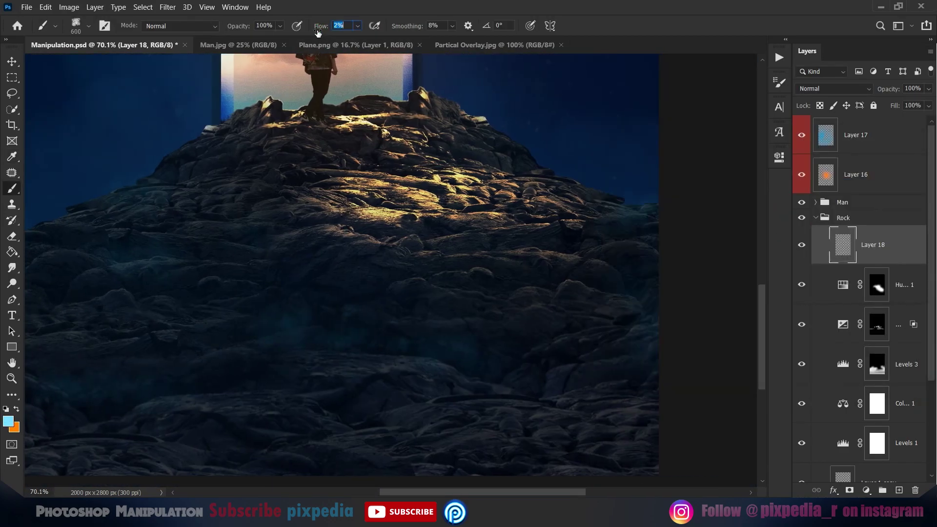
# Step: Paint light cyan haze across the lower rocks and the hill's outer slopes, and collapse the Rock group
pyautogui.moveTo(541, 376); pyautogui.dragTo(447, 366)
pyautogui.moveTo(370, 324); pyautogui.dragTo(497, 301)
pyautogui.moveTo(114, 196); pyautogui.dragTo(97, 208)
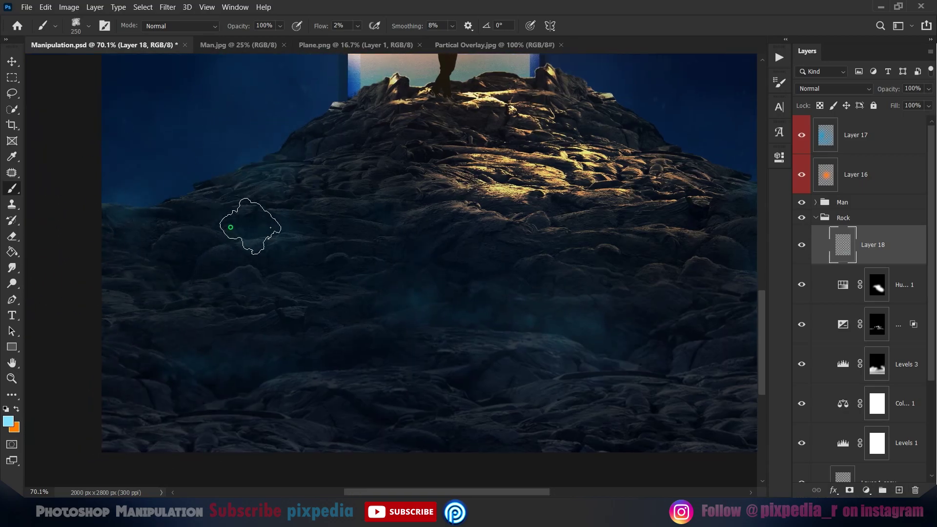
pyautogui.scroll(-5, 364, 161)
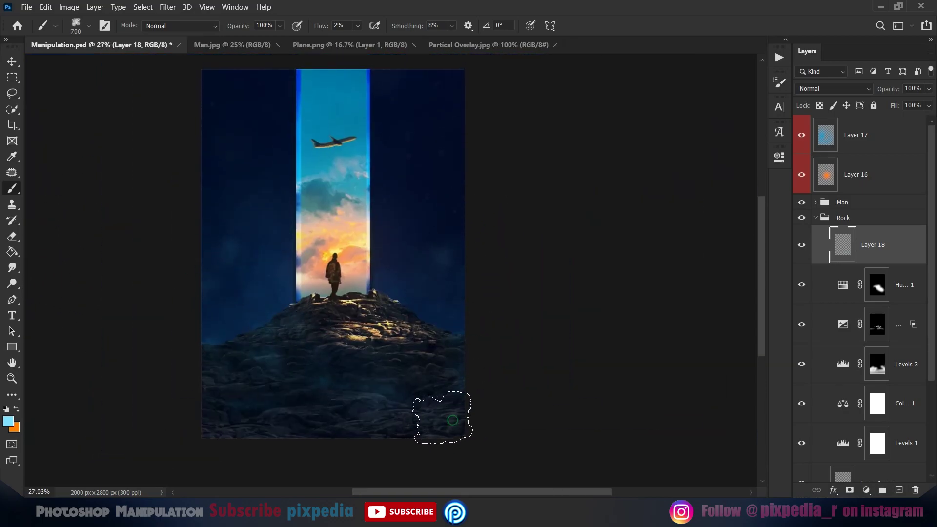
pyautogui.scroll(-1, 387, 390)
pyautogui.moveTo(384, 347); pyautogui.dragTo(374, 372)
pyautogui.scroll(1, 374, 385)
pyautogui.press('v')
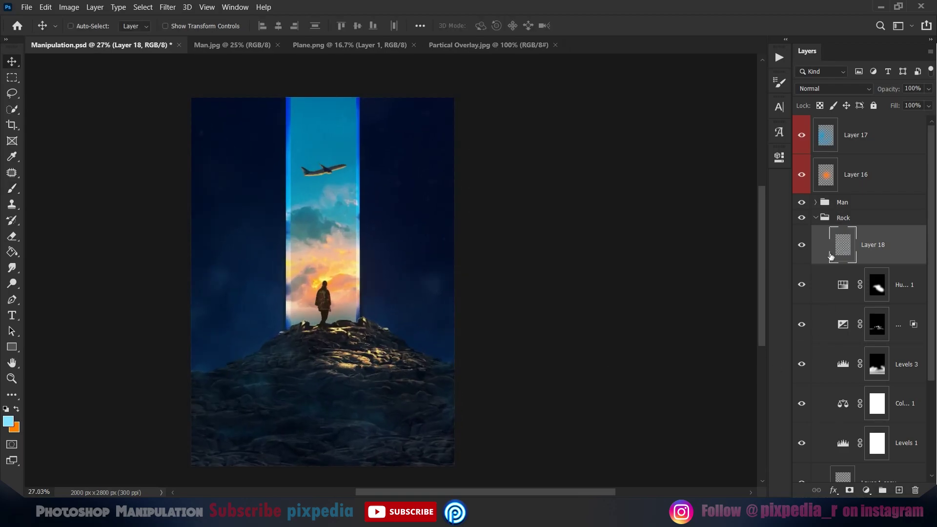
pyautogui.click(816, 218)
pyautogui.scroll(5, 360, 244)
pyautogui.scroll(-8, 378, 224)
pyautogui.scroll(3, 390, 212)
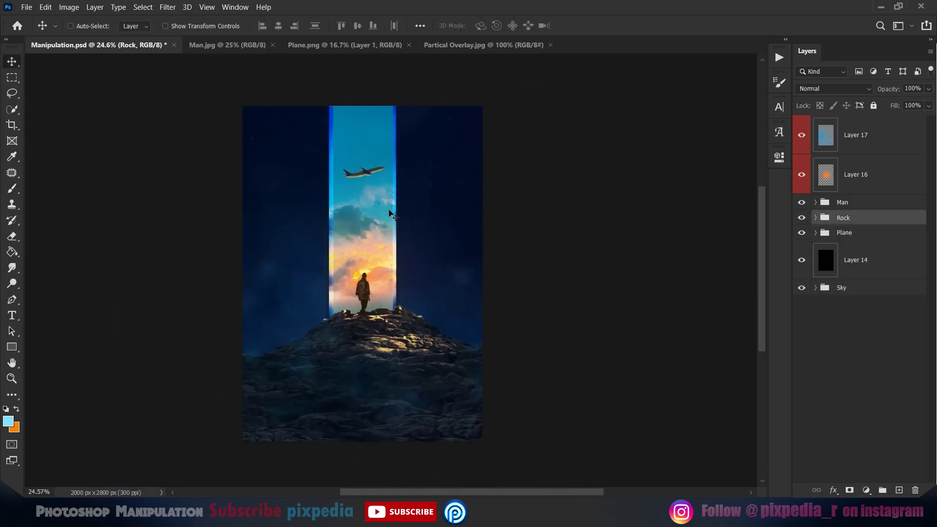
pyautogui.click(832, 185)
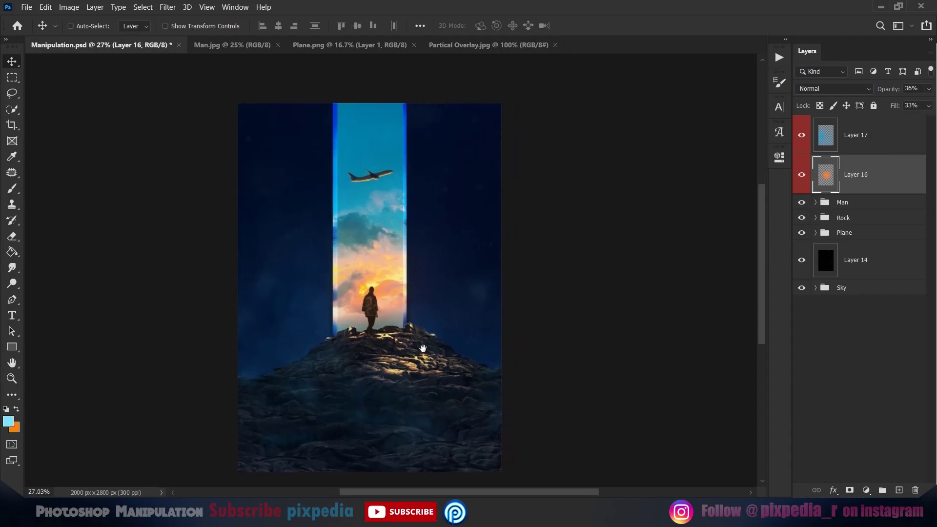
# Step: Stamp all visible layers into a new layer above Layer 17 and flip it vertically
pyautogui.click(899, 143)
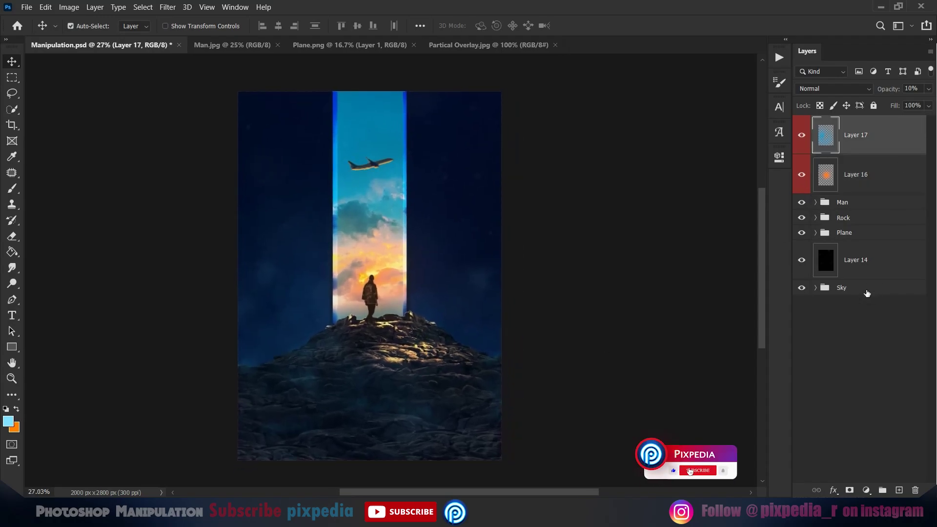
pyautogui.hotkey('ctrl', 'alt', 'shift', 'e')
pyautogui.hotkey('ctrl', 't')
pyautogui.rightClick(422, 270)
pyautogui.click(444, 484)
# Step: Move the flipped copy down so it covers the lower rocks and commit the transformation
pyautogui.moveTo(437, 236); pyautogui.dragTo(420, 269)
pyautogui.scroll(-2, 420, 269)
pyautogui.moveTo(401, 144); pyautogui.dragTo(401, 322)
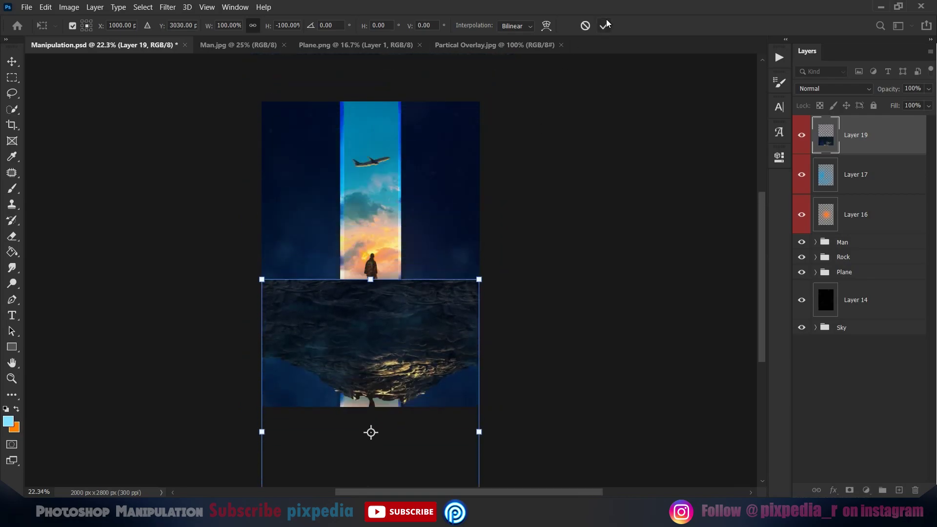
pyautogui.click(605, 25)
# Step: Align the flipped copy beneath the hill at 32% opacity, then restore the layer to 100% opacity
pyautogui.press('3')
pyautogui.press('2')
pyautogui.scroll(-3, 455, 199)
pyautogui.moveTo(397, 230); pyautogui.dragTo(399, 241)
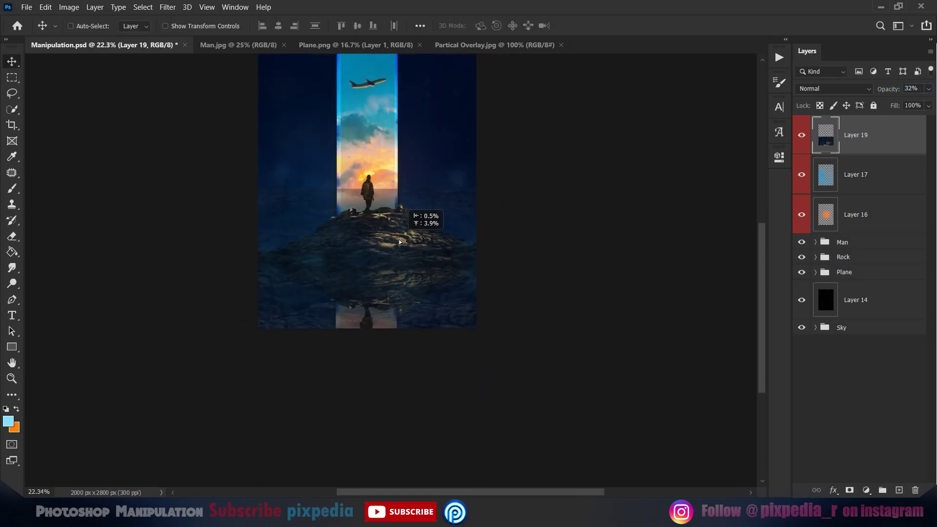
pyautogui.scroll(2, 399, 240)
pyautogui.press('0')
pyautogui.scroll(2, 415, 244)
pyautogui.moveTo(438, 175); pyautogui.dragTo(432, 241)
# Step: Lasso and delete the reflection's dark upper rocks, then scale it to about 102% and shift it slightly down
pyautogui.click(12, 93)
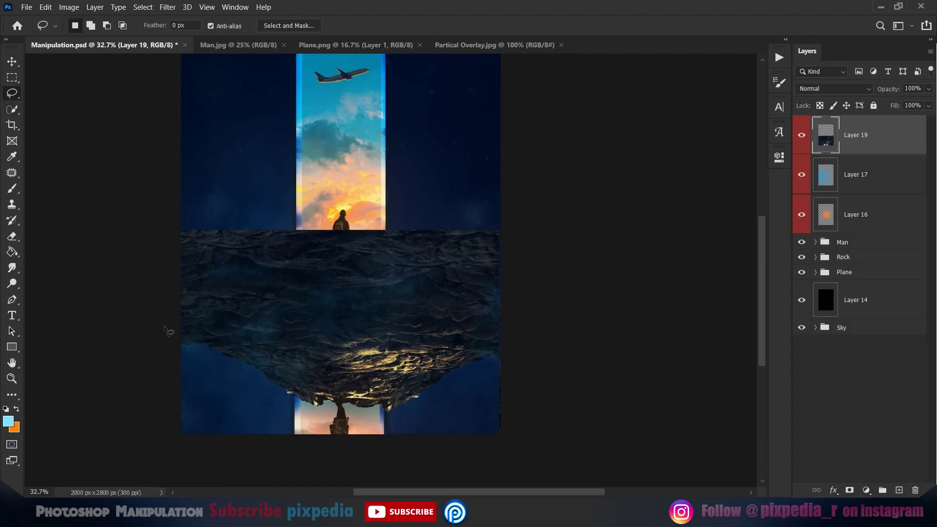
pyautogui.press('Delete')
pyautogui.hotkey('ctrl', 't')
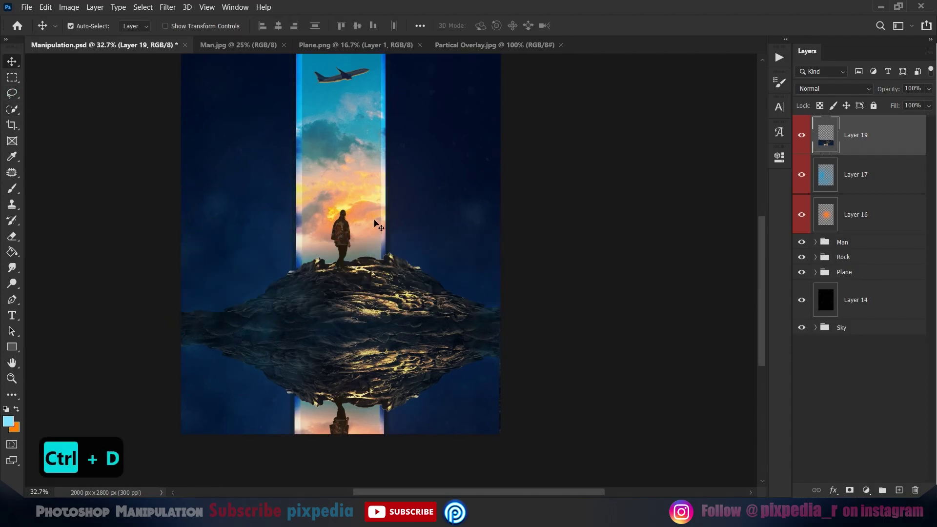
pyautogui.moveTo(503, 228); pyautogui.dragTo(506, 226)
pyautogui.moveTo(425, 339)
pyautogui.mouseDown()
pyautogui.moveTo(425, 363)
pyautogui.moveTo(426, 353)
pyautogui.mouseUp()
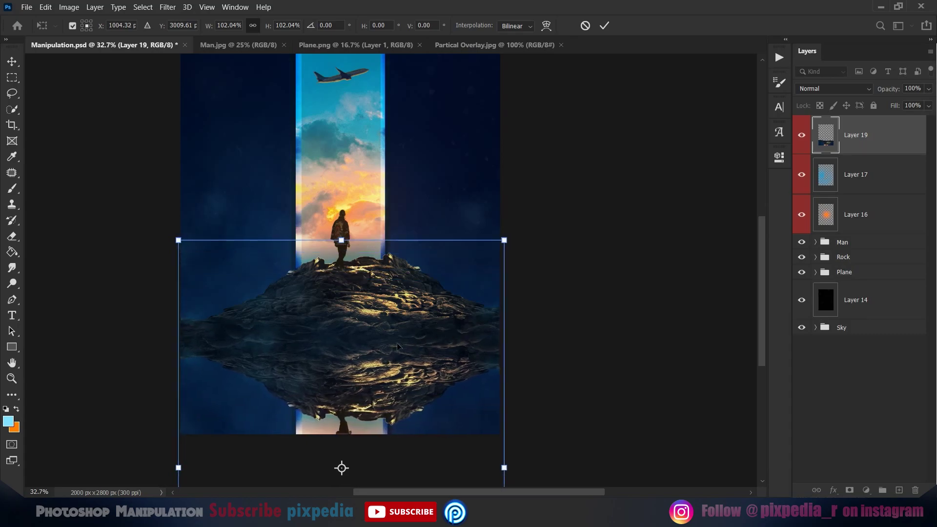
pyautogui.click(602, 28)
# Step: Reduce the reflection layer's opacity to 69%
pyautogui.scroll(-11, 373, 381)
pyautogui.scroll(17, 371, 377)
pyautogui.moveTo(885, 90); pyautogui.dragTo(866, 101)
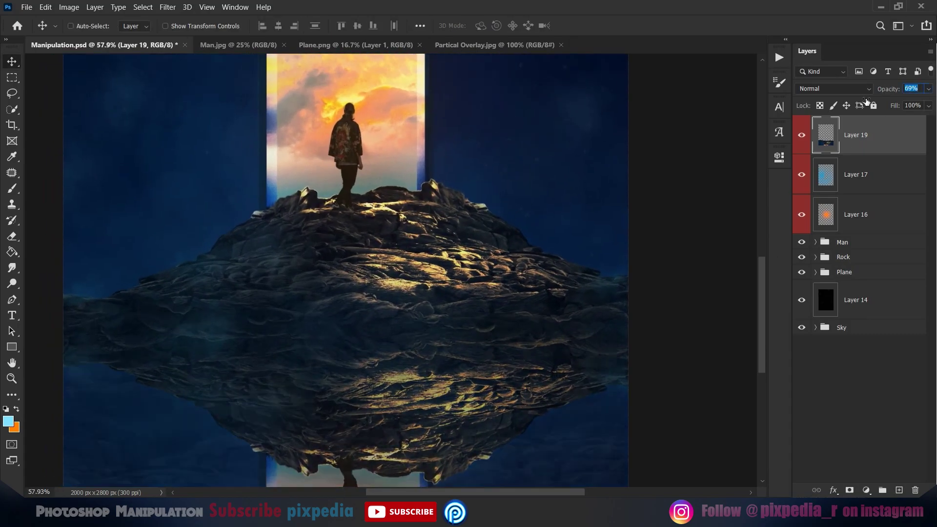
# Step: Trim the reflection's upper edge along a wavy freehand selection across the rocks' base, and deselect
pyautogui.press('l')
pyautogui.moveTo(649, 254); pyautogui.dragTo(467, 321)
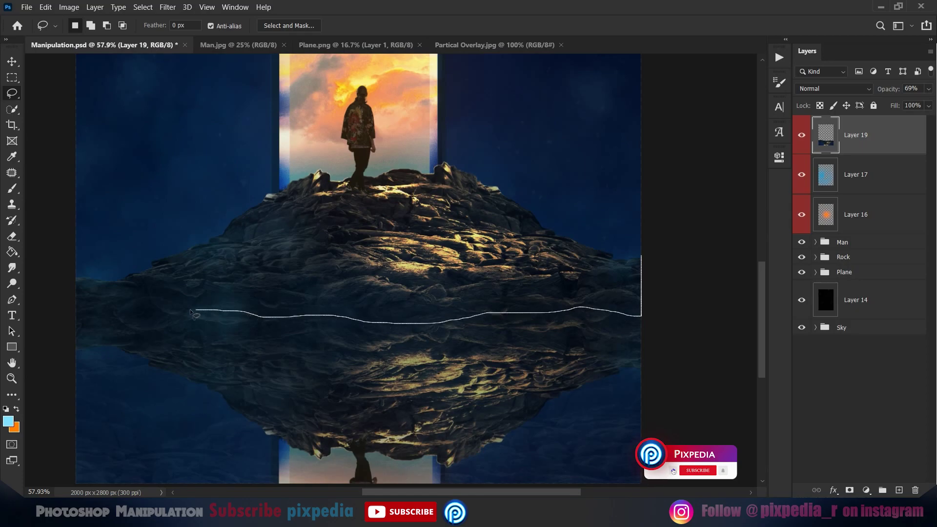
pyautogui.moveTo(619, 223); pyautogui.dragTo(621, 225)
pyautogui.press('Delete')
pyautogui.hotkey('ctrl', 'd')
pyautogui.press('v')
pyautogui.scroll(-12, 410, 314)
pyautogui.scroll(8, 439, 311)
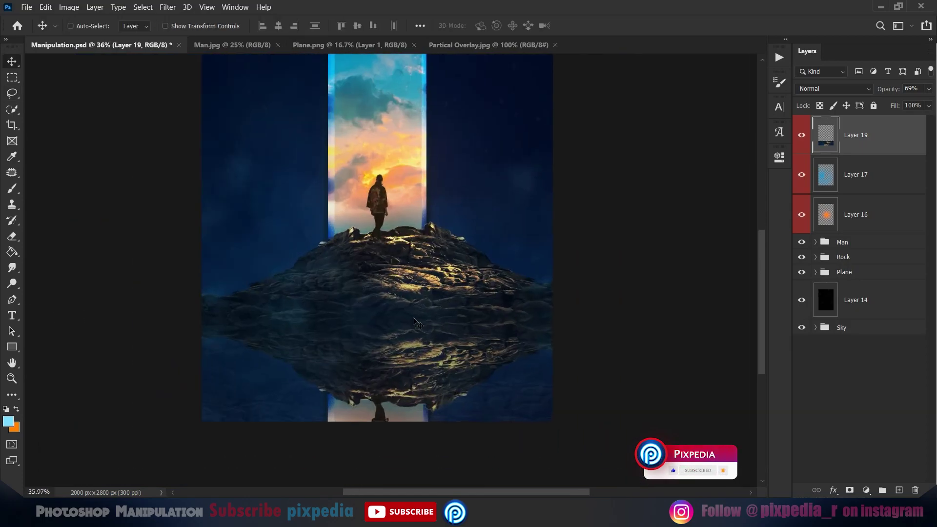
pyautogui.moveTo(856, 146); pyautogui.dragTo(856, 150)
pyautogui.scroll(-2, 454, 297)
# Step: Open Lake.jpg, copy a rectangular area of its water and paste it into Manipulation.psd
pyautogui.hotkey('ctrl', 'o')
pyautogui.click(142, 110)
pyautogui.doubleClick(149, 129)
pyautogui.click(12, 77)
pyautogui.moveTo(540, 475); pyautogui.dragTo(269, 345)
pyautogui.hotkey('ctrl', 'c')
pyautogui.hotkey('ctrl', 'd')
pyautogui.click(98, 44)
pyautogui.hotkey('ctrl', 'v')
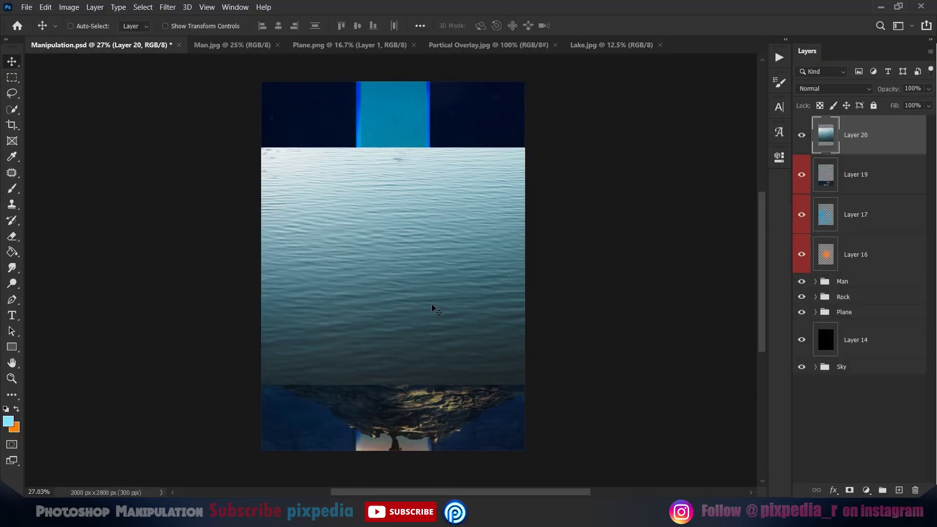
# Step: Scale and position the pasted water so it fills the full canvas width below the hill
pyautogui.hotkey('ctrl', 't')
pyautogui.moveTo(261, 147); pyautogui.dragTo(408, 213)
pyautogui.moveTo(443, 276); pyautogui.dragTo(297, 426)
pyautogui.moveTo(498, 364); pyautogui.dragTo(524, 351)
pyautogui.moveTo(502, 421); pyautogui.dragTo(453, 360)
pyautogui.press('Return')
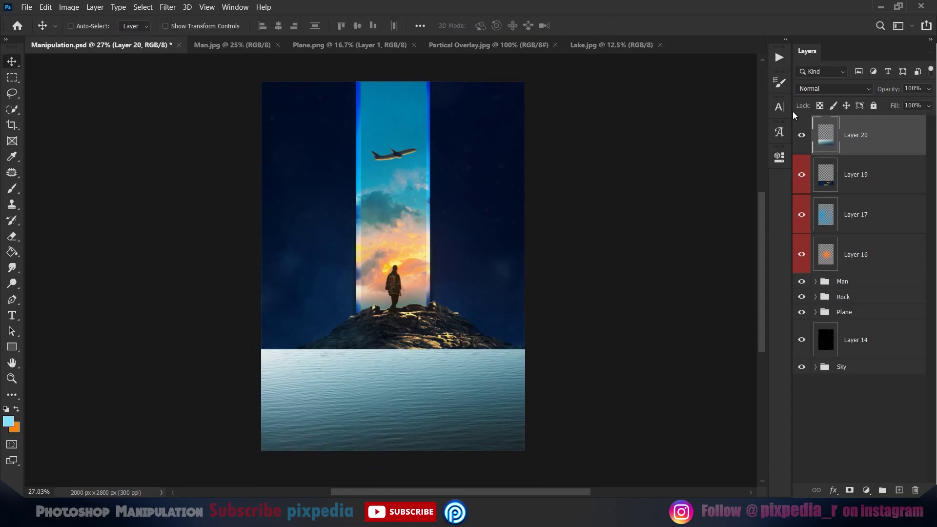
# Step: Set the water layer to Overlay and clip it to the reflection on Layer 19
pyautogui.click(833, 88)
pyautogui.click(810, 237)
pyautogui.scroll(-5, 429, 324)
pyautogui.scroll(6, 428, 324)
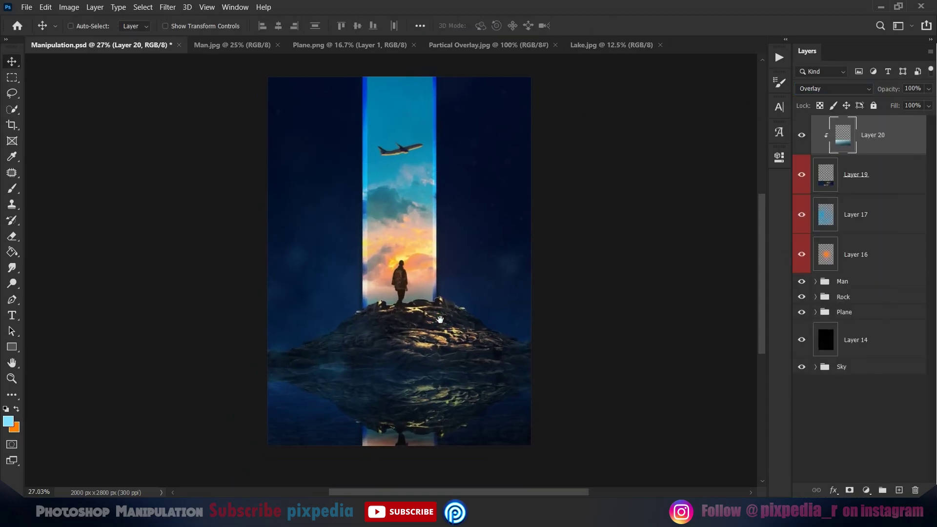
# Step: Merge the water layer with Layer 19 and rename the merged layer REF
pyautogui.keyDown('ctrl'); pyautogui.click(893, 181); pyautogui.keyUp('ctrl')
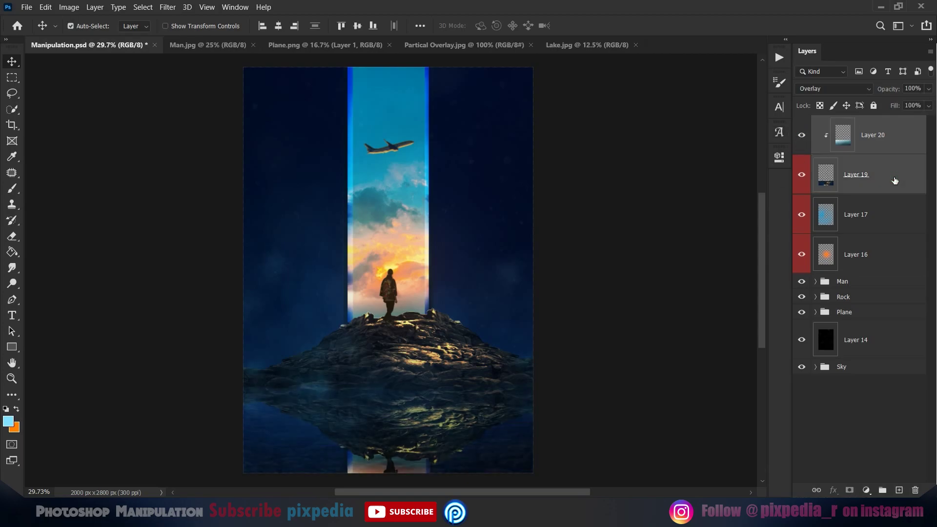
pyautogui.hotkey('ctrl', 'e')
pyautogui.click(801, 135)
pyautogui.click(801, 135)
pyautogui.doubleClick(860, 136)
pyautogui.write('REF')
pyautogui.press('Return')
# Step: Add an empty layer clipped to REF and choose the Soft Round brush
pyautogui.click(899, 490)
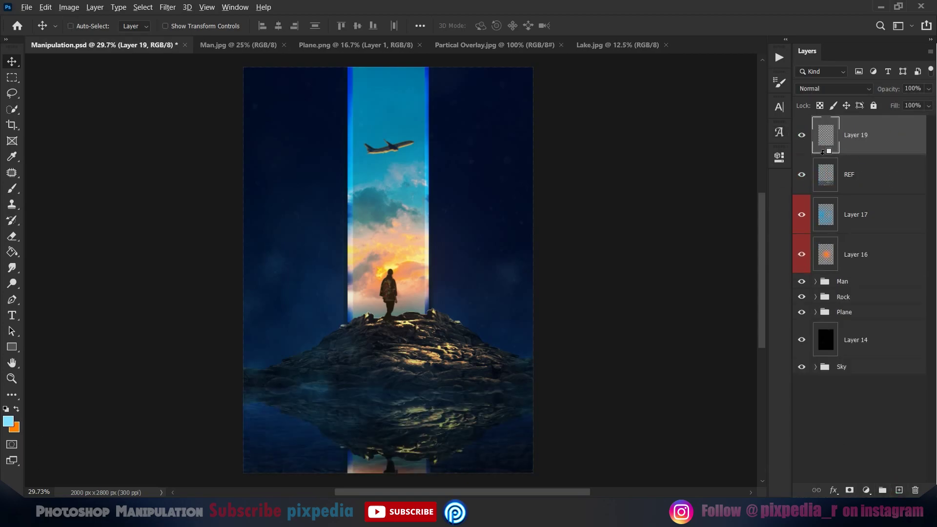
pyautogui.hotkey('ctrl', 'alt', 'g')
pyautogui.press('b')
pyautogui.rightClick(337, 308)
pyautogui.scroll(10, 604, 433)
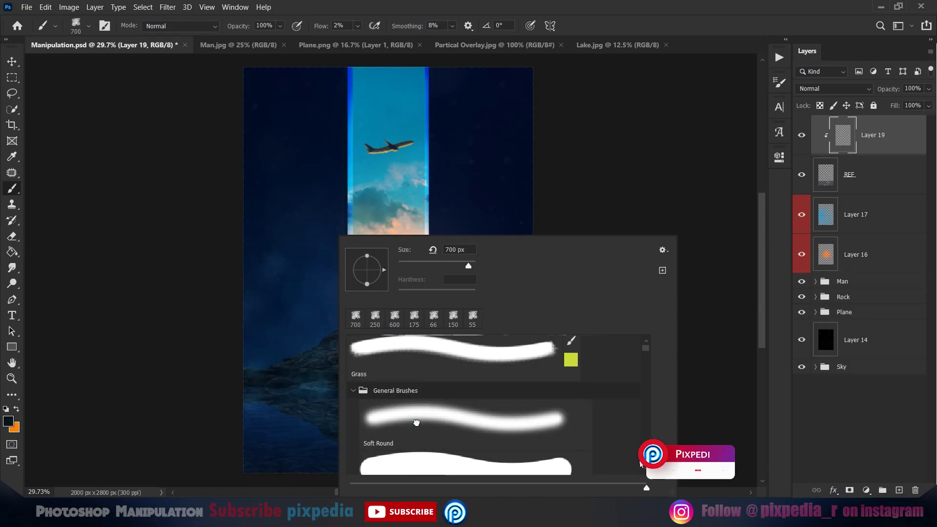
pyautogui.doubleClick(420, 427)
# Step: Paint a dark shade along the waterline on the clipped layer, compare it hidden and shown, and select REF
pyautogui.scroll(2, 242, 381)
pyautogui.moveTo(243, 381); pyautogui.dragTo(213, 288)
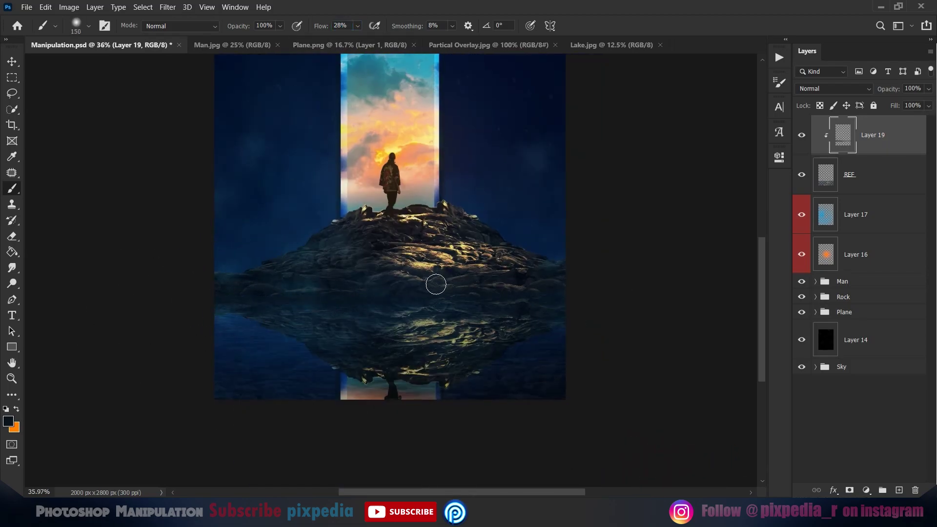
pyautogui.click(15, 61)
pyautogui.click(803, 138)
pyautogui.click(822, 182)
pyautogui.click(802, 136)
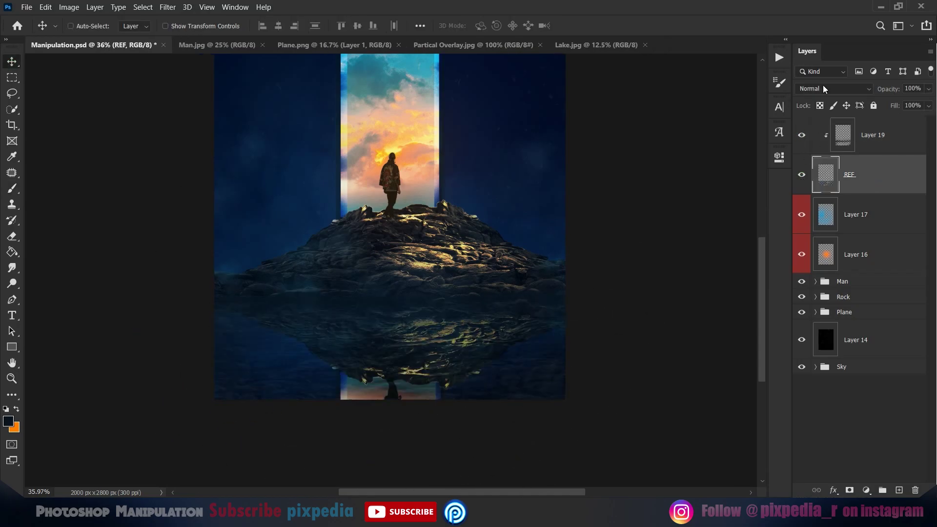
pyautogui.hotkey('ctrl', '0')
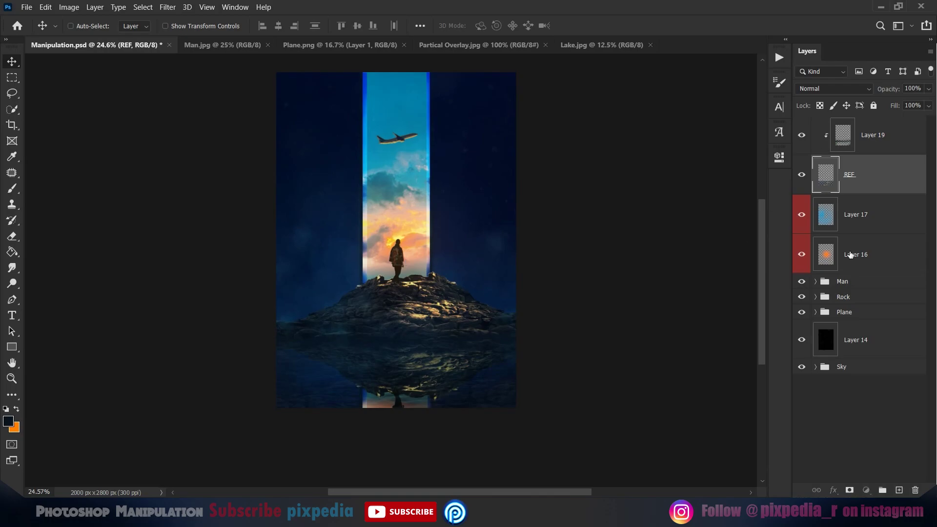
# Step: Add an Exposure adjustment layer above Layer 19 with exposure 1 and invert its mask
pyautogui.click(836, 146)
pyautogui.click(867, 490)
pyautogui.click(861, 348)
pyautogui.write('1')
pyautogui.hotkey('ctrl', 'i')
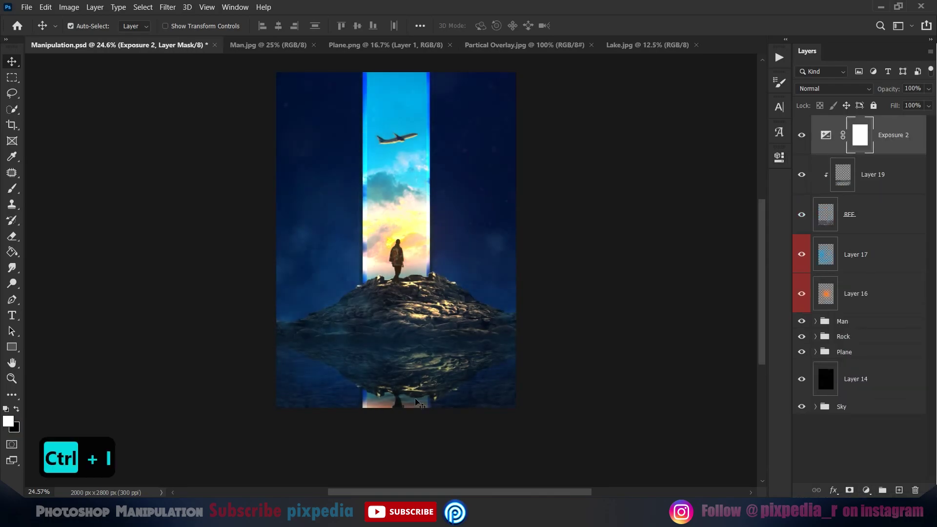
# Step: Paint white on the Exposure mask to brighten the reflected sky opening at the image's lower edge
pyautogui.press('b')
pyautogui.moveTo(412, 426); pyautogui.dragTo(389, 407)
pyautogui.click(11, 62)
pyautogui.scroll(-1, 378, 357)
pyautogui.moveTo(405, 278); pyautogui.dragTo(402, 306)
pyautogui.press('b')
pyautogui.moveTo(428, 395); pyautogui.dragTo(386, 432)
pyautogui.press('h')
# Step: Apply a Gaussian Blur to the REF layer
pyautogui.click(859, 214)
pyautogui.click(168, 7)
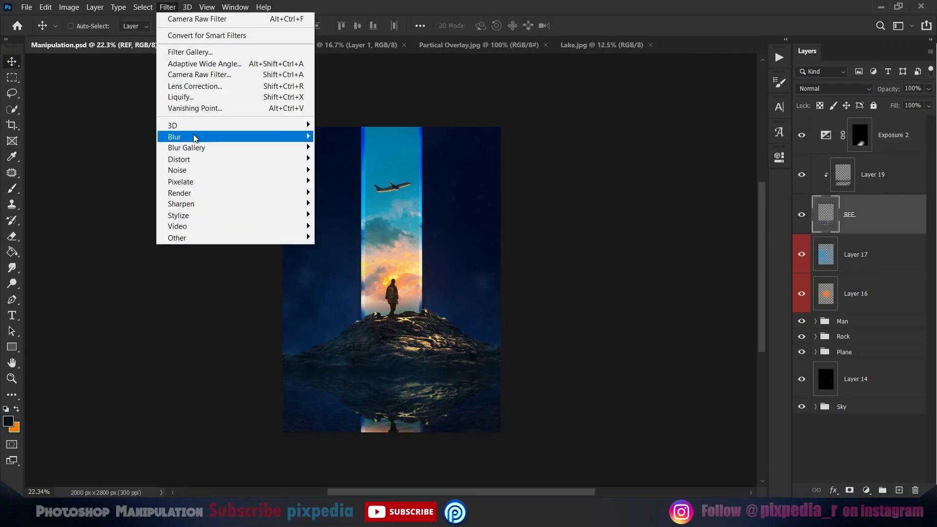
pyautogui.click(341, 182)
pyautogui.click(232, 128)
pyautogui.press('v')
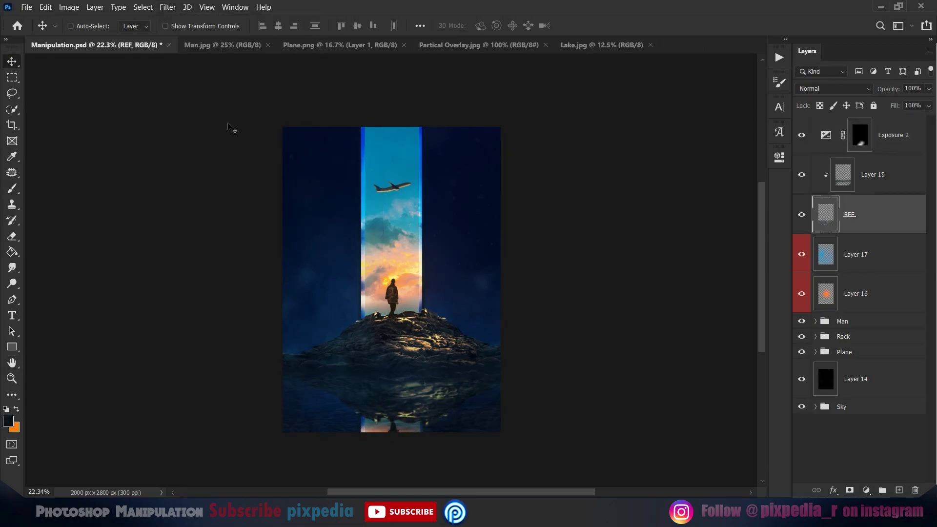
# Step: Try the Wave filter on REF with 5 generators, wavelength 10 to 120 and amplitude 5 to 35, then undo it
pyautogui.click(167, 6)
pyautogui.moveTo(180, 159)
pyautogui.click(335, 238)
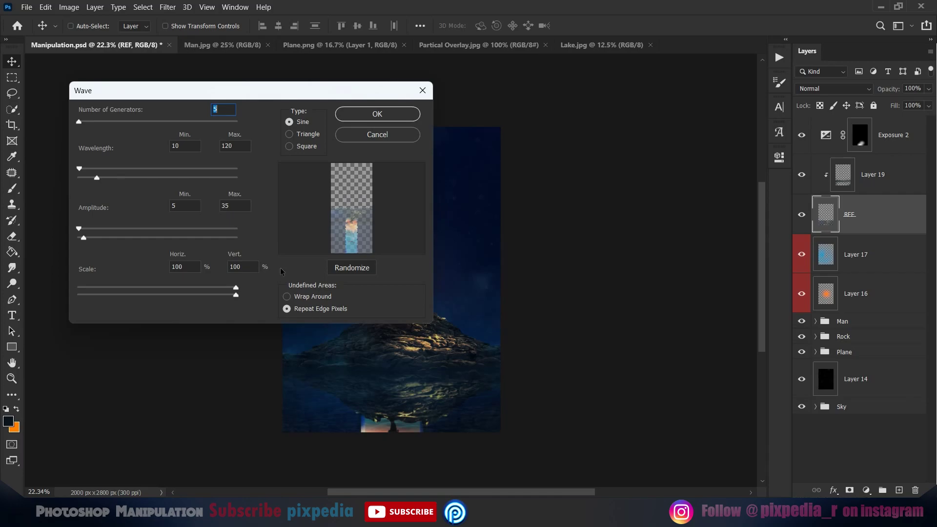
pyautogui.click(348, 120)
pyautogui.hotkey('ctrl', 'z')
pyautogui.scroll(-2, 582, 419)
pyautogui.scroll(3, 583, 419)
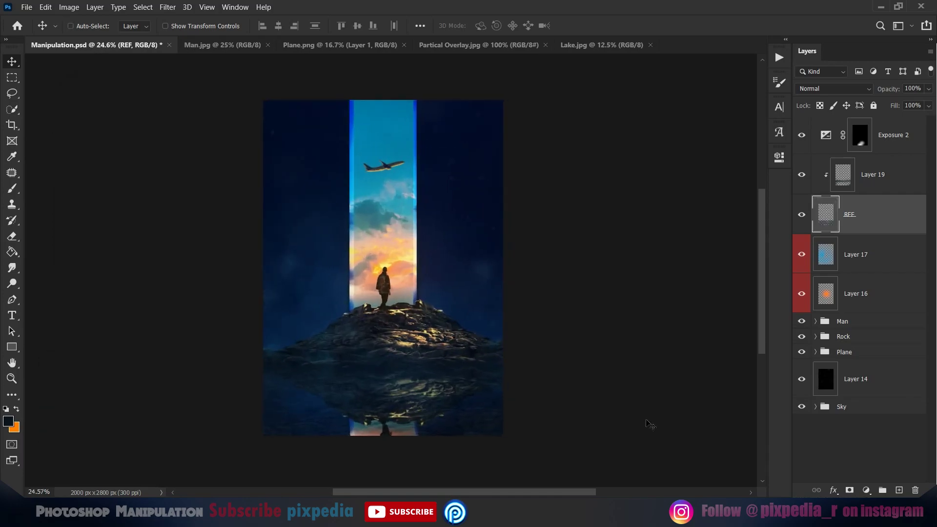
# Step: Try brushing on Layer 15 in the Sky group, undo it and collapse the group
pyautogui.click(815, 407)
pyautogui.scroll(-5, 828, 426)
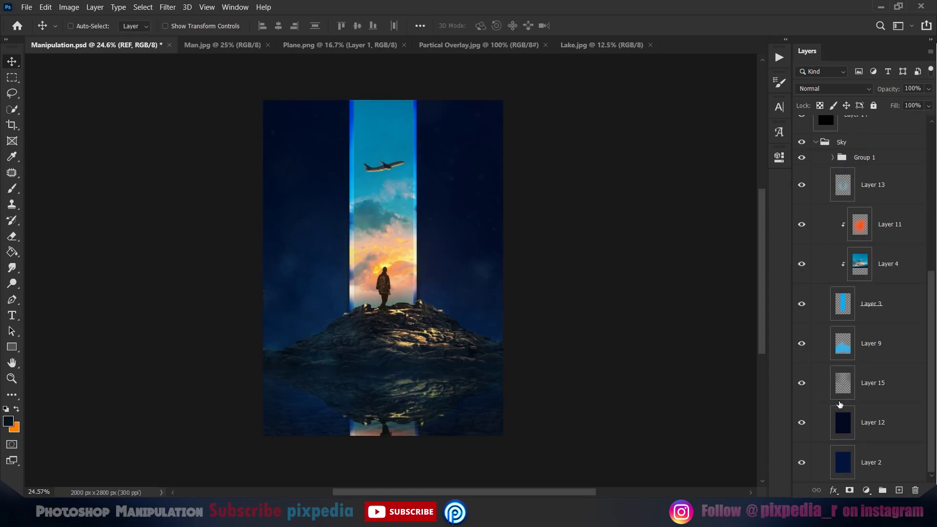
pyautogui.click(844, 391)
pyautogui.click(11, 189)
pyautogui.hotkey('ctrl', 'z')
pyautogui.click(11, 61)
pyautogui.scroll(3, 816, 266)
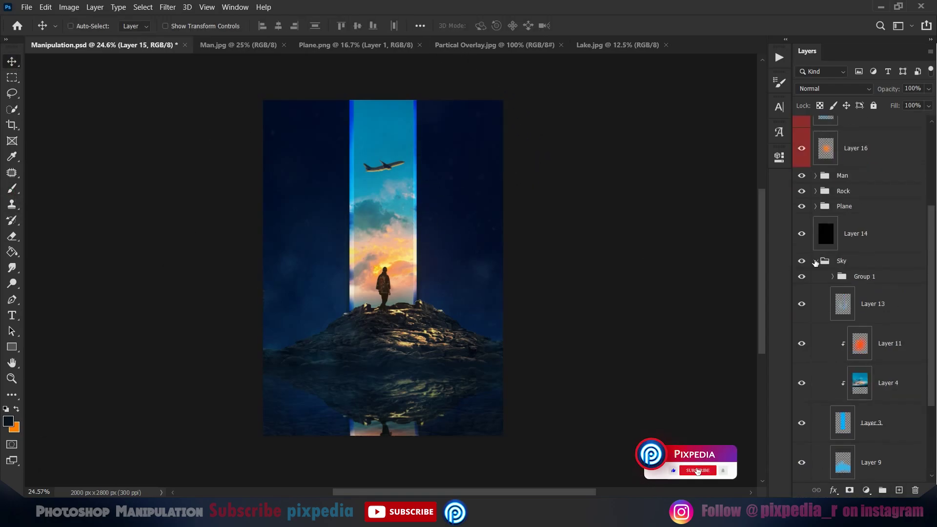
pyautogui.click(815, 262)
# Step: Add a new layer directly above Layer 16 and label it red
pyautogui.click(831, 301)
pyautogui.click(899, 490)
pyautogui.rightClick(881, 295)
pyautogui.click(749, 396)
# Step: Choose a brush and an orange colour, and paint a warm glow around the man on the new layer
pyautogui.press('b')
pyautogui.rightClick(397, 261)
pyautogui.click(527, 418)
pyautogui.click(146, 372)
pyautogui.click(16, 409)
pyautogui.click(9, 421)
pyautogui.click(874, 160)
pyautogui.moveTo(398, 270)
pyautogui.mouseDown()
pyautogui.moveTo(361, 278)
pyautogui.moveTo(413, 254)
pyautogui.mouseUp()
# Step: Set the orange glow layer to Screen with 76% fill and 34% opacity
pyautogui.press('v')
pyautogui.click(867, 89)
pyautogui.click(817, 192)
pyautogui.moveTo(895, 106); pyautogui.dragTo(846, 123)
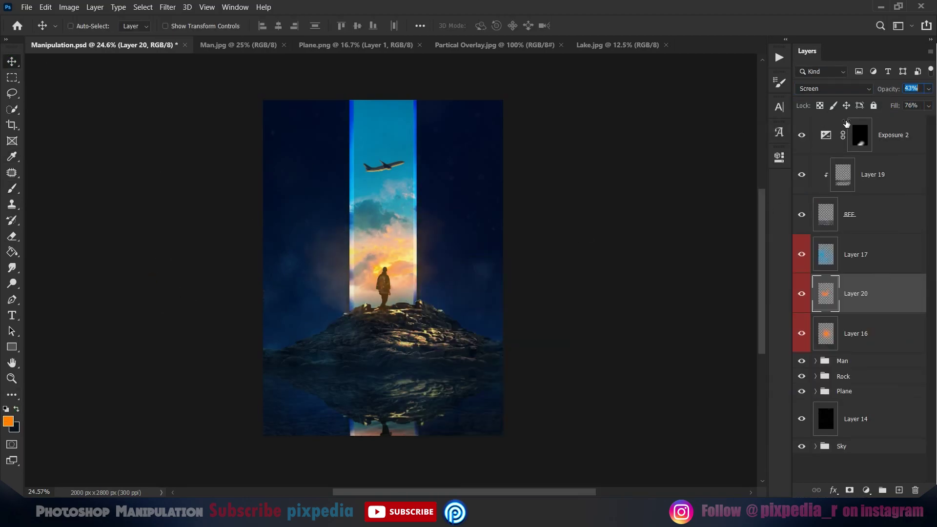
# Step: Soften the orange glow with Gaussian Blur and erase it over the hilltop rocks at 26% flow
pyautogui.click(168, 7)
pyautogui.moveTo(195, 136)
pyautogui.click(341, 180)
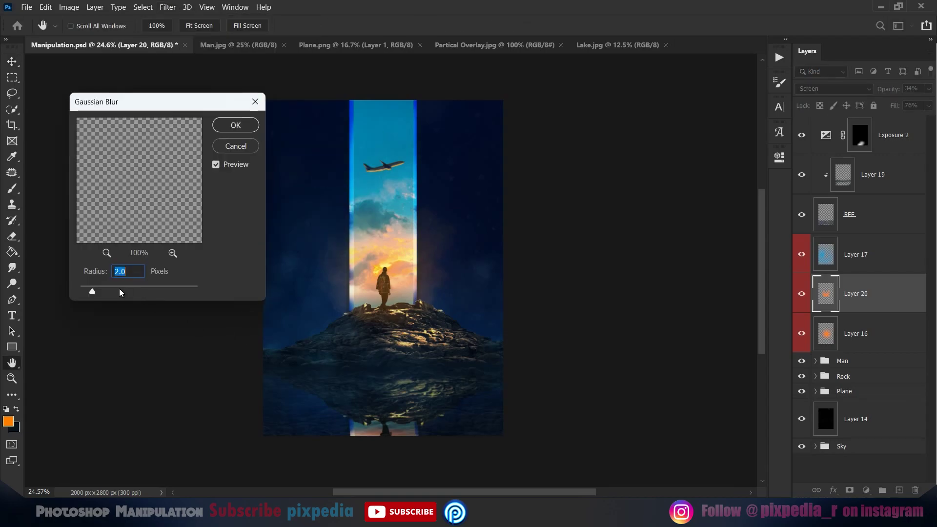
pyautogui.press('Return')
pyautogui.press('e')
pyautogui.scroll(5, 386, 292)
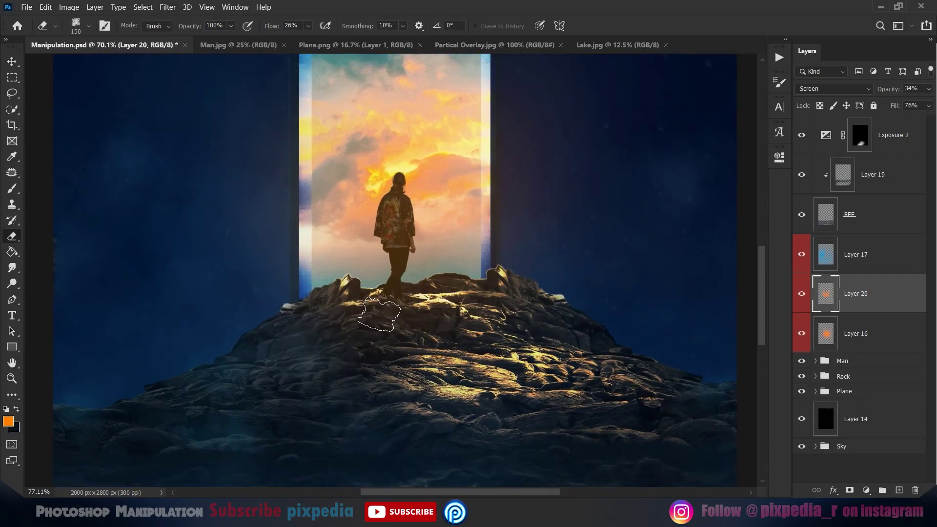
pyautogui.press('v')
pyautogui.scroll(-5, 391, 312)
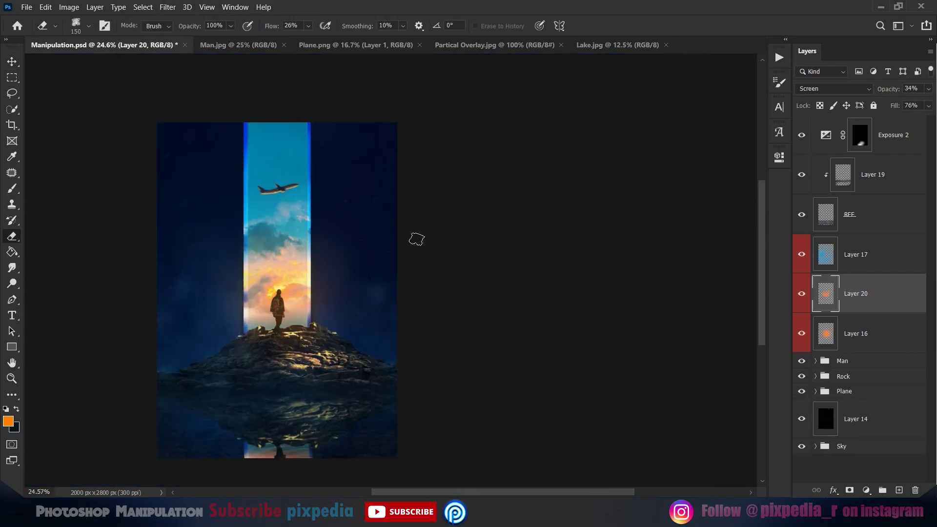
# Step: Add a new layer above the Sky group and outline a widening light-beam area from the opening to the canvas's right edge
pyautogui.hotkey('ctrl', 'shift', 'alt', 'n')
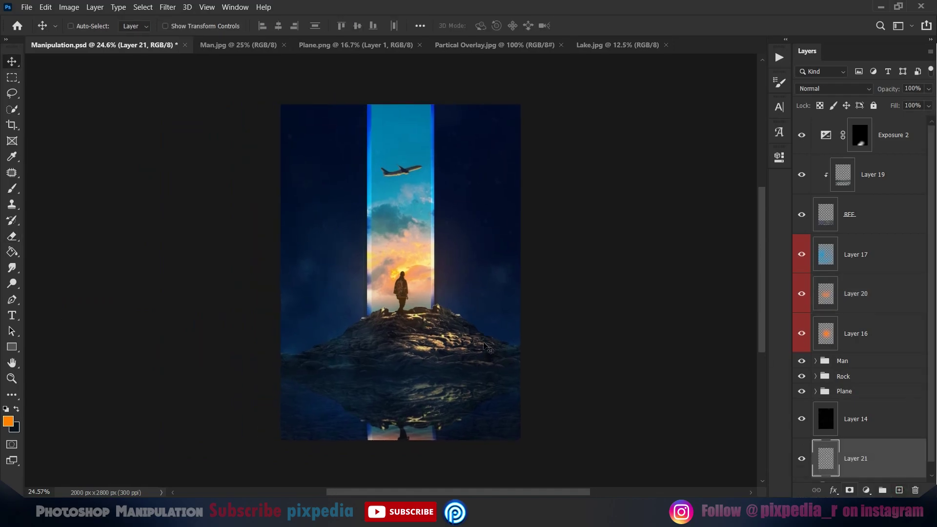
pyautogui.moveTo(11, 92); pyautogui.dragTo(48, 104)
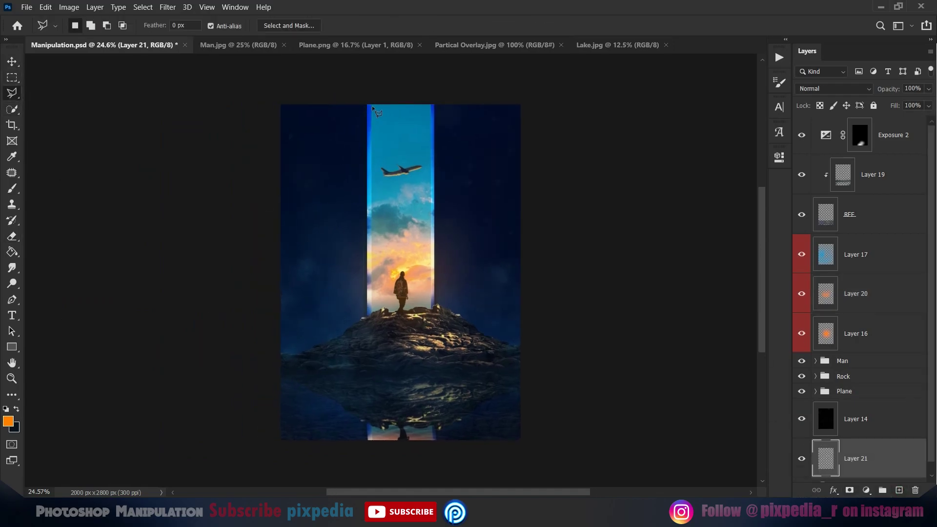
pyautogui.click(370, 99)
# Step: Pick a bright blue and fill the beam selection with a 700 px textured brush at 28% flow, then deselect
pyautogui.click(12, 188)
pyautogui.press('x')
pyautogui.click(8, 421)
pyautogui.click(724, 204)
pyautogui.click(769, 234)
pyautogui.press('Return')
pyautogui.moveTo(261, 240)
pyautogui.mouseDown()
pyautogui.moveTo(375, 116)
pyautogui.moveTo(569, 144)
pyautogui.moveTo(412, 352)
pyautogui.moveTo(381, 248)
pyautogui.moveTo(450, 312)
pyautogui.moveTo(498, 317)
pyautogui.mouseUp()
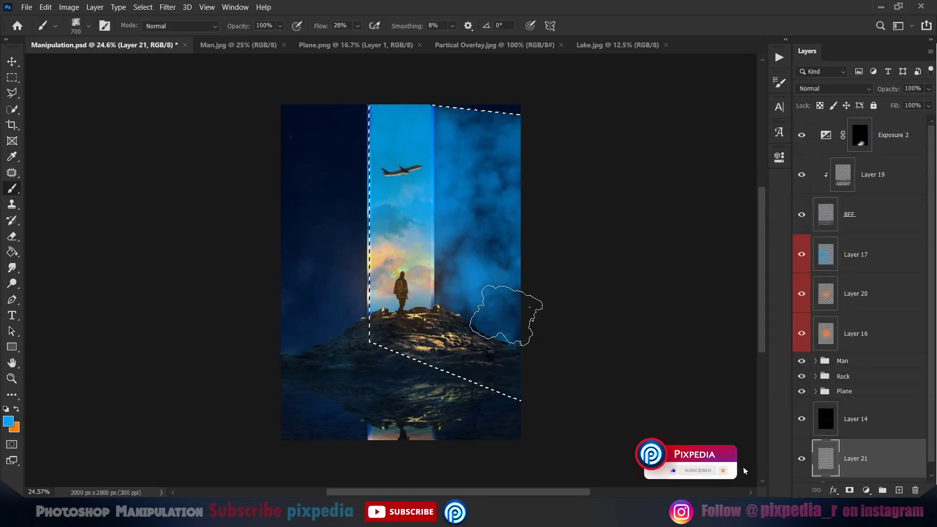
pyautogui.press('v')
pyautogui.hotkey('ctrl', 'd')
# Step: Preview other blend modes for the beam layer, keep Normal and lower its opacity to 19%
pyautogui.click(834, 88)
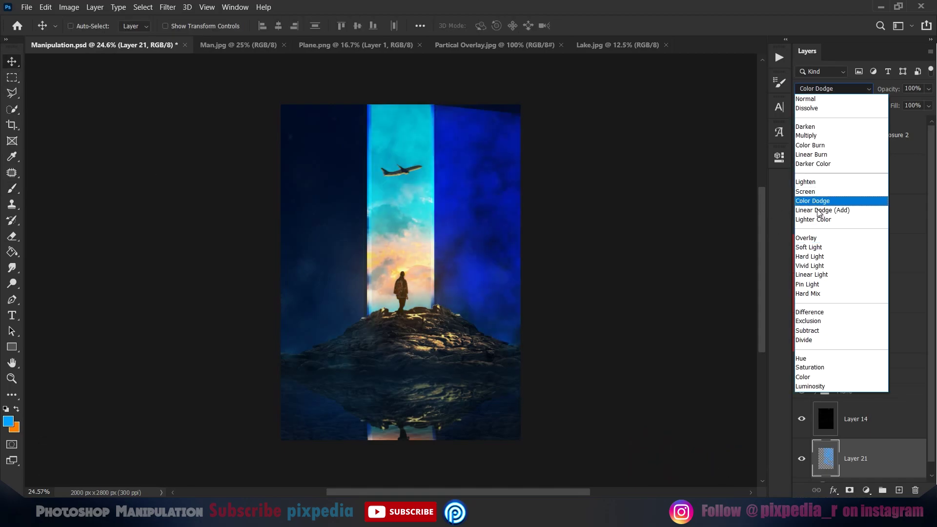
pyautogui.click(810, 100)
pyautogui.moveTo(893, 92); pyautogui.dragTo(851, 119)
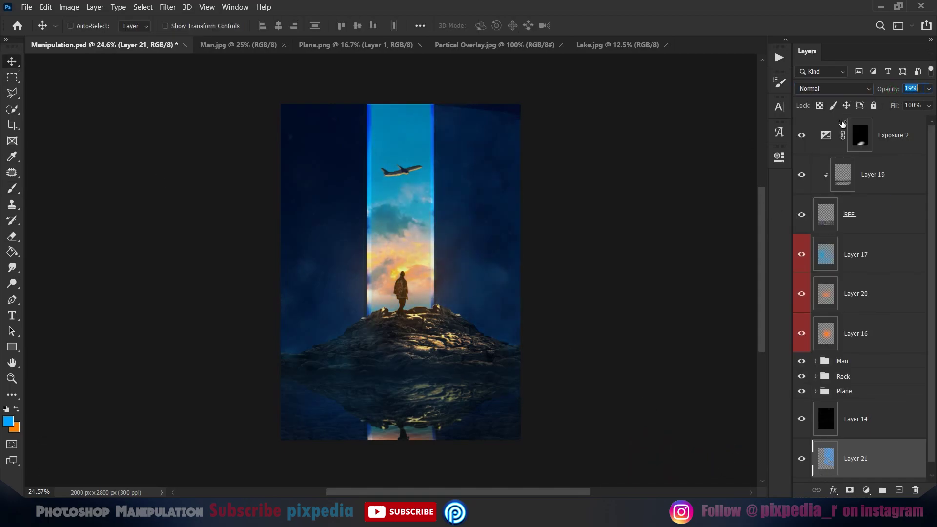
# Step: Apply a Radial Blur to the beam layer with amount 100, Zoom method and Good quality
pyautogui.click(168, 7)
pyautogui.moveTo(205, 130)
pyautogui.click(342, 218)
pyautogui.moveTo(614, 220); pyautogui.dragTo(672, 220)
pyautogui.click(614, 267)
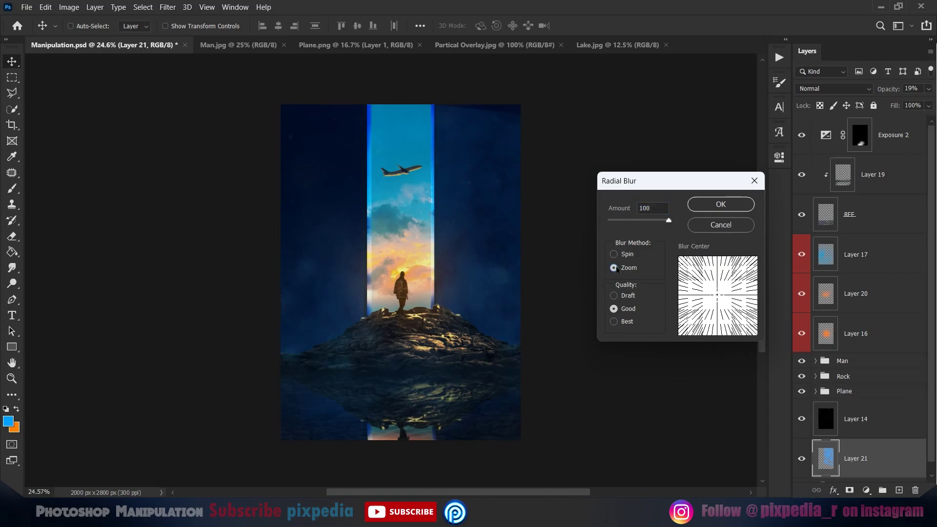
pyautogui.click(723, 205)
pyautogui.scroll(-5, 474, 282)
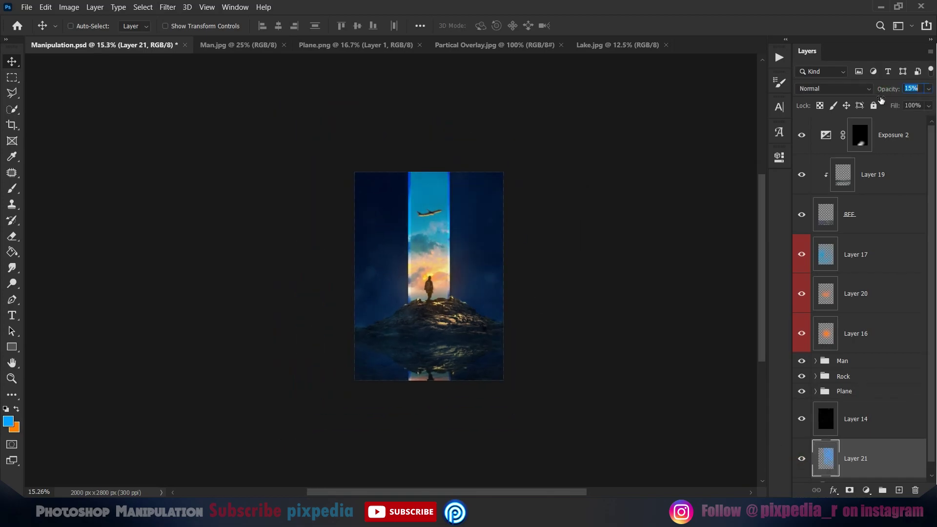
# Step: Set up a soft eraser and fade the light beam on Layer 21 around the opening
pyautogui.press('e')
pyautogui.rightClick(367, 239)
pyautogui.click(315, 26)
pyautogui.moveTo(276, 27); pyautogui.dragTo(296, 37)
pyautogui.rightClick(365, 232)
pyautogui.moveTo(443, 265); pyautogui.dragTo(464, 266)
pyautogui.press('Return')
pyautogui.scroll(3, 524, 277)
pyautogui.moveTo(449, 426); pyautogui.dragTo(422, 398)
pyautogui.moveTo(521, 291); pyautogui.dragTo(548, 366)
# Step: Reduce the eraser flow to 23% and soften more of the beam with a Soft Round tip enlarged to 1200 px
pyautogui.moveTo(268, 29); pyautogui.dragTo(248, 30)
pyautogui.rightClick(409, 206)
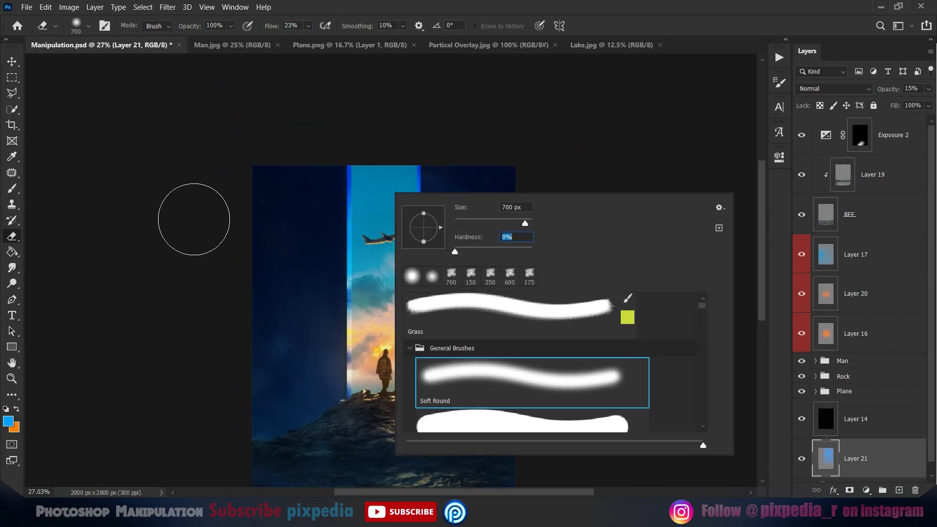
pyautogui.click(234, 237)
pyautogui.moveTo(310, 242); pyautogui.dragTo(306, 152)
pyautogui.scroll(3, 537, 302)
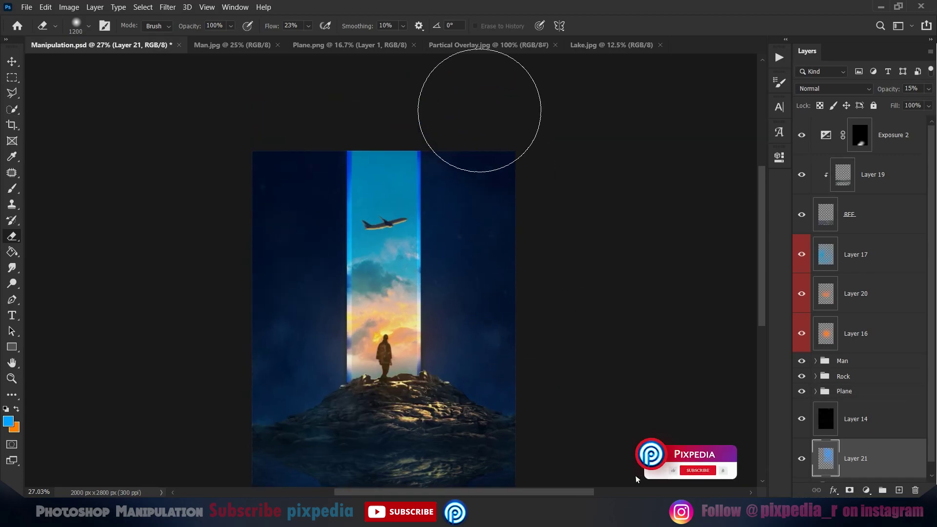
# Step: Duplicate the light-beam layer and adjust the copy with Free Transform
pyautogui.press('v')
pyautogui.hotkey('ctrl', 'j')
pyautogui.hotkey('ctrl', 't')
pyautogui.moveTo(510, 131); pyautogui.dragTo(497, 155)
pyautogui.click(608, 26)
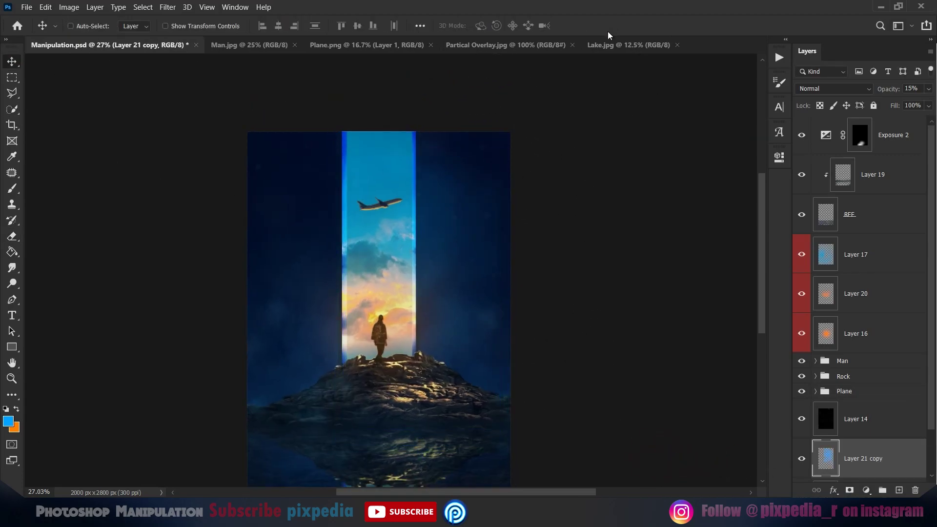
# Step: Set the duplicated beam layer's blend mode to Screen and check the overall composition
pyautogui.click(834, 88)
pyautogui.click(810, 193)
pyautogui.scroll(-2, 526, 165)
pyautogui.press('e')
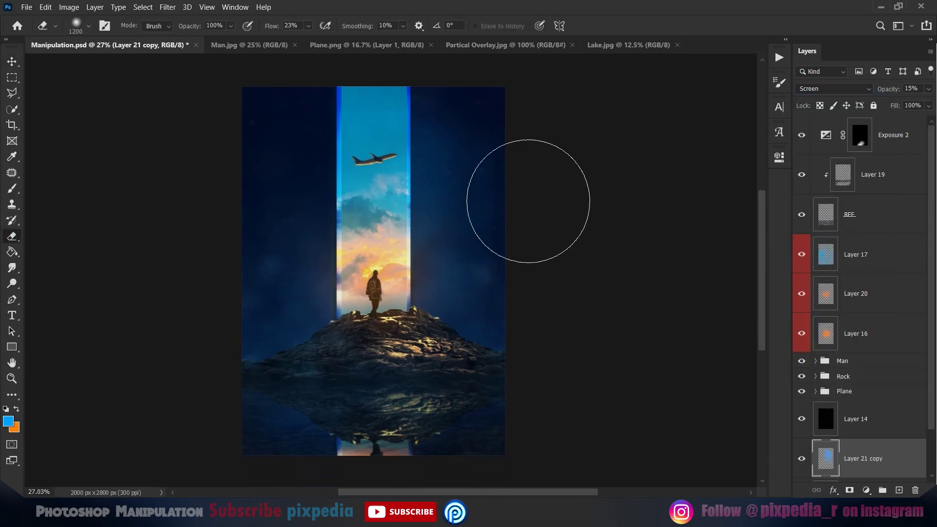
pyautogui.press('v')
pyautogui.scroll(-8, 392, 337)
pyautogui.scroll(6, 392, 337)
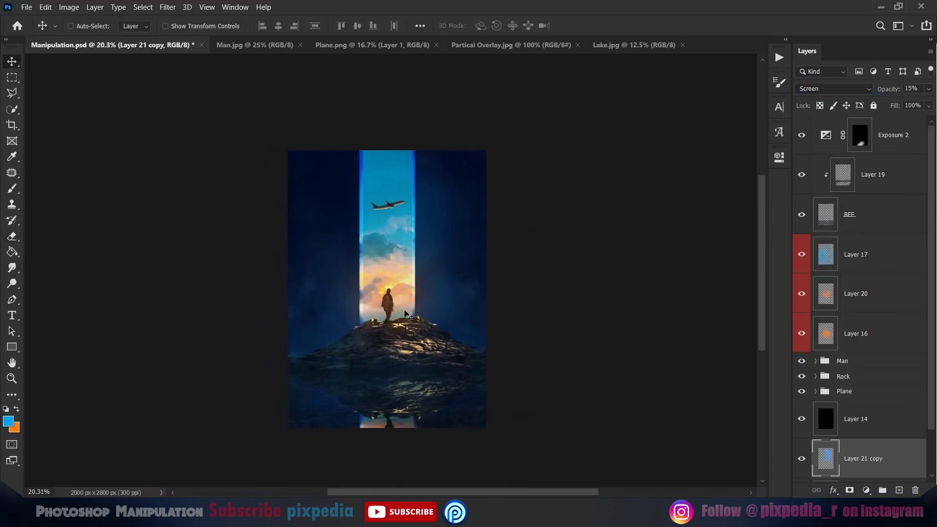
pyautogui.scroll(2, 405, 310)
pyautogui.scroll(-2, 826, 408)
# Step: Mark Layer 21 copy and Layer 21 with an orange colour label
pyautogui.rightClick(896, 410)
pyautogui.click(776, 409)
pyautogui.rightClick(890, 443)
pyautogui.click(781, 409)
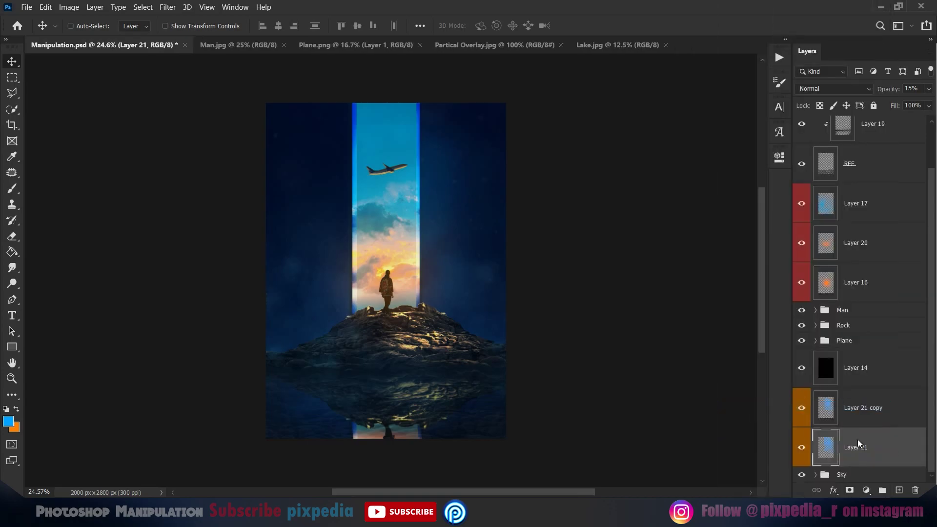
# Step: Add a new layer above Layer 11 in the Sky group and clip it to the sky opening
pyautogui.click(815, 475)
pyautogui.scroll(-6, 845, 393)
pyautogui.click(882, 339)
pyautogui.click(888, 229)
pyautogui.click(899, 490)
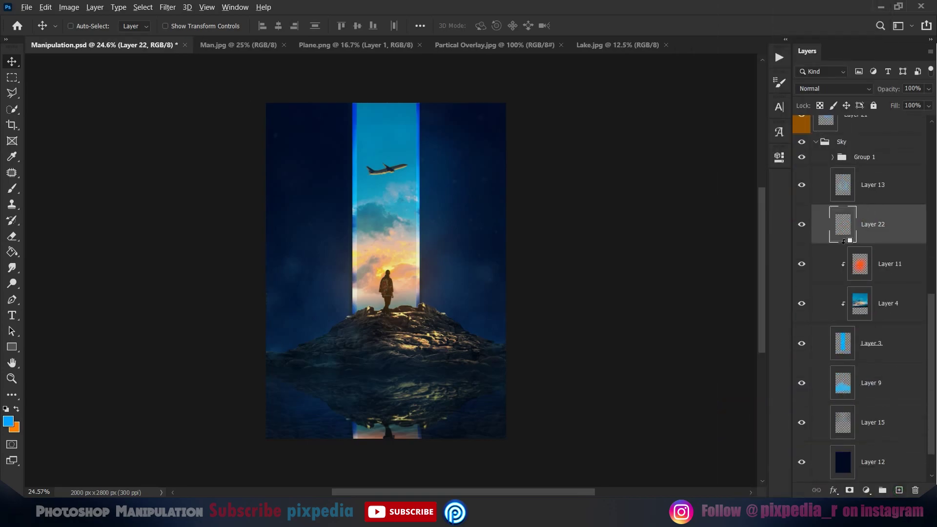
pyautogui.keyDown('alt'); pyautogui.click(846, 242); pyautogui.keyUp('alt')
# Step: Shade the upper part of the sky opening with dark navy using a 700 px soft brush at 28% flow
pyautogui.press('b')
pyautogui.rightClick(340, 244)
pyautogui.click(372, 259)
pyautogui.click(223, 189)
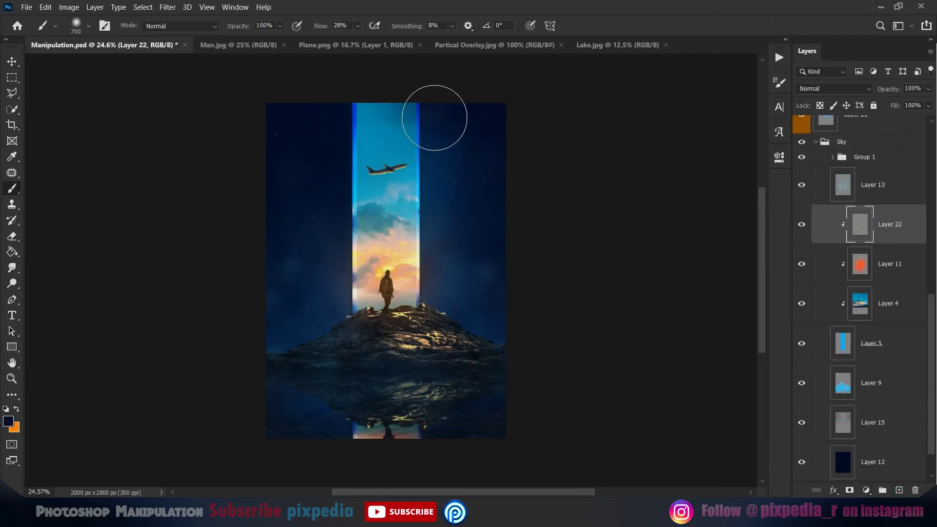
pyautogui.scroll(3, 799, 346)
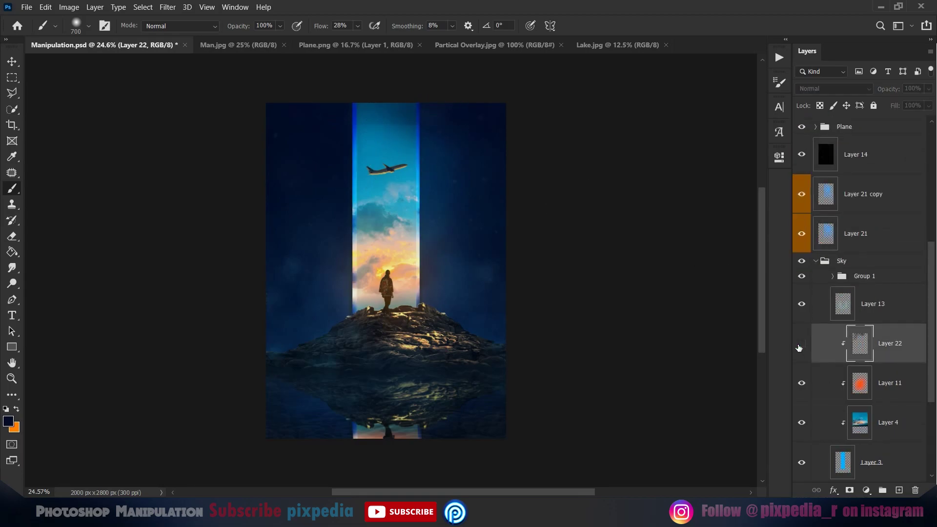
# Step: Lower the sky shading layer's opacity to 64% and compare the image with layers and the Plane group toggled
pyautogui.scroll(2, 799, 346)
pyautogui.scroll(-1, 464, 234)
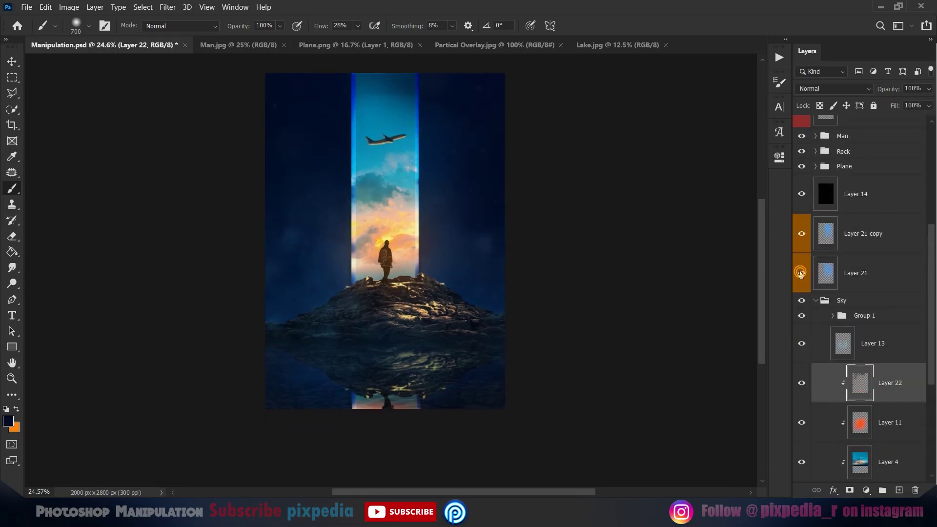
pyautogui.scroll(-4, 804, 293)
pyautogui.scroll(4, 806, 384)
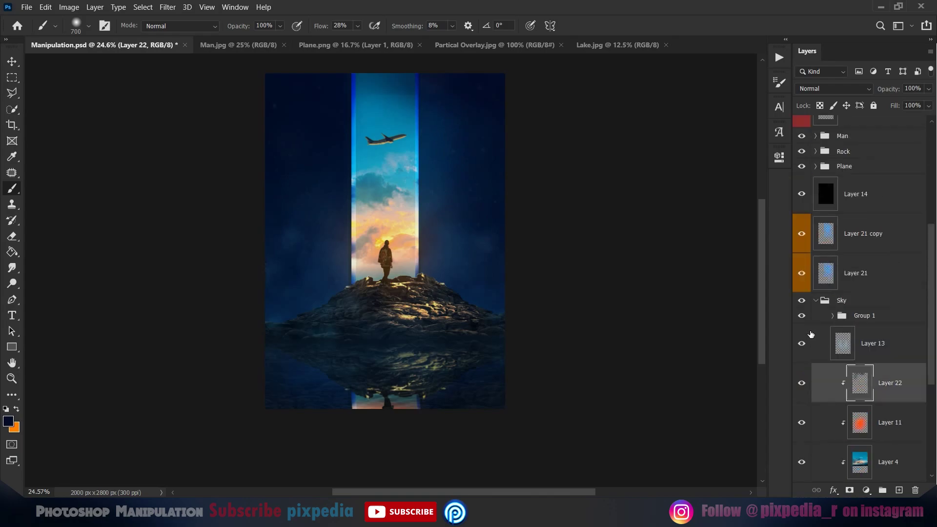
pyautogui.click(803, 386)
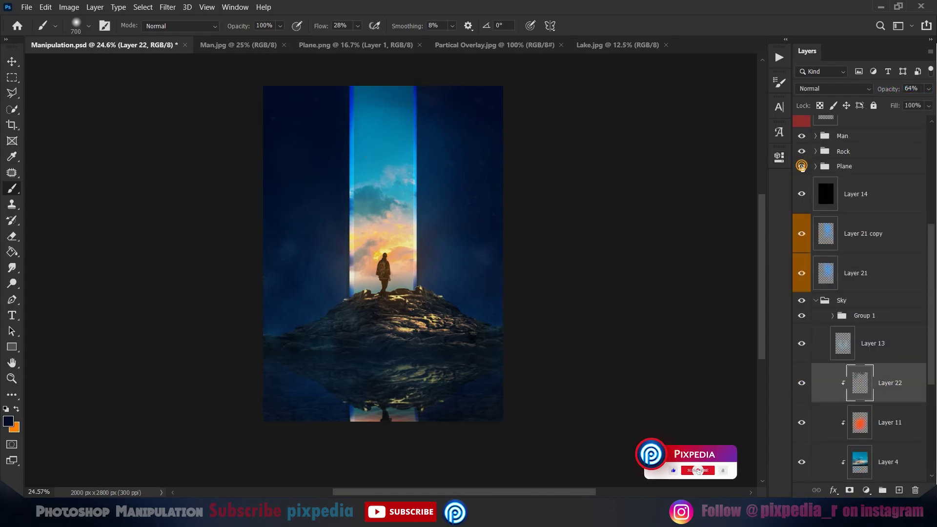
pyautogui.click(802, 167)
pyautogui.scroll(5, 810, 293)
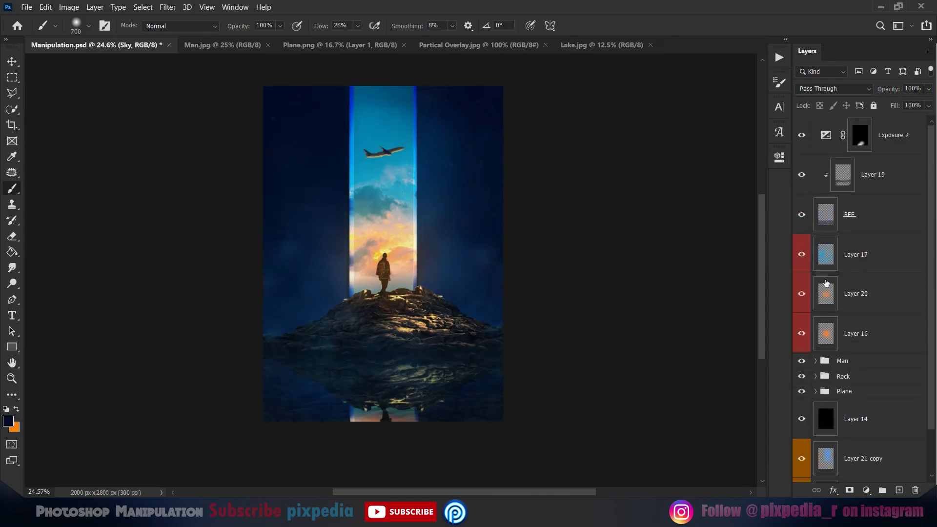
# Step: Return to Layer 22 in the Sky group and brush more dark shading near the top of the sky opening
pyautogui.scroll(-2, 802, 256)
pyautogui.click(830, 408)
pyautogui.press('e')
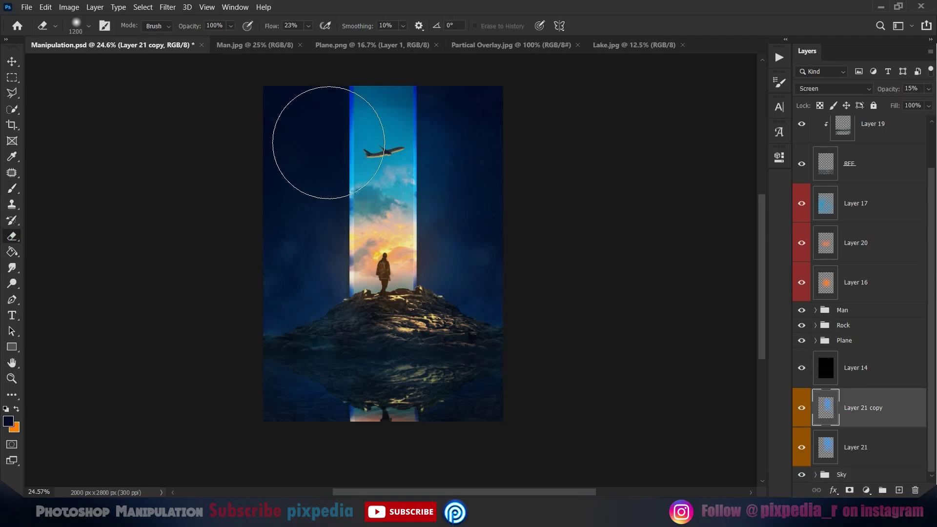
pyautogui.click(816, 475)
pyautogui.scroll(-8, 825, 473)
pyautogui.click(889, 200)
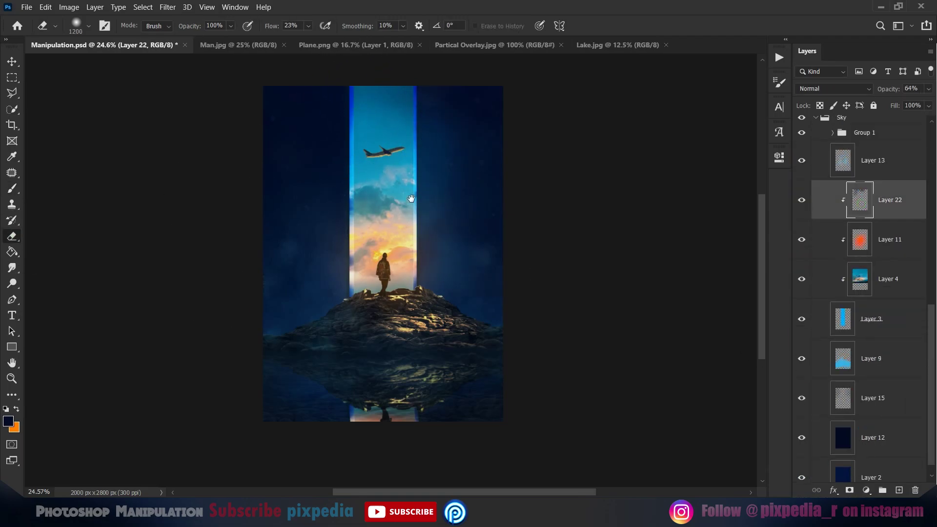
pyautogui.moveTo(411, 201); pyautogui.dragTo(437, 324)
pyautogui.click(11, 189)
pyautogui.moveTo(403, 223)
pyautogui.mouseDown()
pyautogui.moveTo(460, 211)
pyautogui.moveTo(393, 261)
pyautogui.moveTo(454, 239)
pyautogui.moveTo(444, 240)
pyautogui.mouseUp()
pyautogui.scroll(-6, 420, 266)
pyautogui.press('v')
pyautogui.scroll(6, 450, 247)
pyautogui.scroll(2, 820, 263)
pyautogui.click(816, 157)
# Step: Add a new layer at the top of the Man group and ready the brush close to the man
pyautogui.click(815, 311)
pyautogui.click(842, 310)
pyautogui.click(898, 490)
pyautogui.click(11, 188)
pyautogui.scroll(15, 403, 278)
pyautogui.moveTo(402, 278); pyautogui.dragTo(342, 169)
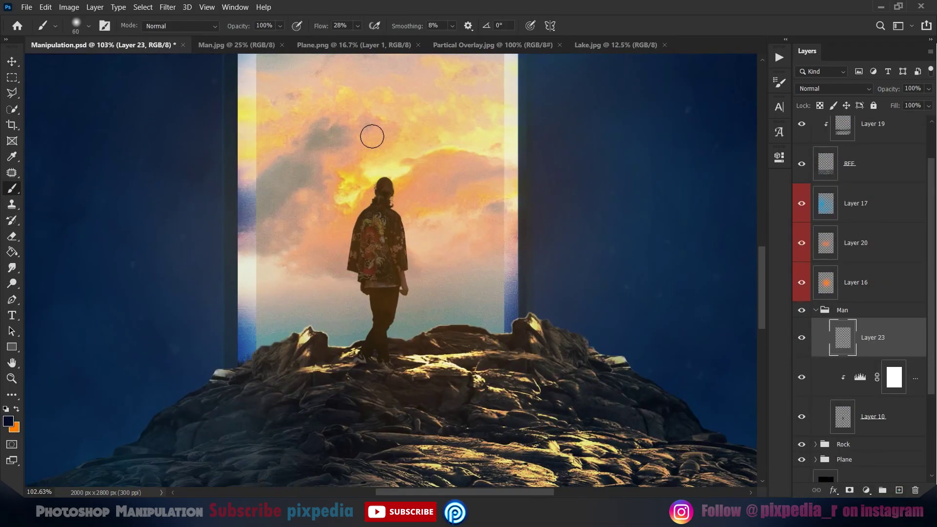
# Step: Paint tiny pale-yellow light specks around the opening with a very small brush at 90% flow
pyautogui.moveTo(320, 30); pyautogui.dragTo(350, 30)
pyautogui.hotkey('ctrl', 'z')
pyautogui.rightClick(435, 239)
pyautogui.click(287, 258)
pyautogui.scroll(-3, 422, 240)
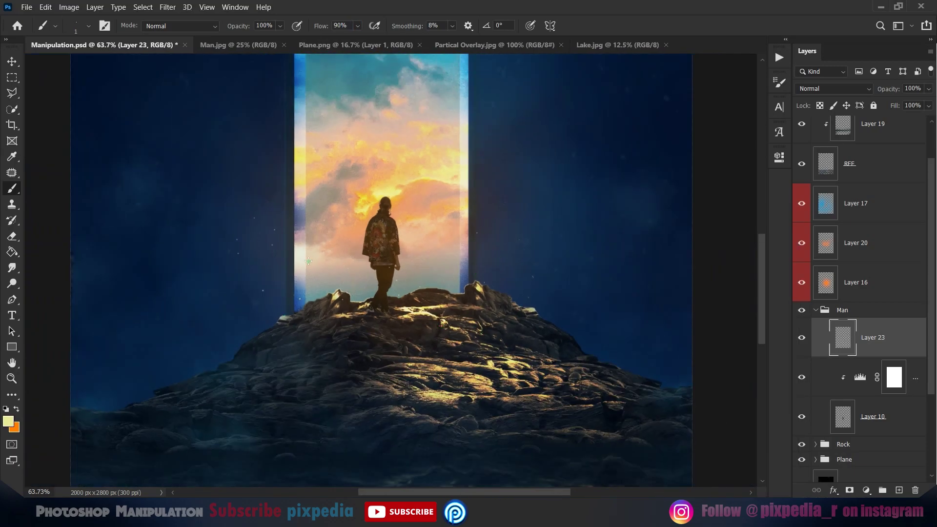
pyautogui.scroll(-6, 243, 268)
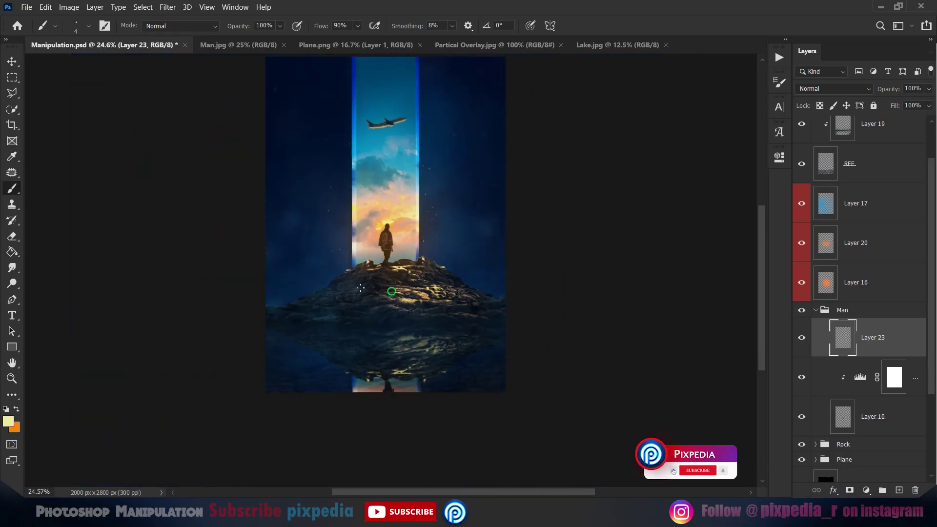
# Step: Apply a Gaussian Blur to the specks layer and lower its fill to 85%
pyautogui.click(167, 7)
pyautogui.moveTo(178, 138)
pyautogui.click(342, 182)
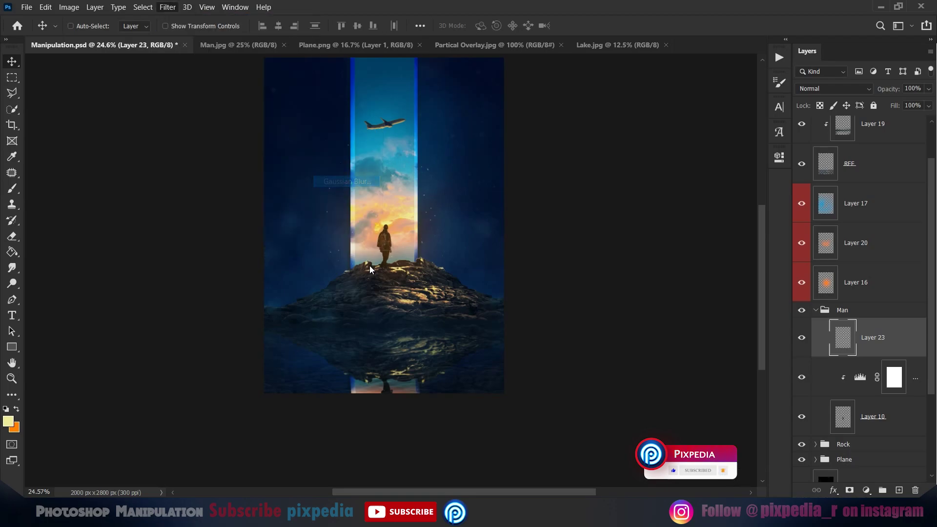
pyautogui.click(236, 126)
pyautogui.moveTo(894, 106); pyautogui.dragTo(890, 112)
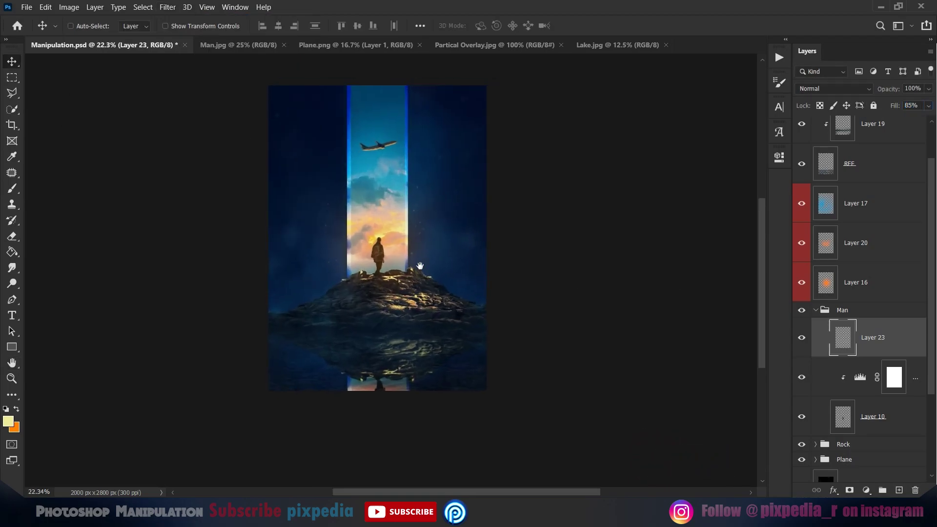
# Step: Group the Exposure 2, Layer 19 and reflection layers and name the group REF
pyautogui.click(842, 310)
pyautogui.click(815, 310)
pyautogui.scroll(2, 902, 132)
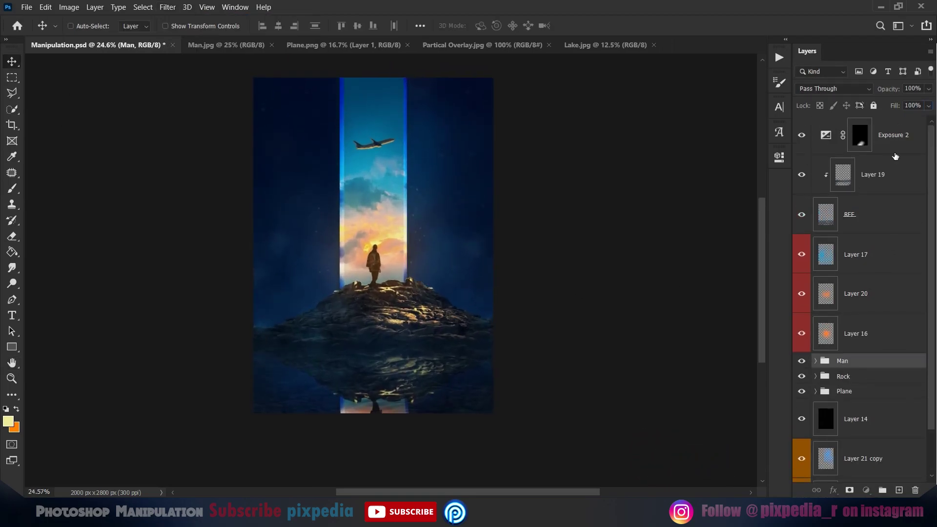
pyautogui.click(902, 133)
pyautogui.keyDown('shift'); pyautogui.click(871, 215); pyautogui.keyUp('shift')
pyautogui.hotkey('ctrl', 'g')
pyautogui.doubleClick(841, 124)
pyautogui.write('REF')
pyautogui.press('Return')
pyautogui.moveTo(468, 210); pyautogui.dragTo(467, 221)
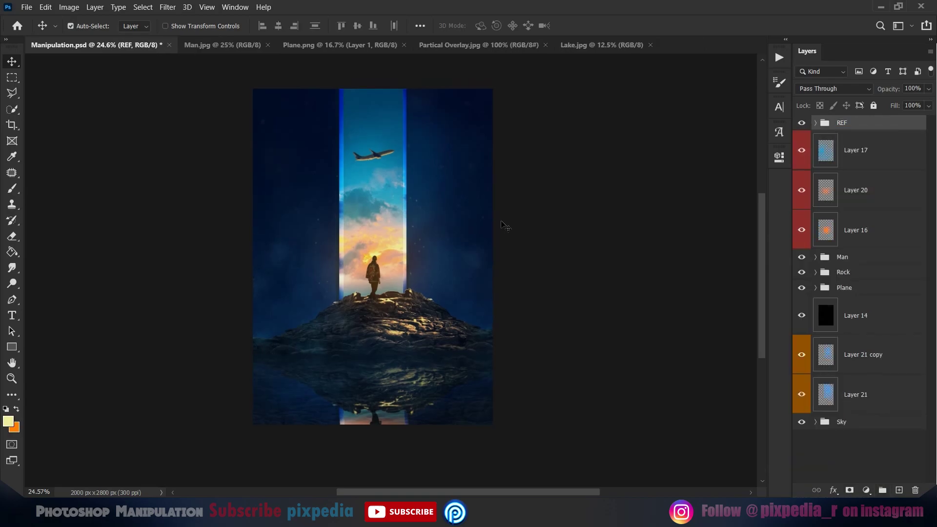
# Step: Stamp all visible layers into a new top layer and open it in the Camera Raw Filter
pyautogui.hotkey('ctrl', 'alt', 'shift', 'e')
pyautogui.scroll(1, 243, 153)
pyautogui.click(169, 7)
pyautogui.click(232, 78)
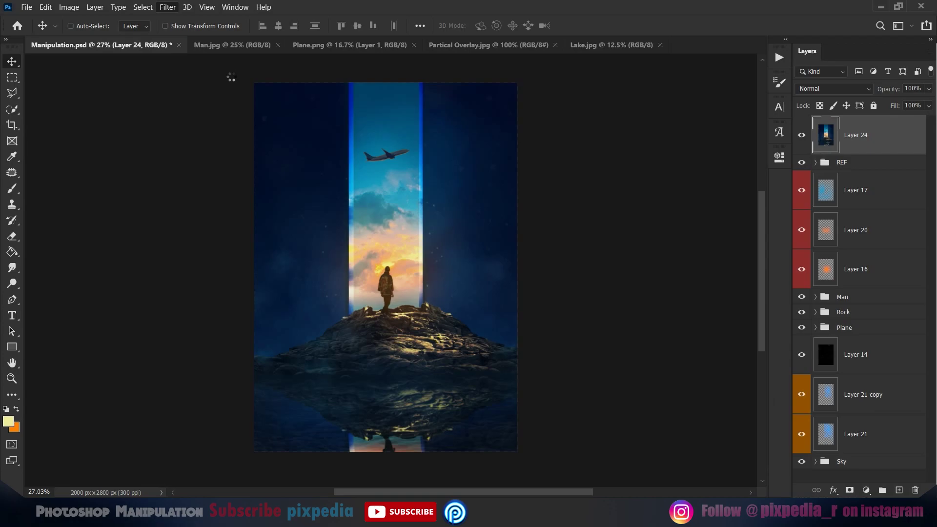
# Step: Set temperature to +7, exposure to -0.40, contrast to +12 and highlights to +27, and raise the shadows
pyautogui.click(586, 196)
pyautogui.moveTo(648, 194); pyautogui.dragTo(653, 193)
pyautogui.moveTo(649, 243); pyautogui.dragTo(644, 244)
pyautogui.moveTo(649, 263); pyautogui.dragTo(657, 300)
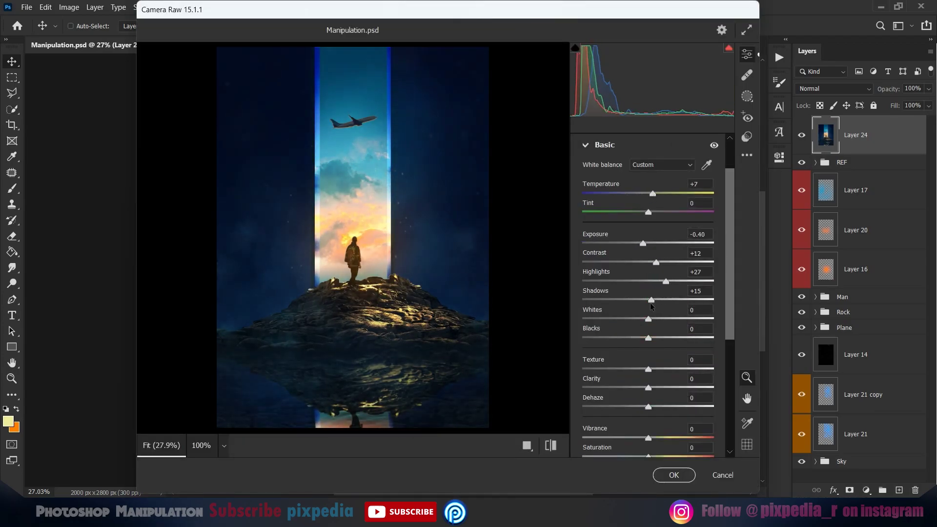
# Step: In the Color Mixer, set aqua and blue hues to +9 and -10 and saturation of greens +21, aquas +38, blues +43, purples +20, magentas +23
pyautogui.scroll(-5, 587, 326)
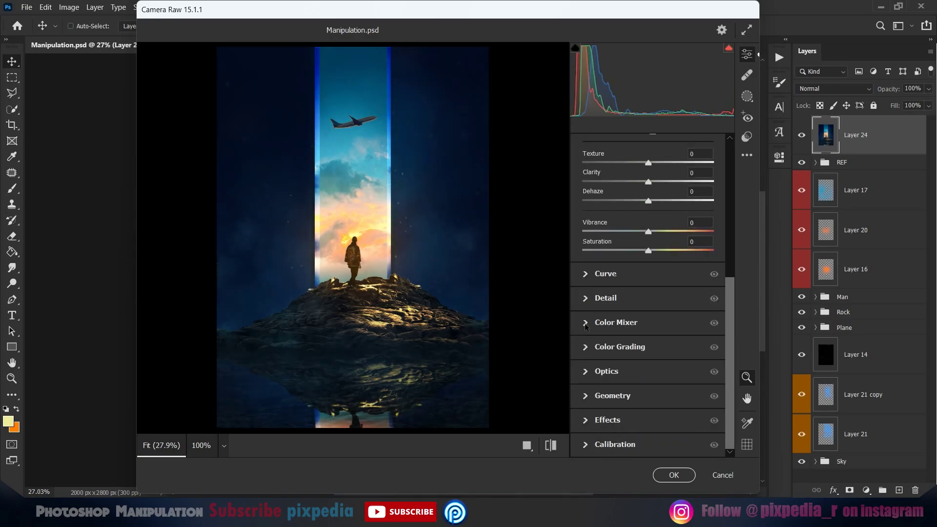
pyautogui.click(587, 326)
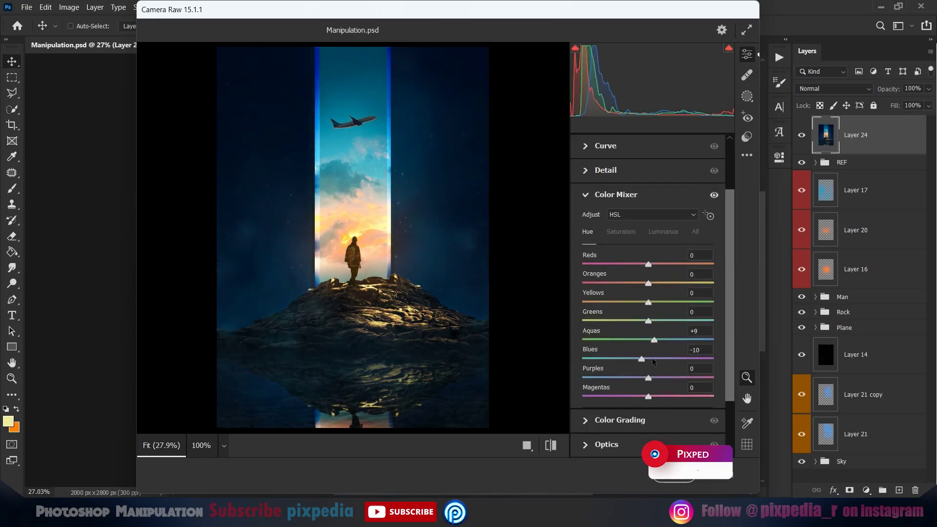
pyautogui.click(621, 231)
pyautogui.moveTo(648, 340); pyautogui.dragTo(696, 359)
pyautogui.moveTo(680, 359); pyautogui.dragTo(673, 340)
pyautogui.moveTo(648, 321); pyautogui.dragTo(663, 321)
pyautogui.moveTo(648, 377); pyautogui.dragTo(663, 397)
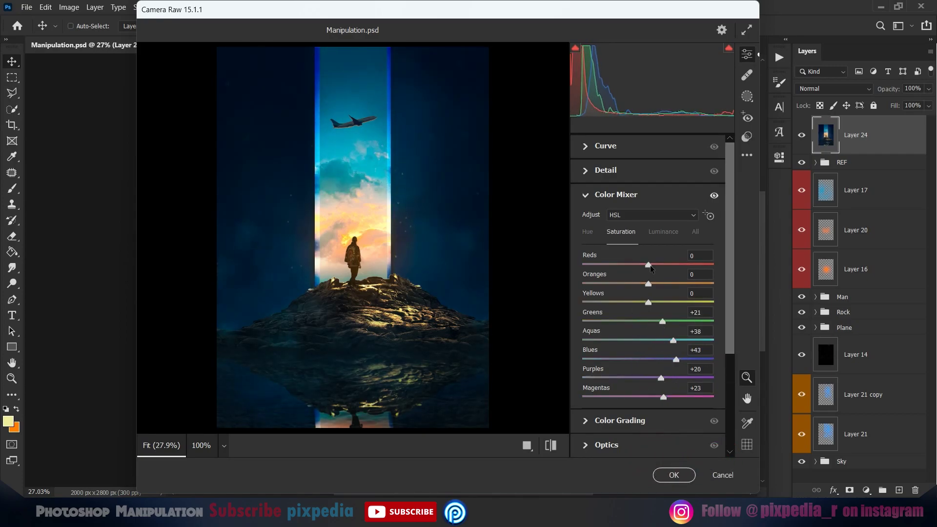
# Step: Fine-tune the Color Mixer hues of the purples, greens, magentas, reds, oranges and yellows
pyautogui.click(590, 232)
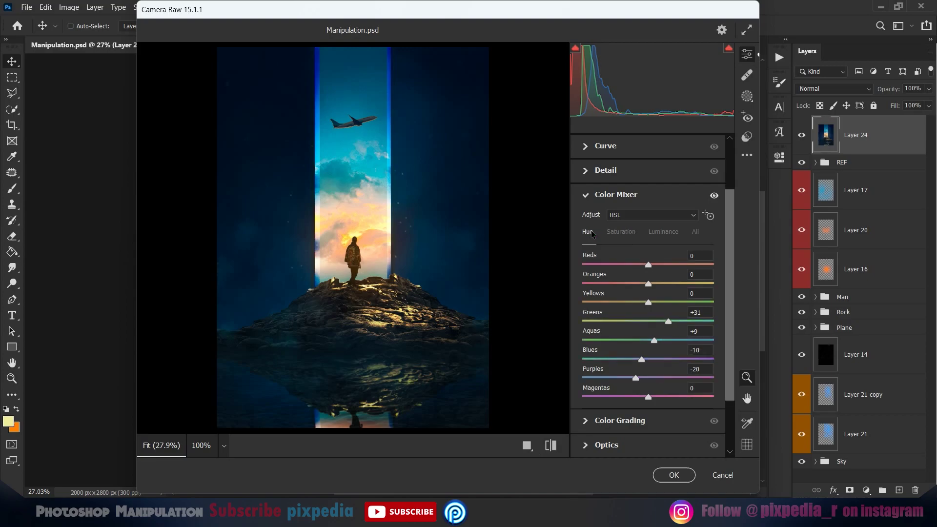
pyautogui.moveTo(636, 378); pyautogui.dragTo(664, 341)
pyautogui.moveTo(668, 322)
pyautogui.mouseDown()
pyautogui.moveTo(696, 321)
pyautogui.moveTo(667, 322)
pyautogui.mouseUp()
pyautogui.moveTo(648, 397)
pyautogui.mouseDown()
pyautogui.moveTo(710, 398)
pyautogui.moveTo(655, 397)
pyautogui.mouseUp()
pyautogui.moveTo(650, 266)
pyautogui.mouseDown()
pyautogui.moveTo(649, 283)
pyautogui.moveTo(660, 283)
pyautogui.moveTo(644, 284)
pyautogui.mouseUp()
pyautogui.moveTo(648, 302); pyautogui.dragTo(643, 283)
# Step: Set the Color Mixer luminance to reds -3, oranges -10, yellows +2, greens +21, aquas -44, blues -33, purples +28 and magentas +6
pyautogui.click(662, 232)
pyautogui.moveTo(647, 321); pyautogui.dragTo(626, 359)
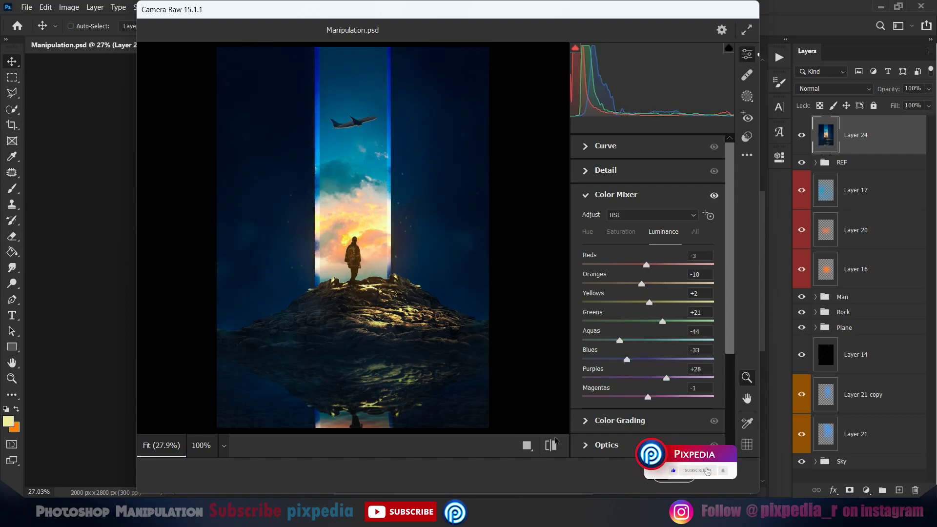
pyautogui.moveTo(647, 397); pyautogui.dragTo(651, 397)
# Step: Add a Highlight Priority vignette of -13 with midpoint 32 and roundness -23
pyautogui.scroll(-3, 595, 415)
pyautogui.click(586, 421)
pyautogui.moveTo(648, 362); pyautogui.dragTo(634, 381)
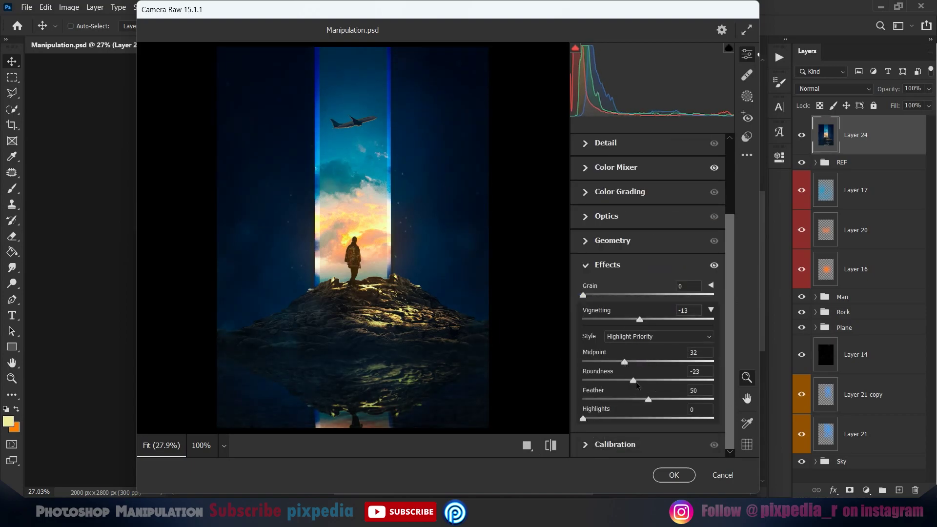
# Step: In Calibration, set Blue Primary hue to -3 and saturation to +20, and Green Primary saturation to +3
pyautogui.click(649, 445)
pyautogui.moveTo(649, 445)
pyautogui.mouseDown()
pyautogui.moveTo(635, 426)
pyautogui.moveTo(664, 446)
pyautogui.mouseUp()
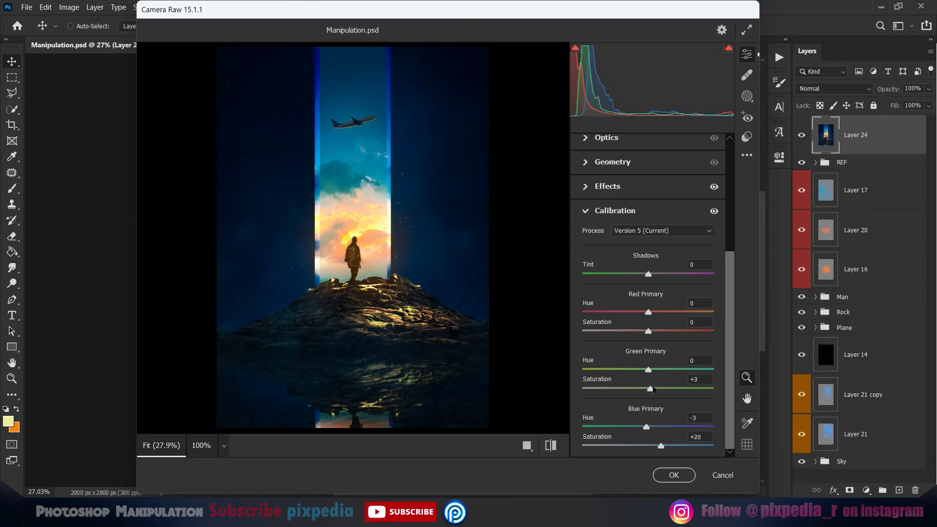
pyautogui.moveTo(646, 320); pyautogui.dragTo(646, 323)
pyautogui.click(588, 211)
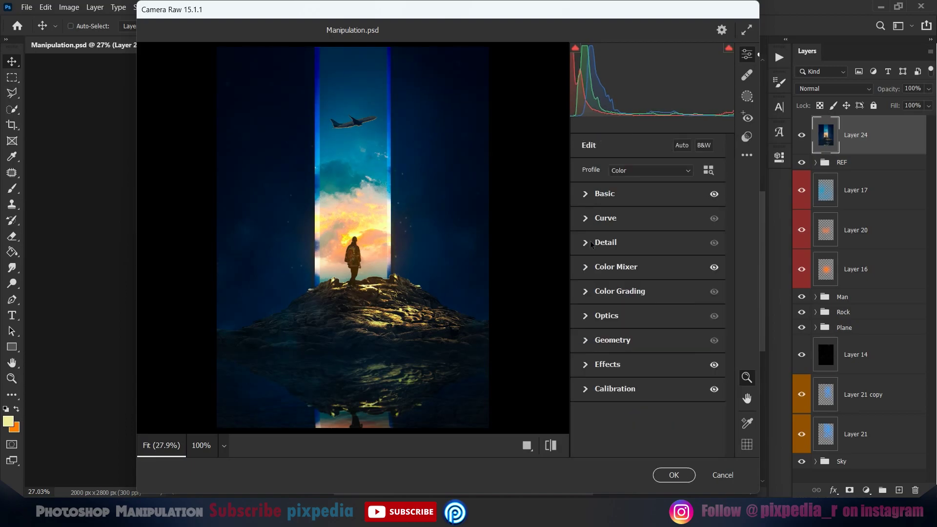
# Step: Review the Color Mixer, increase sharpening and noise reduction in Detail, and apply the Camera Raw adjustments after a before/after comparison
pyautogui.click(586, 268)
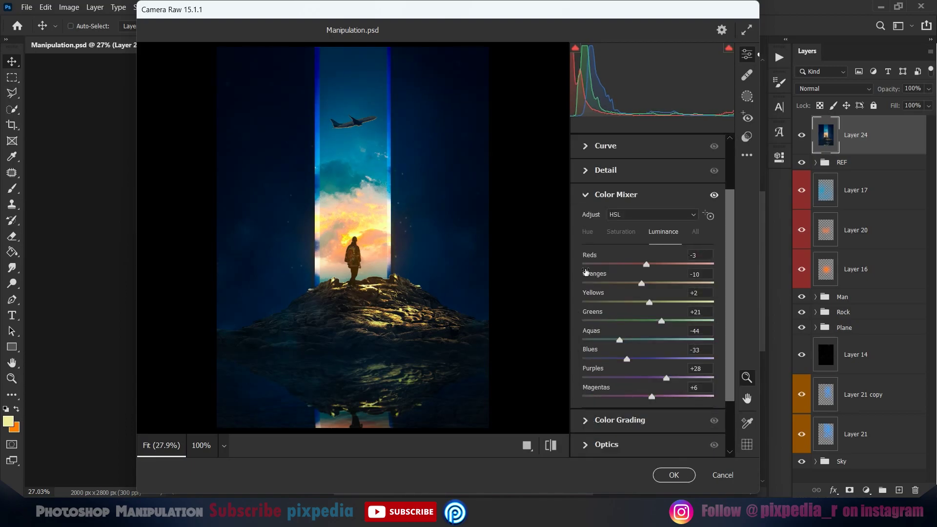
pyautogui.click(620, 233)
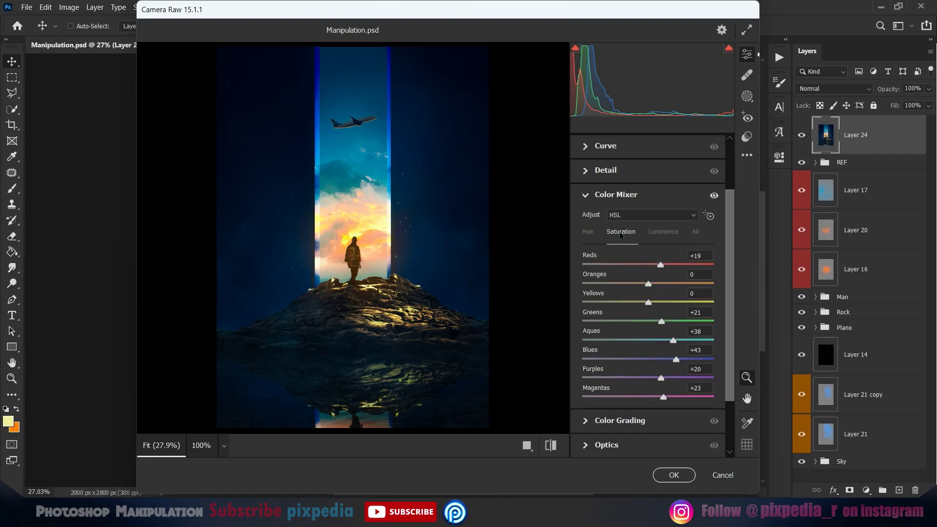
pyautogui.click(586, 172)
pyautogui.moveTo(595, 273); pyautogui.dragTo(626, 273)
pyautogui.moveTo(583, 297); pyautogui.dragTo(592, 321)
pyautogui.click(550, 446)
pyautogui.click(550, 445)
pyautogui.click(670, 475)
# Step: Add a Levels adjustment layer on top and raise the Blue channel's black output level
pyautogui.click(866, 489)
pyautogui.click(872, 333)
pyautogui.click(644, 214)
pyautogui.click(629, 254)
pyautogui.moveTo(619, 317); pyautogui.dragTo(625, 317)
# Step: Lower the Green channel's white output level and set the Blue channel's black output level to 6
pyautogui.click(639, 215)
pyautogui.click(634, 244)
pyautogui.moveTo(751, 317); pyautogui.dragTo(739, 317)
pyautogui.click(645, 215)
pyautogui.click(630, 253)
pyautogui.moveTo(626, 317); pyautogui.dragTo(623, 321)
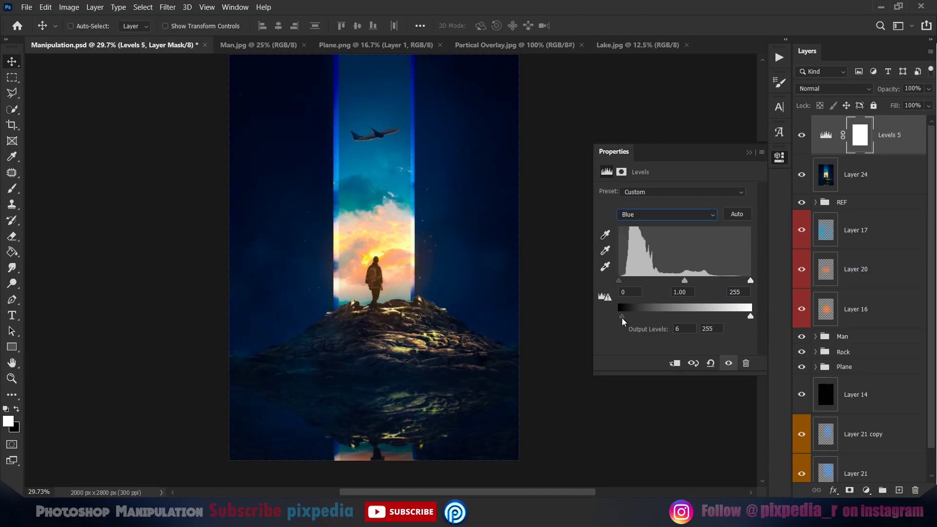
# Step: Delete the Levels 5 adjustment layer and add a Color Balance adjustment layer above Layer 24
pyautogui.click(745, 363)
pyautogui.click(867, 490)
pyautogui.click(860, 386)
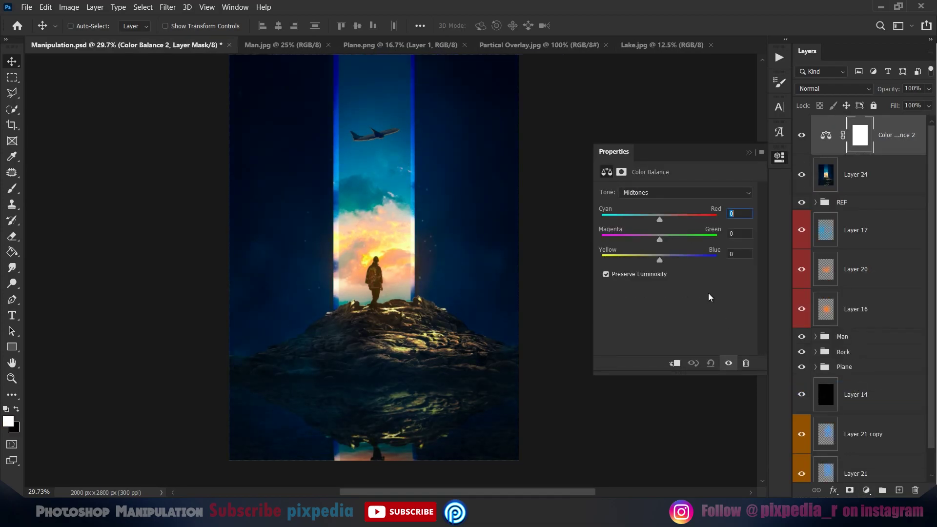
pyautogui.click(749, 155)
# Step: Invert the Color Balance mask and brush the adjustment into the dark areas on both sides of the glowing opening
pyautogui.hotkey('ctrl', 'i')
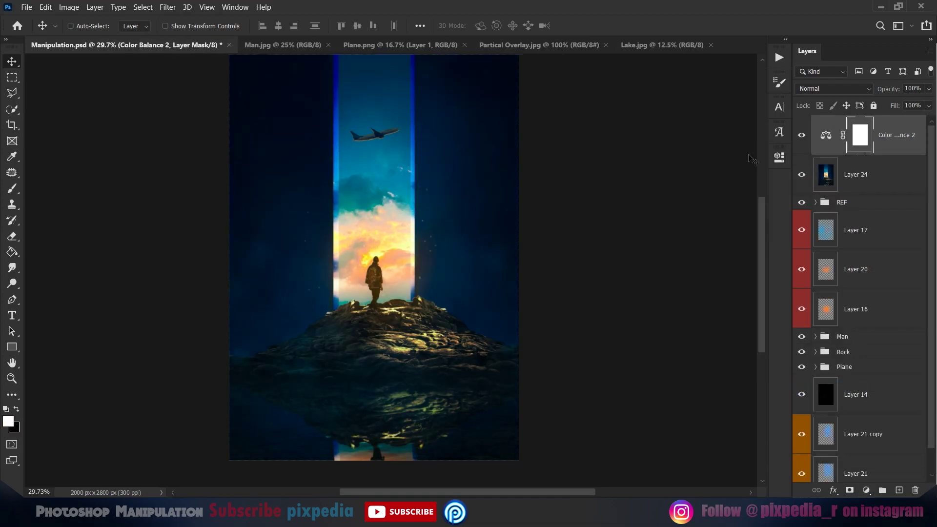
pyautogui.press('b')
pyautogui.rightClick(282, 234)
pyautogui.click(266, 285)
pyautogui.click(268, 258)
pyautogui.click(458, 260)
pyautogui.moveTo(407, 234); pyautogui.dragTo(411, 323)
pyautogui.click(475, 210)
pyautogui.click(299, 210)
pyautogui.moveTo(303, 288); pyautogui.dragTo(312, 209)
pyautogui.press('v')
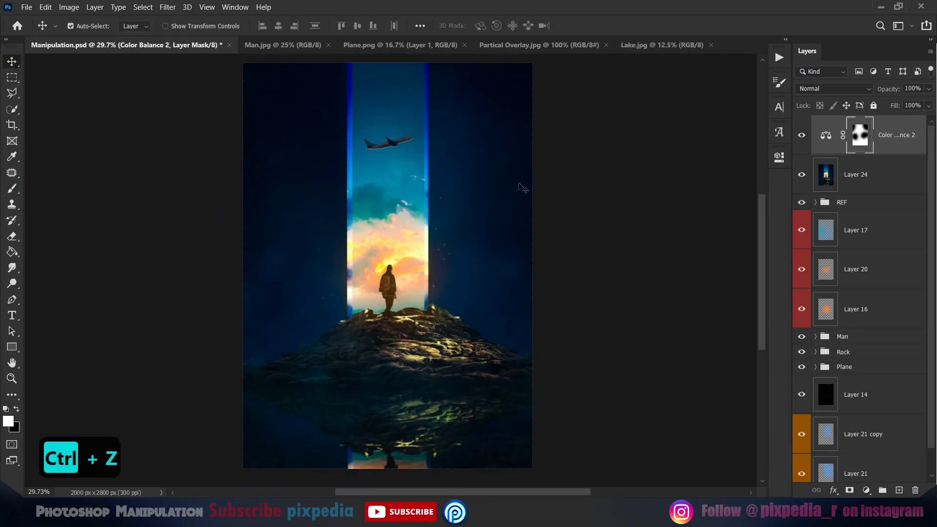
pyautogui.hotkey('ctrl', '0')
# Step: Add another Color Balance layer directly above Layer 24, shifting the midtones toward red and setting Magenta-Green to -17
pyautogui.click(822, 169)
pyautogui.click(866, 490)
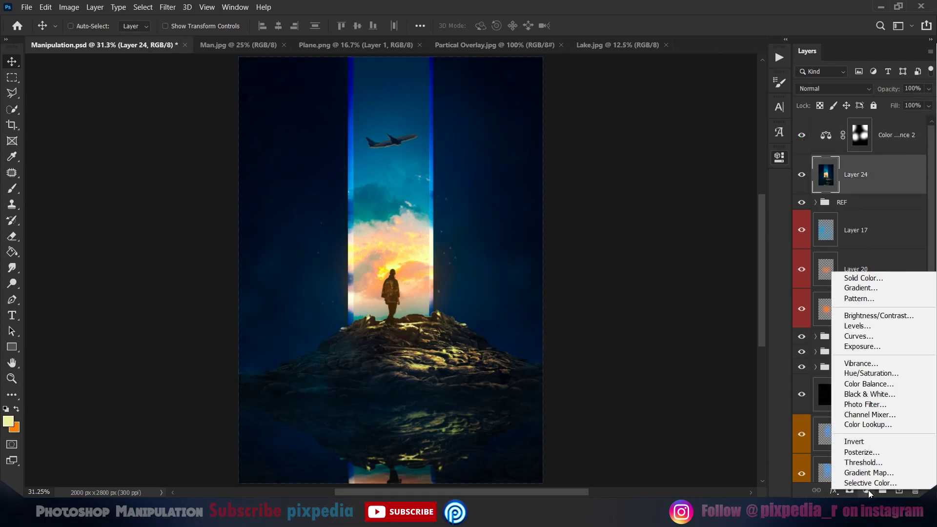
pyautogui.click(854, 406)
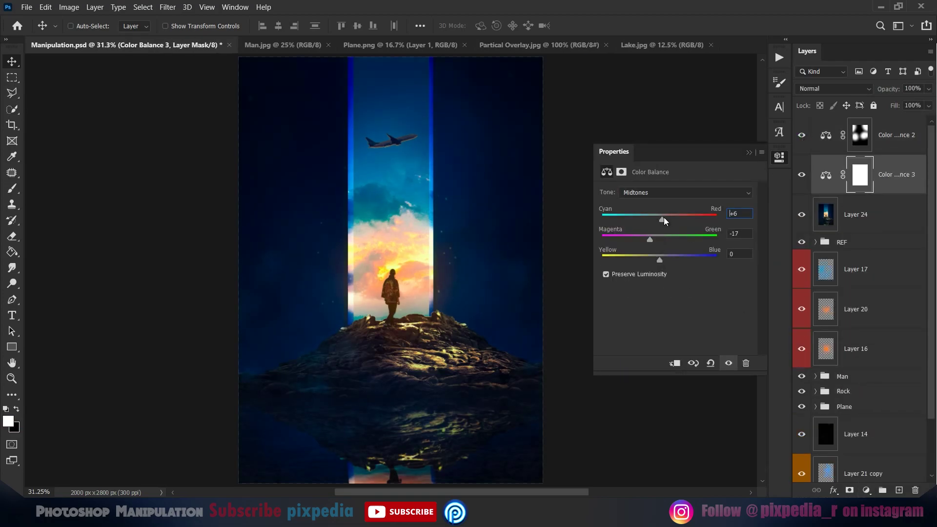
pyautogui.click(749, 153)
# Step: Invert the new Color Balance mask and brush the adjustment in with white over the lower rock area
pyautogui.hotkey('ctrl', 'i')
pyautogui.press('b')
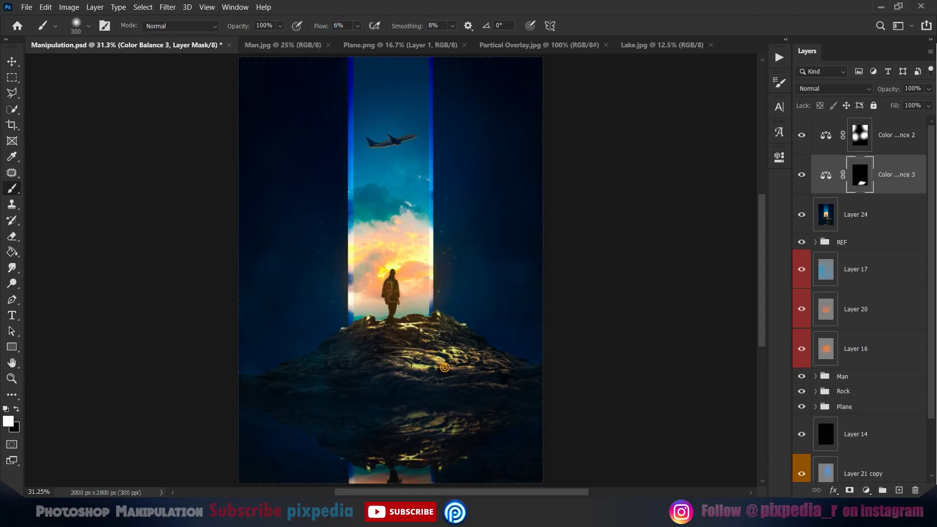
pyautogui.press('v')
pyautogui.scroll(-1, 441, 366)
pyautogui.scroll(1, 536, 365)
# Step: Create a new layer on top and paint a soft light-blue glow around the man with a much larger brush
pyautogui.click(893, 141)
pyautogui.click(899, 490)
pyautogui.press('b')
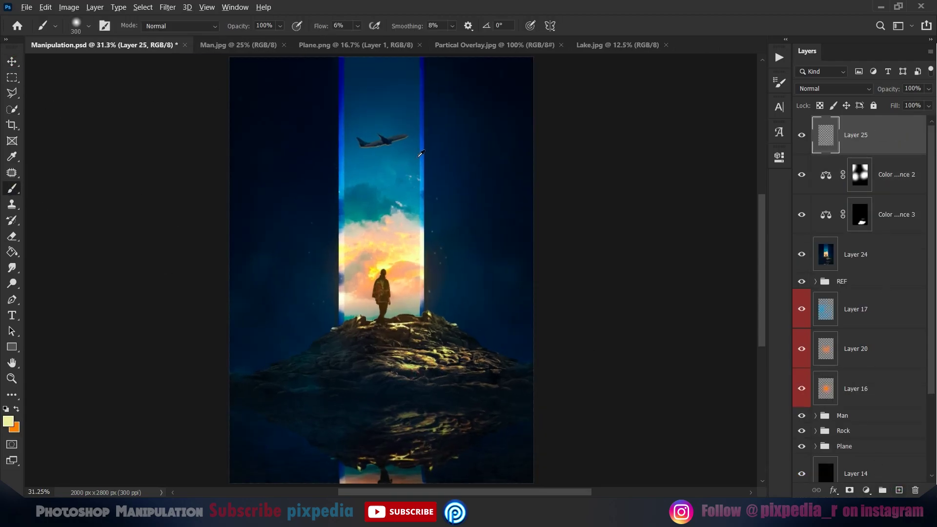
pyautogui.press(']')
pyautogui.press(']')
pyautogui.press(']')
pyautogui.press(']')
pyautogui.press(']')
pyautogui.press(']')
pyautogui.press(']')
pyautogui.press(']')
pyautogui.click(9, 421)
pyautogui.moveTo(676, 179); pyautogui.dragTo(696, 159)
pyautogui.click(872, 160)
pyautogui.moveTo(386, 297); pyautogui.dragTo(378, 298)
pyautogui.press('v')
# Step: Set the glow layer's blend mode to Overlay and erase the glow over the bright clouds in the opening
pyautogui.click(825, 89)
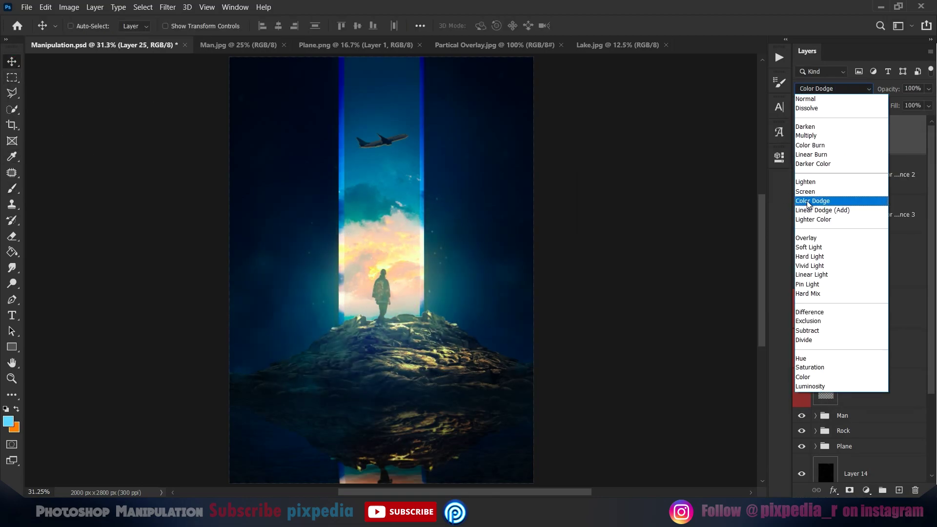
pyautogui.click(806, 238)
pyautogui.press('e')
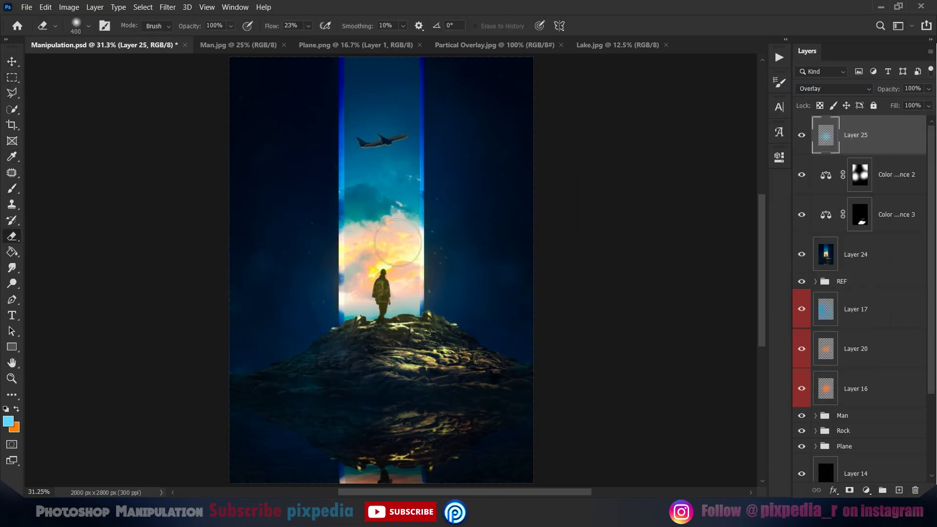
pyautogui.moveTo(398, 211); pyautogui.dragTo(381, 229)
pyautogui.press('v')
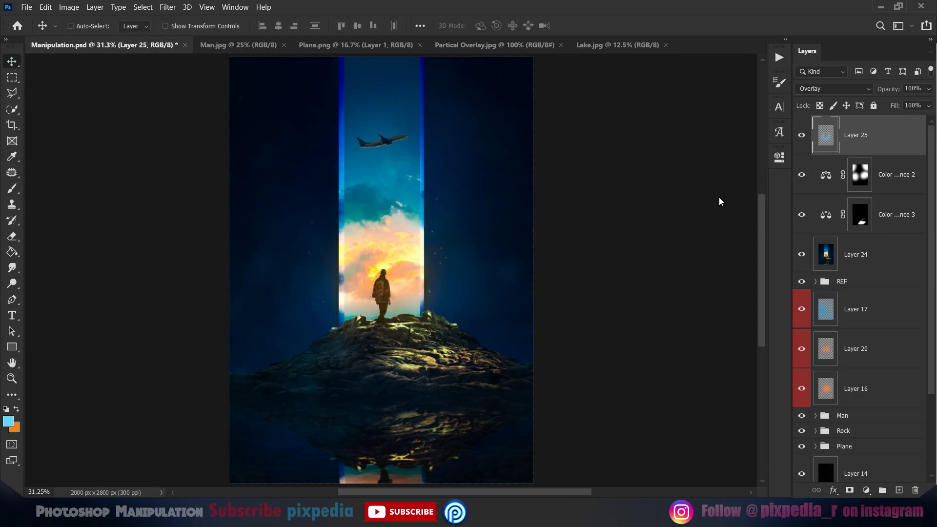
pyautogui.press('e')
pyautogui.press('v')
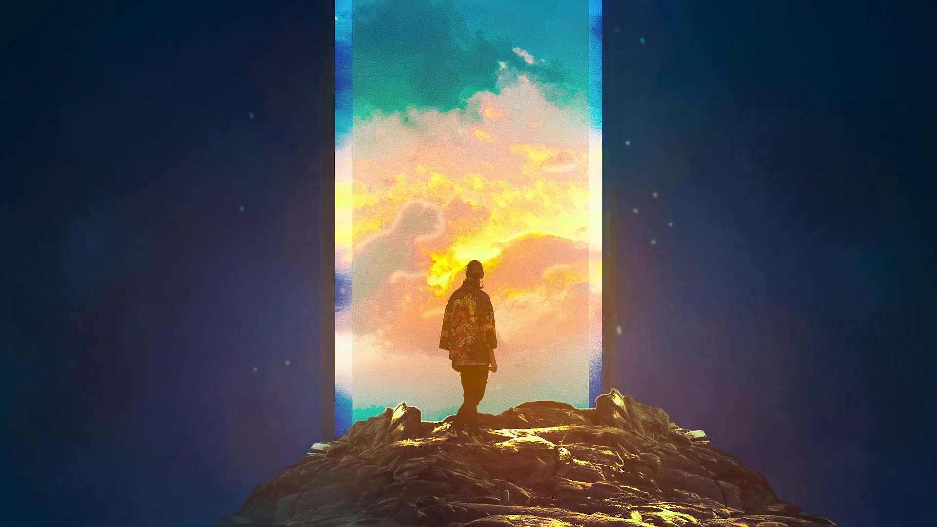